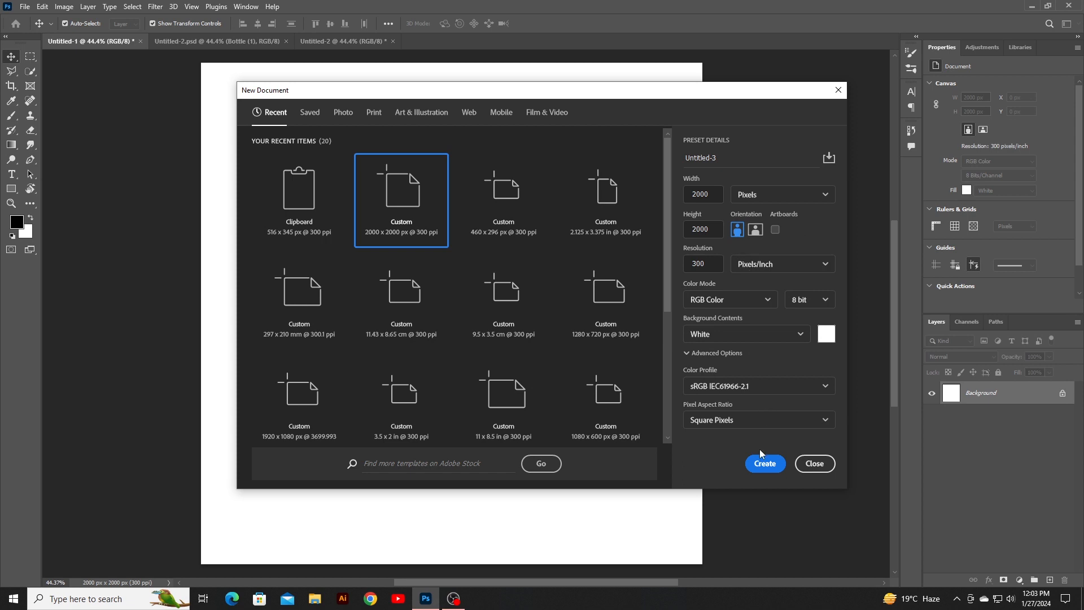
# - Dismiss the new document setup and copy the bottle from Untitled-2.psd to the middle of the Untitled-1 canvas
pyautogui.click(802, 462)
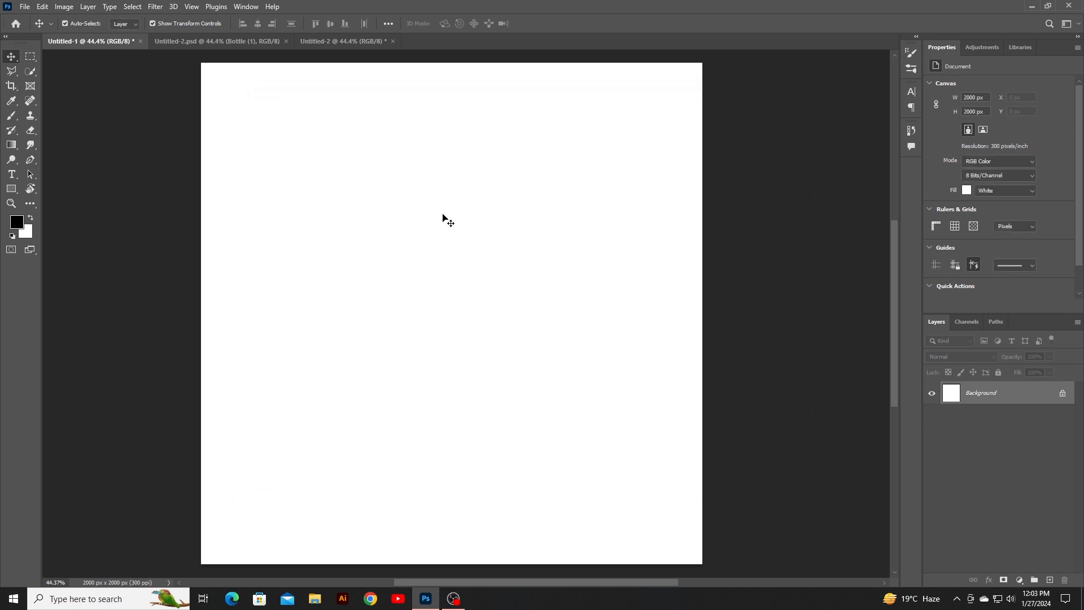
pyautogui.click(236, 42)
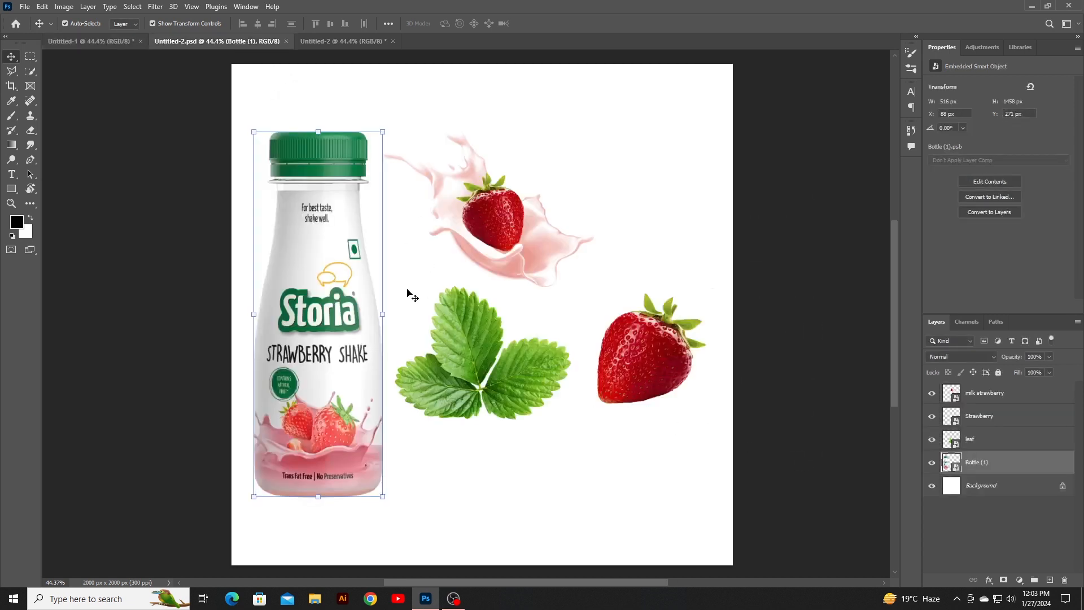
pyautogui.moveTo(307, 303); pyautogui.dragTo(440, 342)
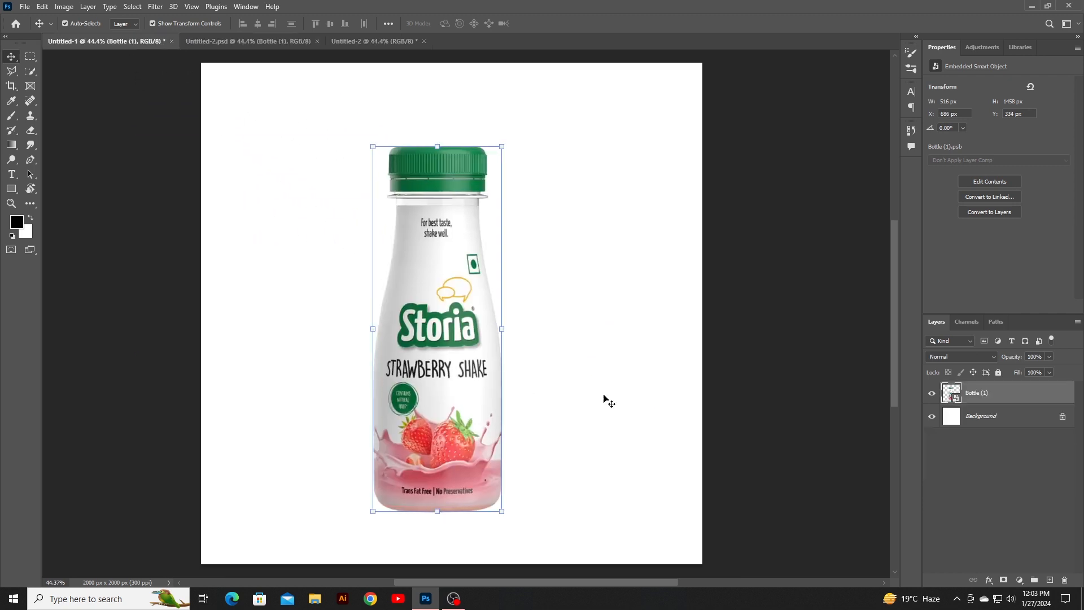
# - Add a radial Gradient Fill layer directly above the Background layer, using the Basics foreground-to-background preset with dithering enabled
pyautogui.click(1011, 417)
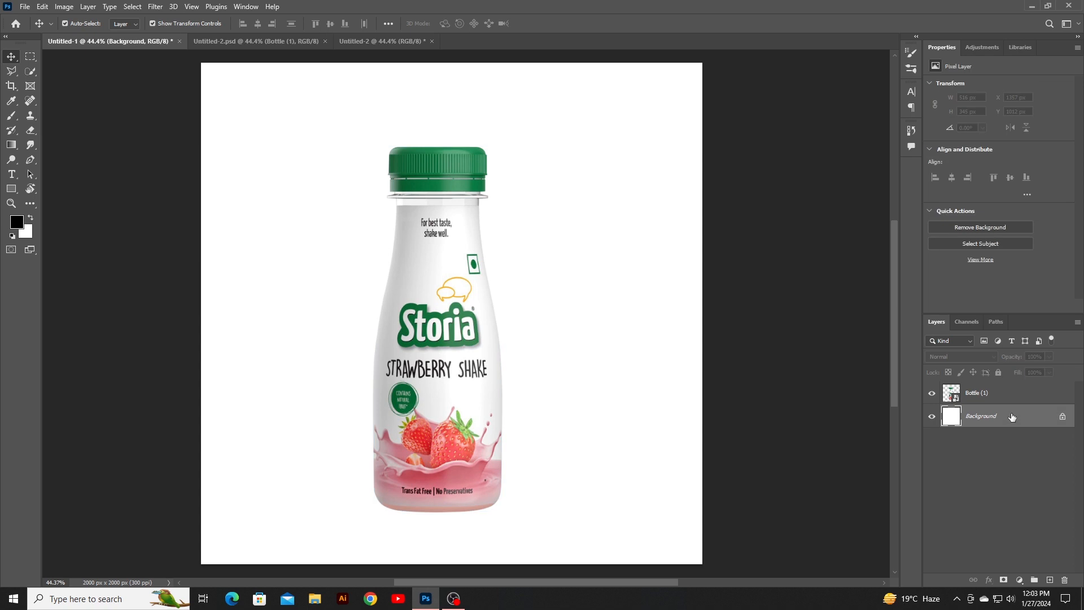
pyautogui.click(1019, 579)
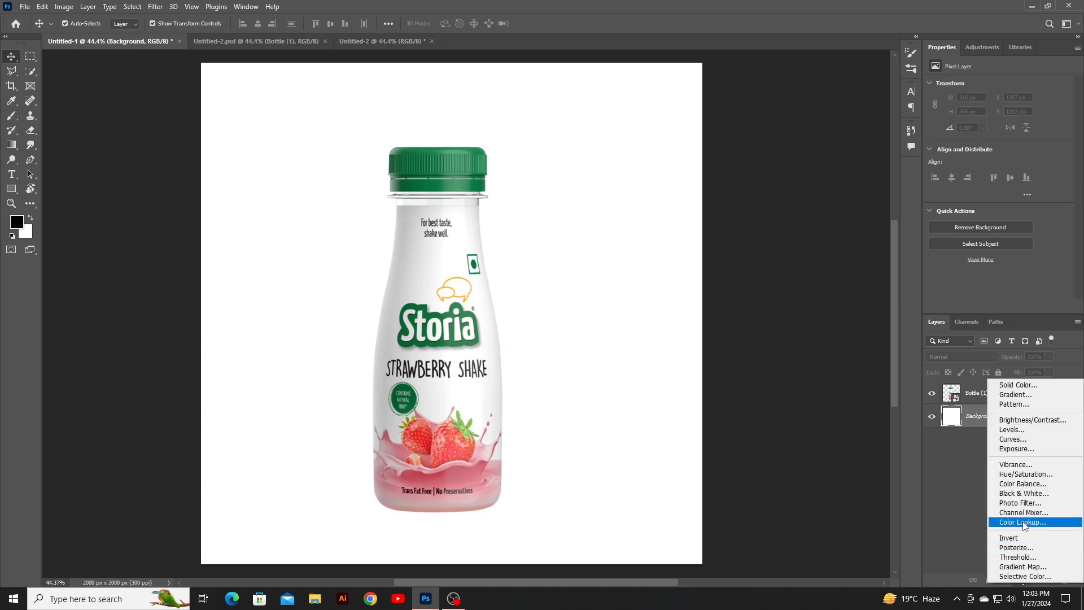
pyautogui.click(1015, 395)
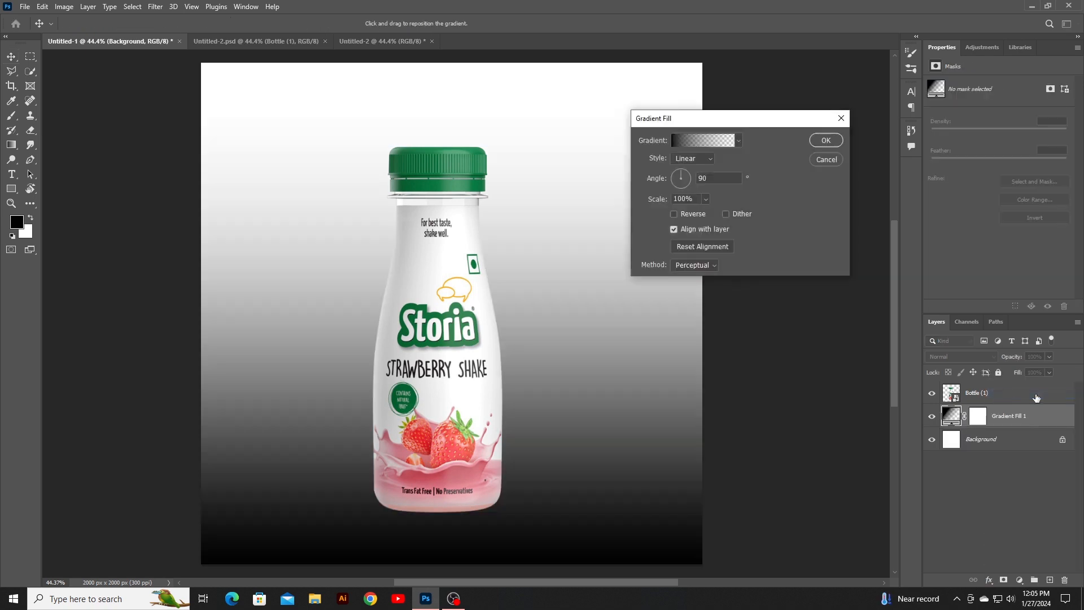
pyautogui.click(704, 142)
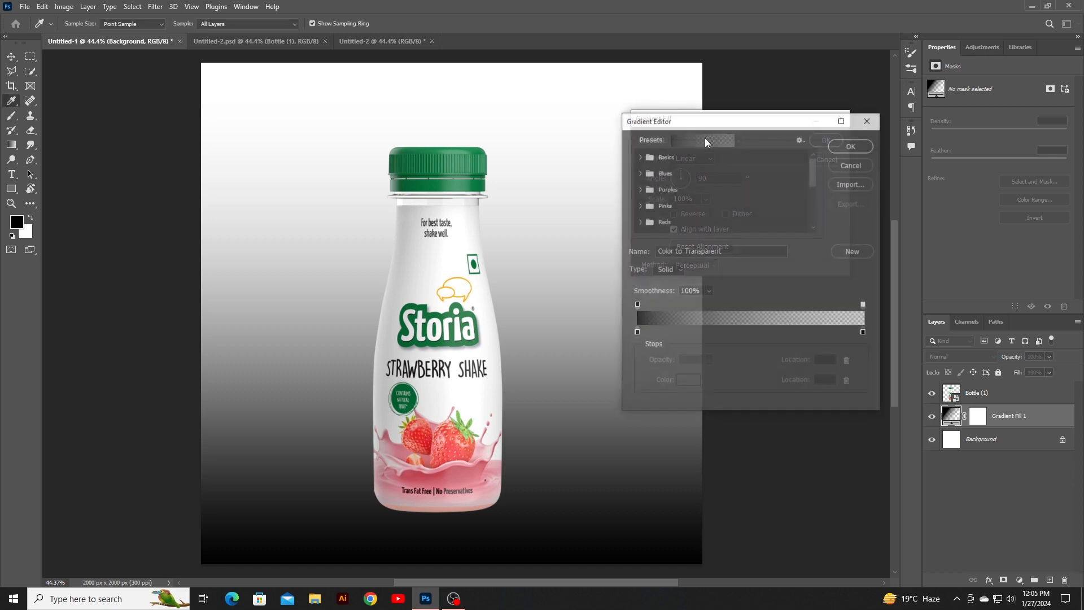
pyautogui.click(641, 157)
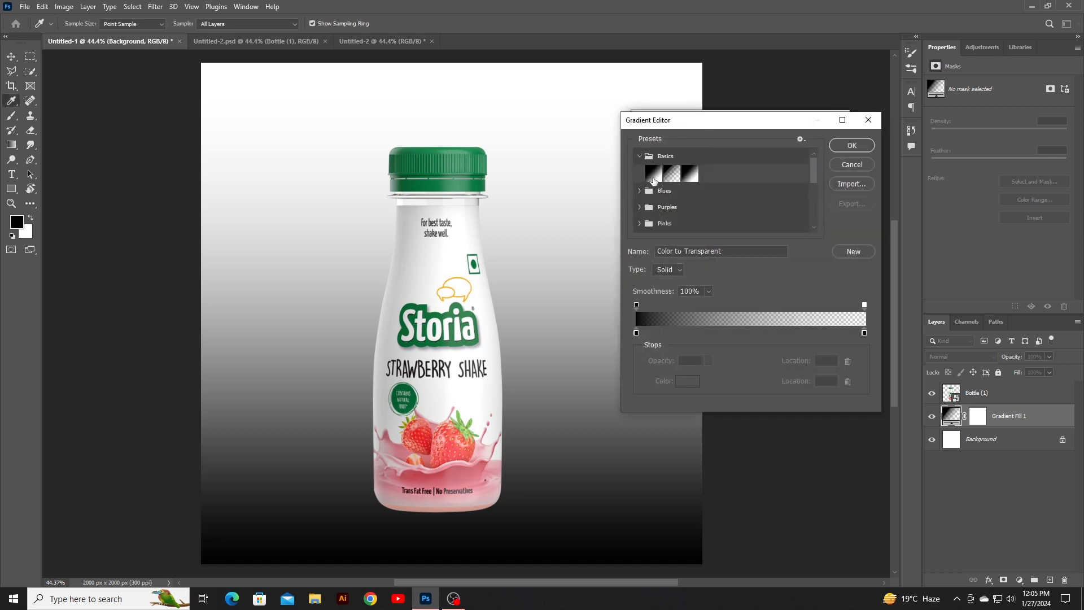
pyautogui.click(653, 178)
pyautogui.click(853, 146)
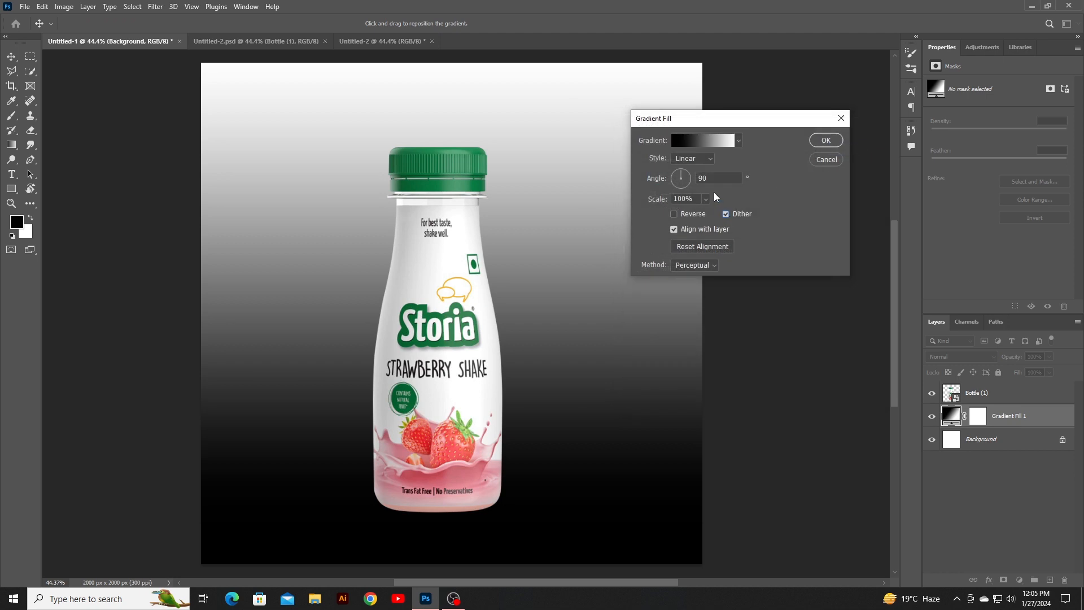
pyautogui.click(699, 160)
pyautogui.click(695, 178)
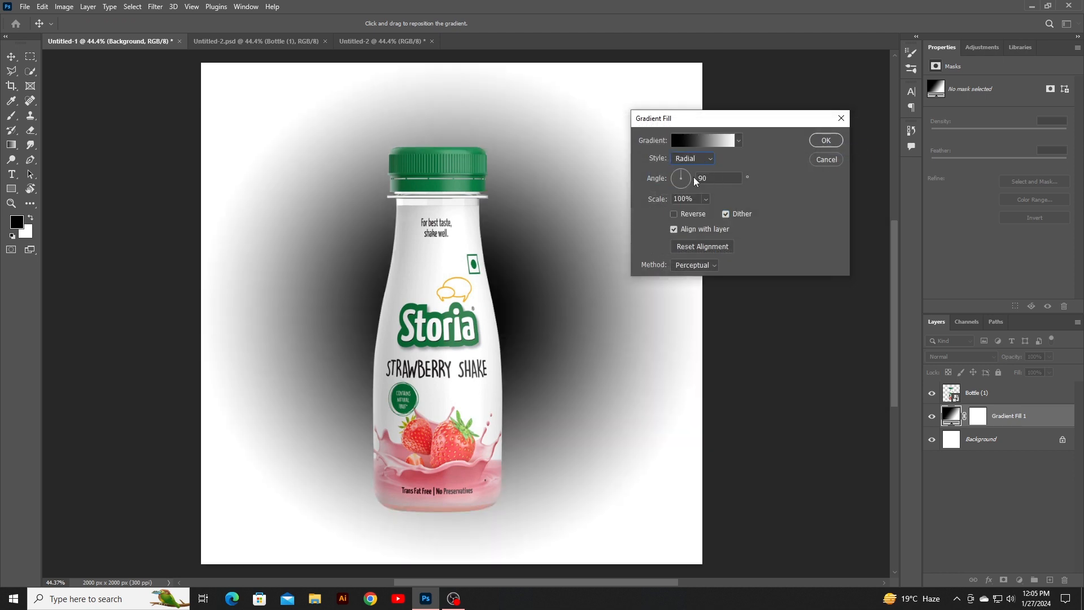
# - Set the gradient's starting colour stop to light pink #ffc1c0
pyautogui.click(700, 141)
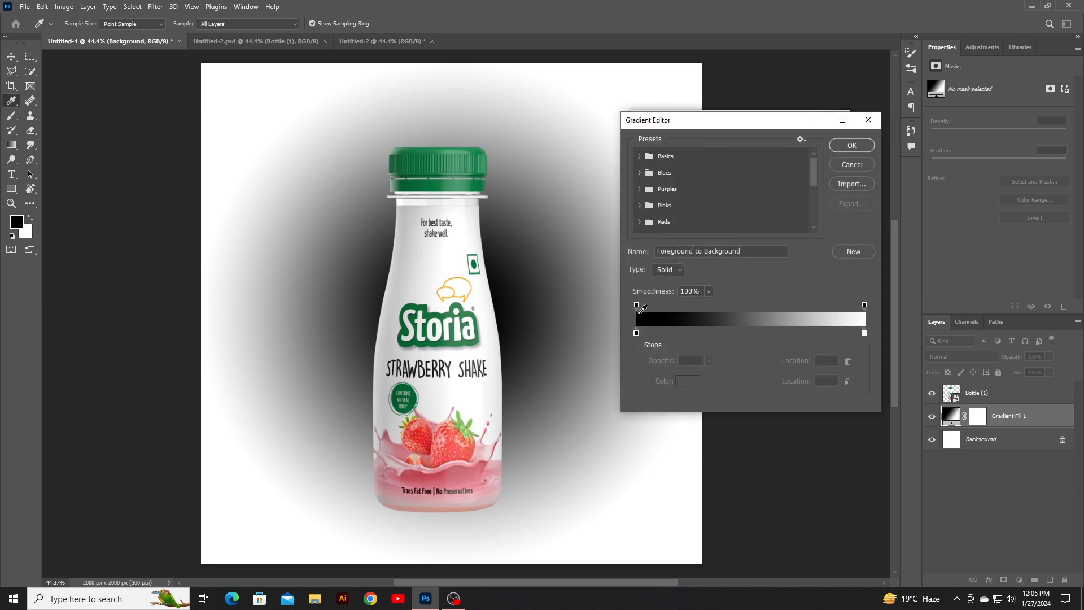
pyautogui.click(637, 332)
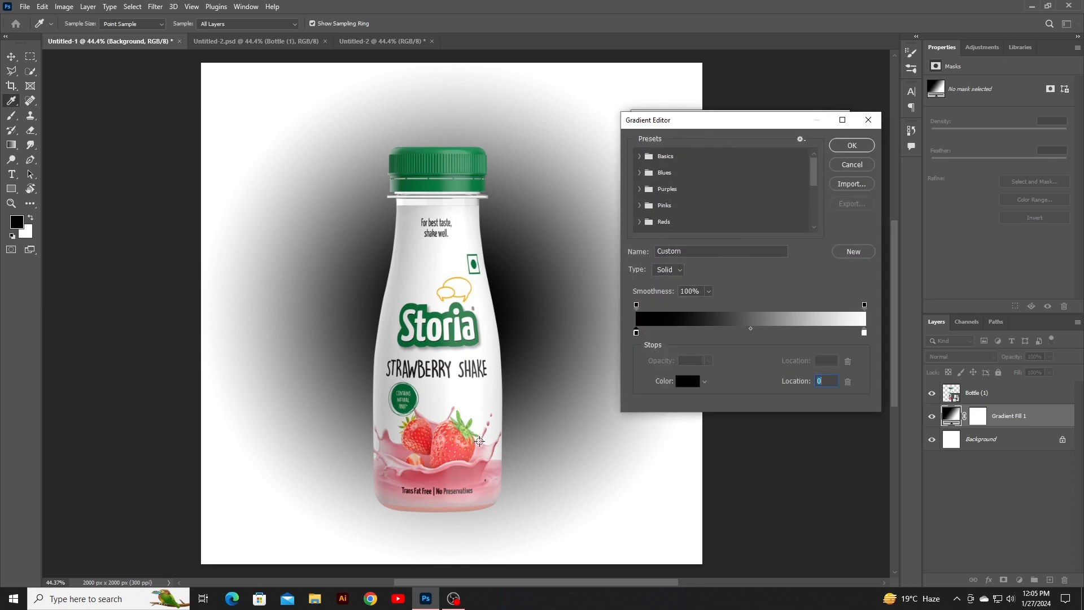
pyautogui.click(470, 461)
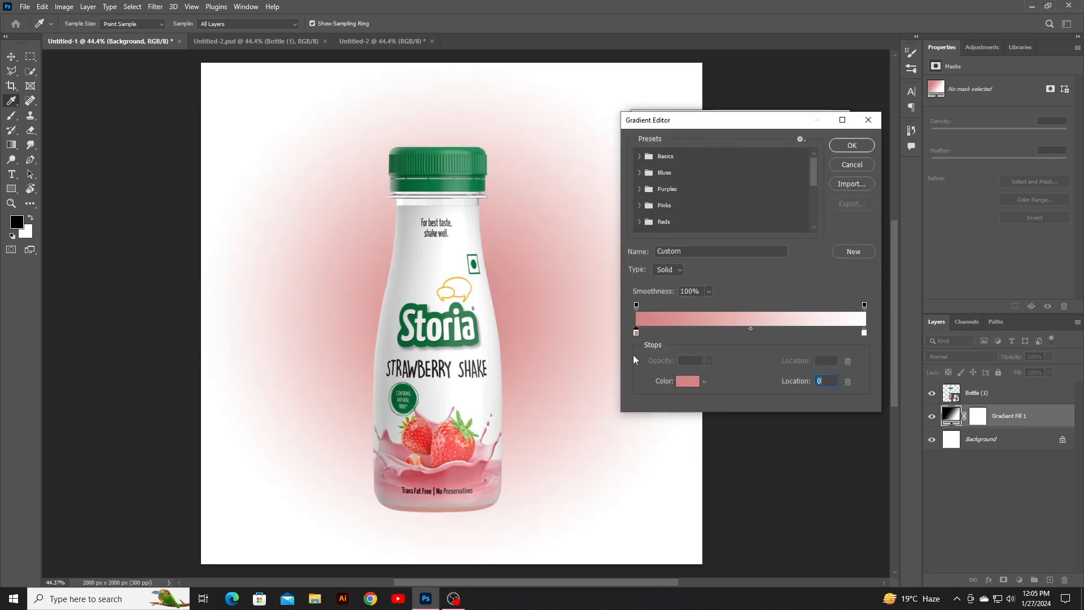
pyautogui.doubleClick(636, 332)
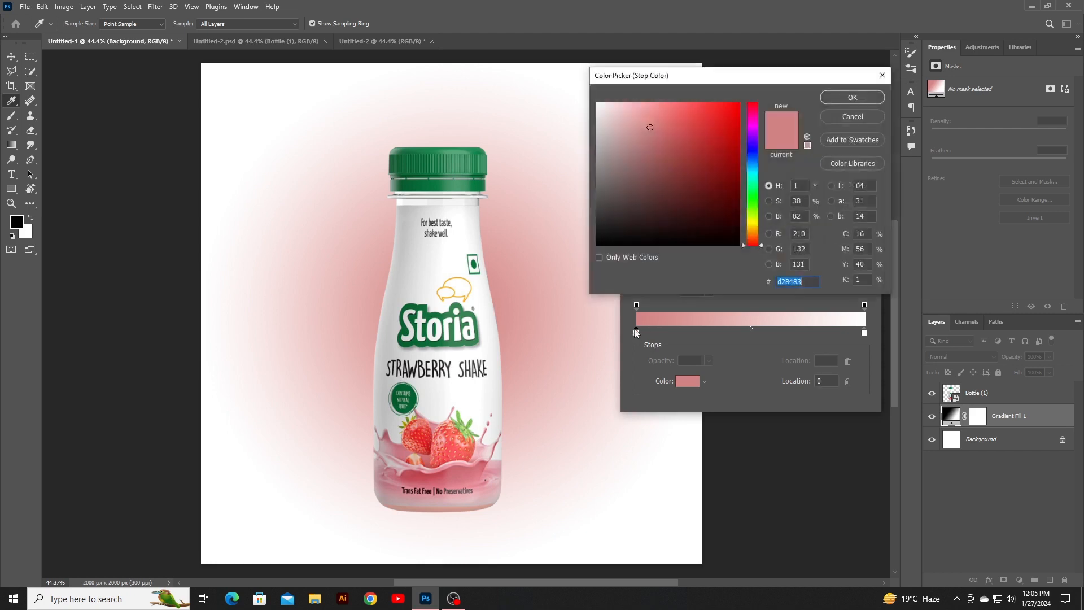
pyautogui.moveTo(635, 108); pyautogui.dragTo(631, 92)
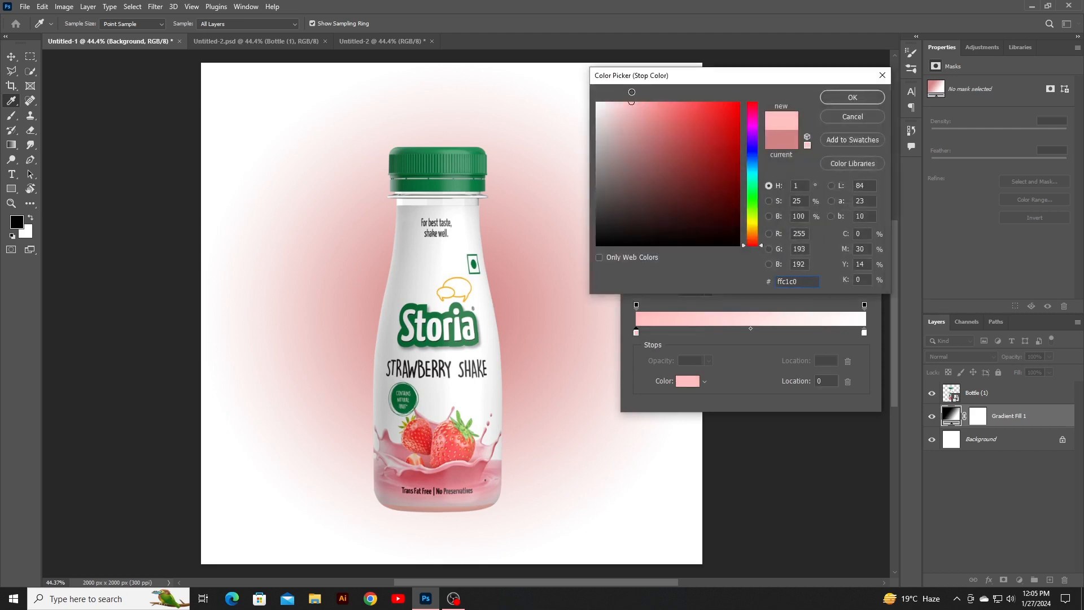
pyautogui.click(844, 94)
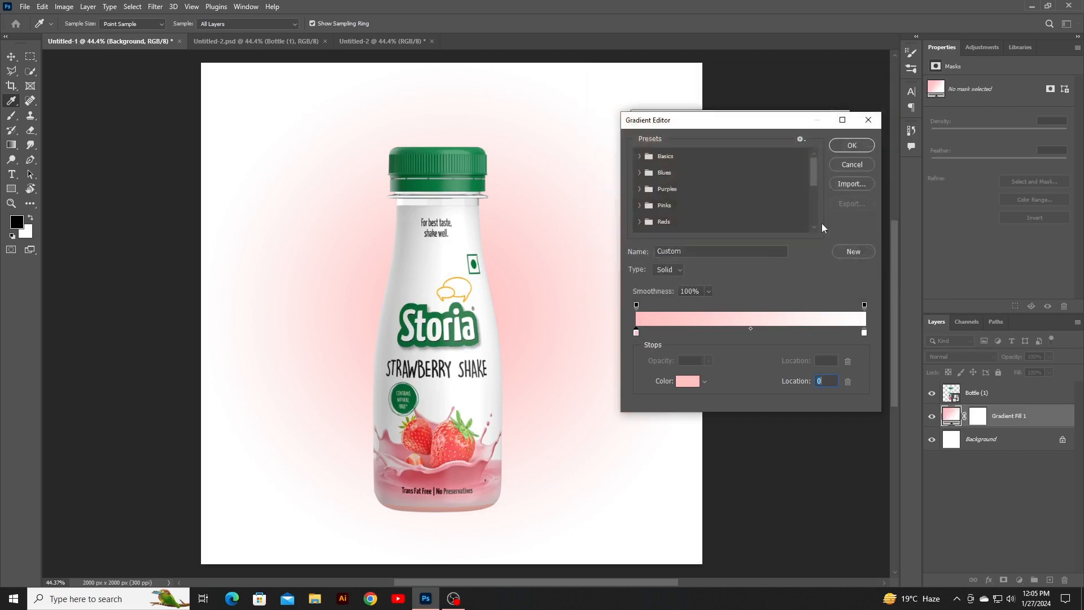
# - Set the gradient's end colour stop to pink #ff7f90 and apply the fill with an angle of 120 degrees
pyautogui.doubleClick(864, 334)
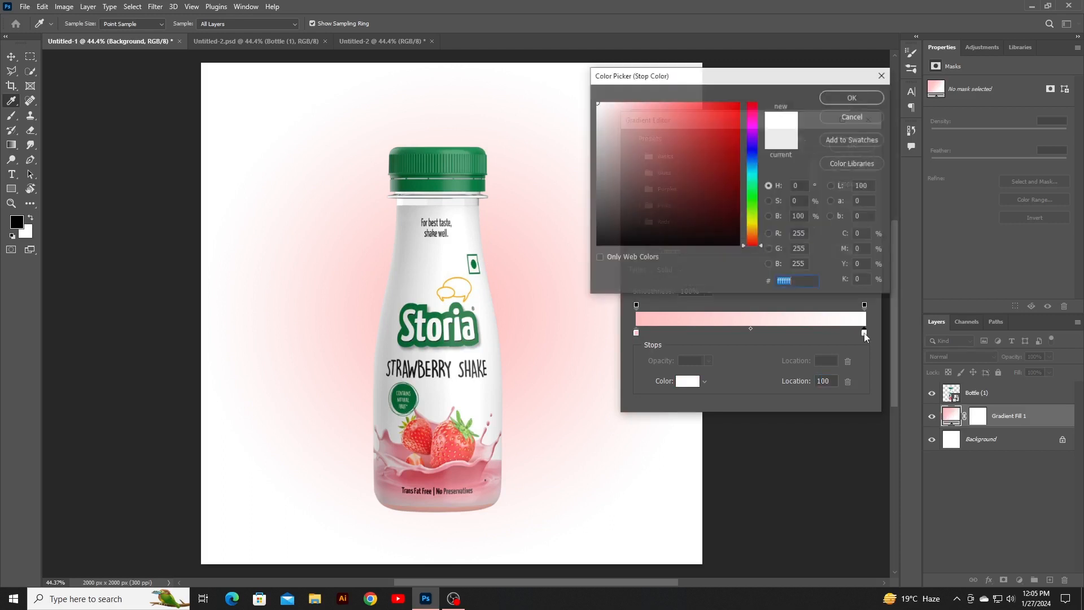
pyautogui.click(464, 466)
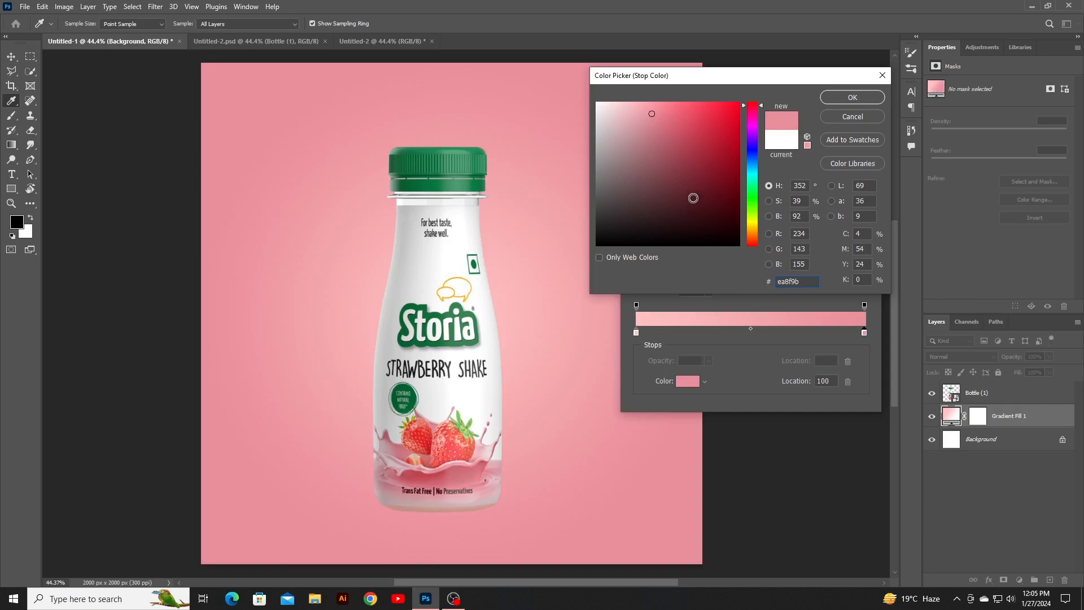
pyautogui.moveTo(650, 110); pyautogui.dragTo(668, 85)
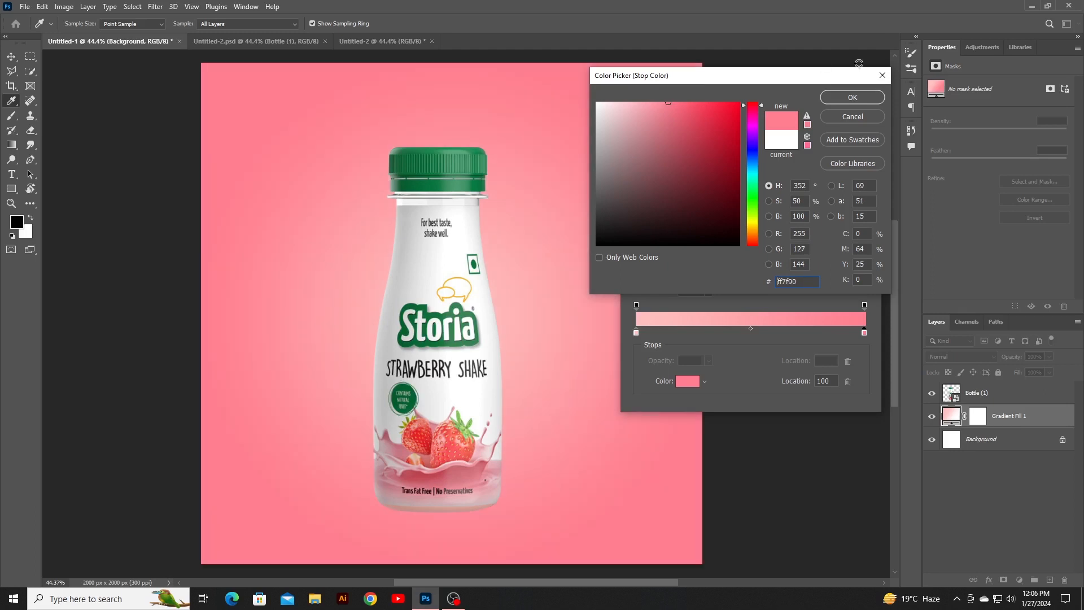
pyautogui.click(859, 98)
pyautogui.click(846, 145)
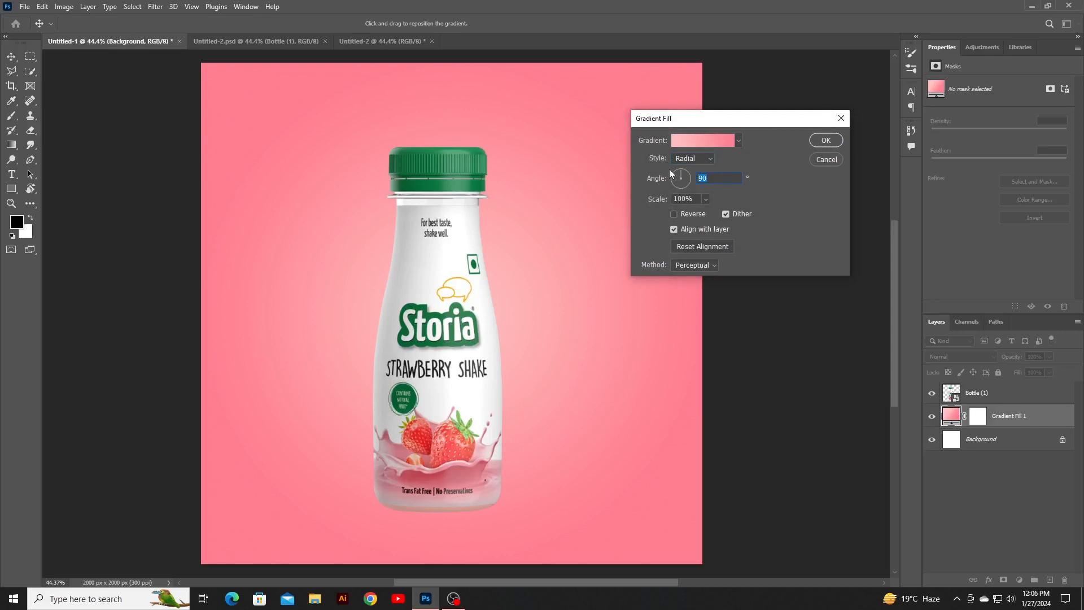
pyautogui.write('120')
pyautogui.click(824, 140)
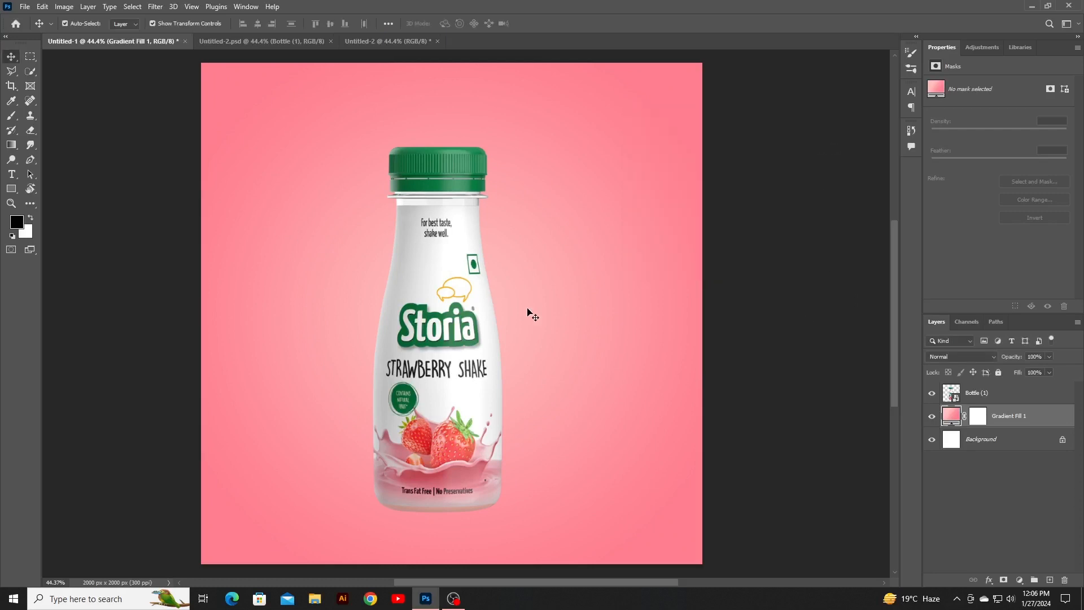
# - Unlock the Background layer and group it with the gradient fill layer under the name bACKGROUND
pyautogui.click(1062, 442)
pyautogui.keyDown('shift'); pyautogui.click(1034, 421); pyautogui.keyUp('shift')
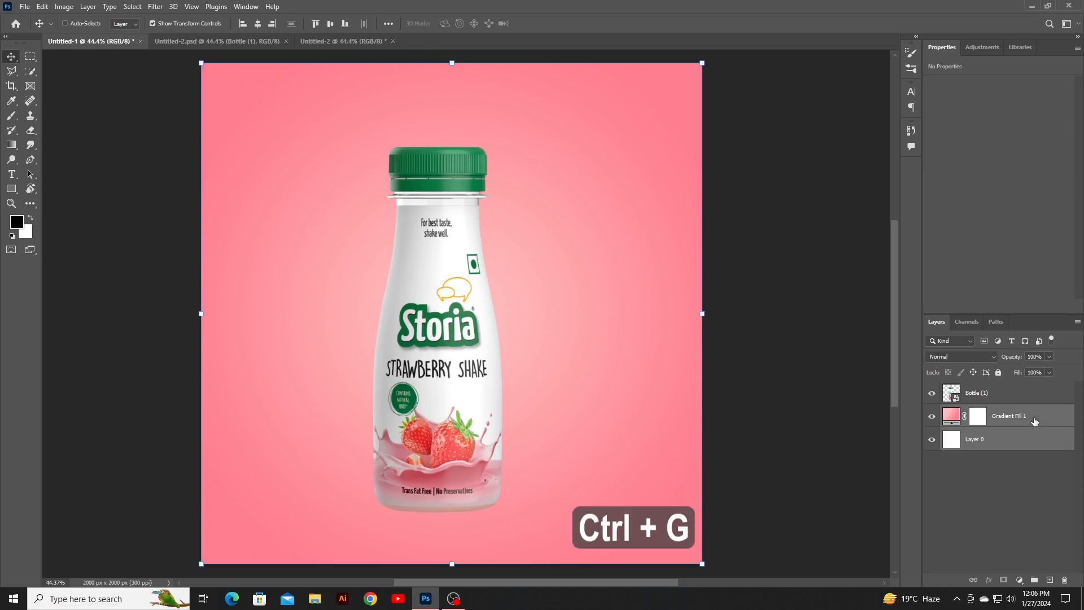
pyautogui.hotkey('ctrl', 'g')
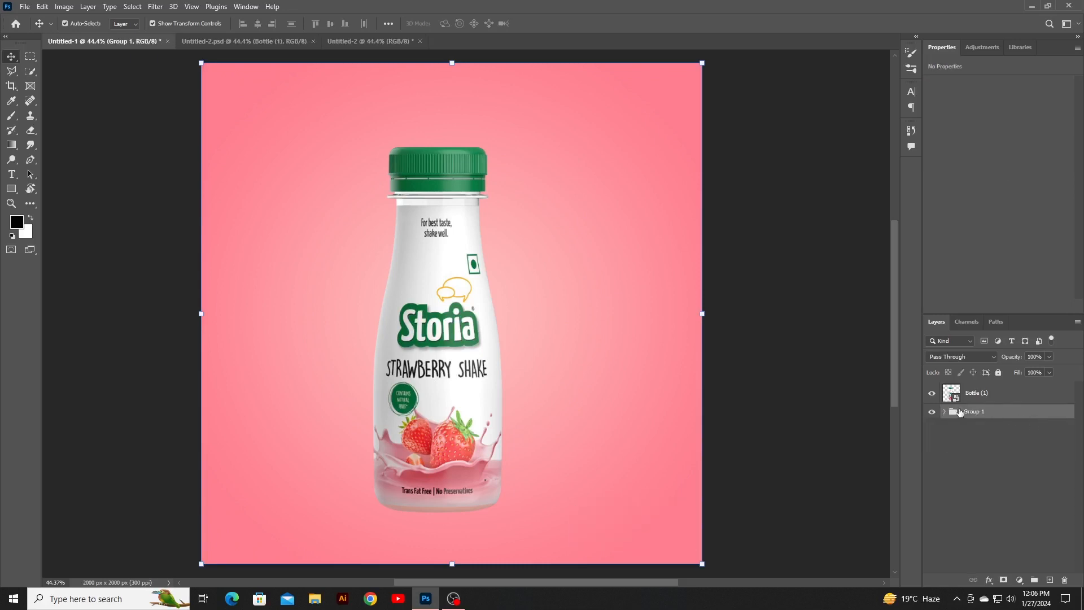
pyautogui.doubleClick(971, 412)
pyautogui.write('bACKGROUND')
pyautogui.press('Return')
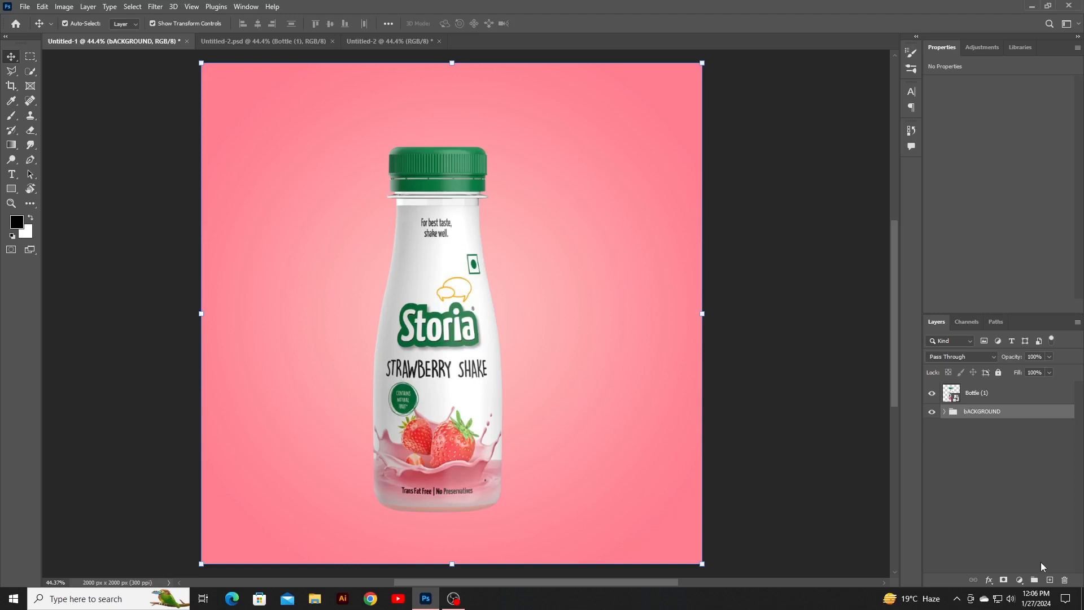
# - Create a new layer between the bottle and the background group, and flatten the soft round brush tip into a thin horizontal ellipse
pyautogui.click(1048, 580)
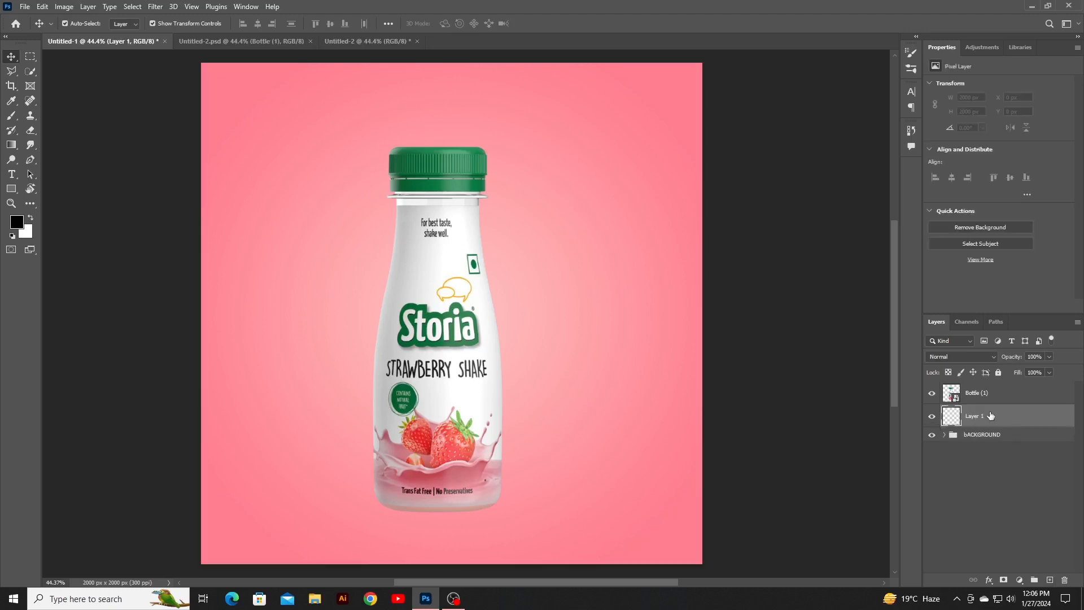
pyautogui.click(9, 117)
pyautogui.click(70, 25)
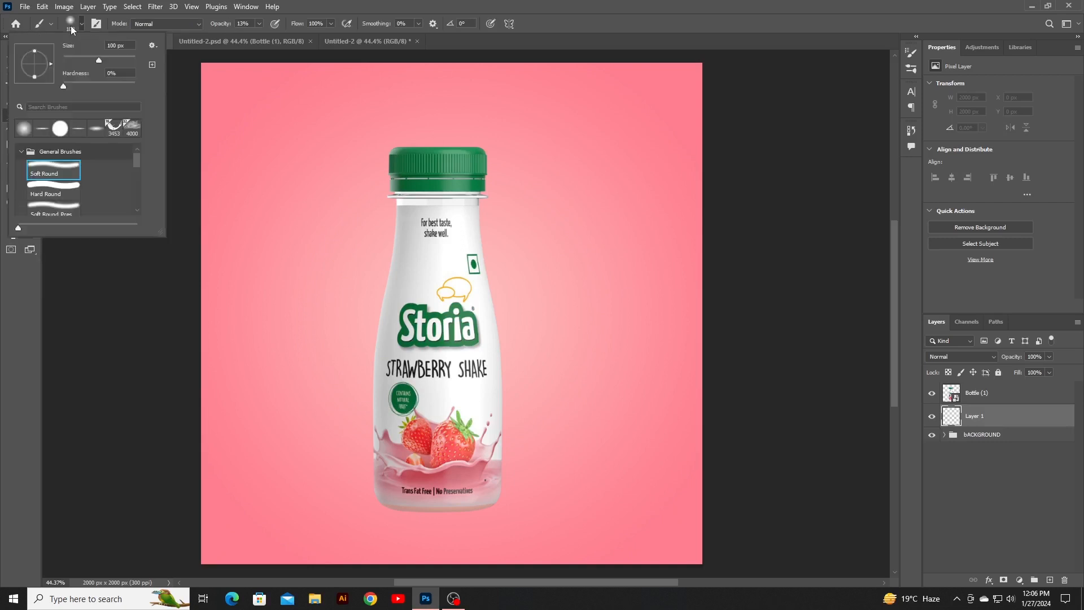
pyautogui.moveTo(35, 76); pyautogui.dragTo(29, 72)
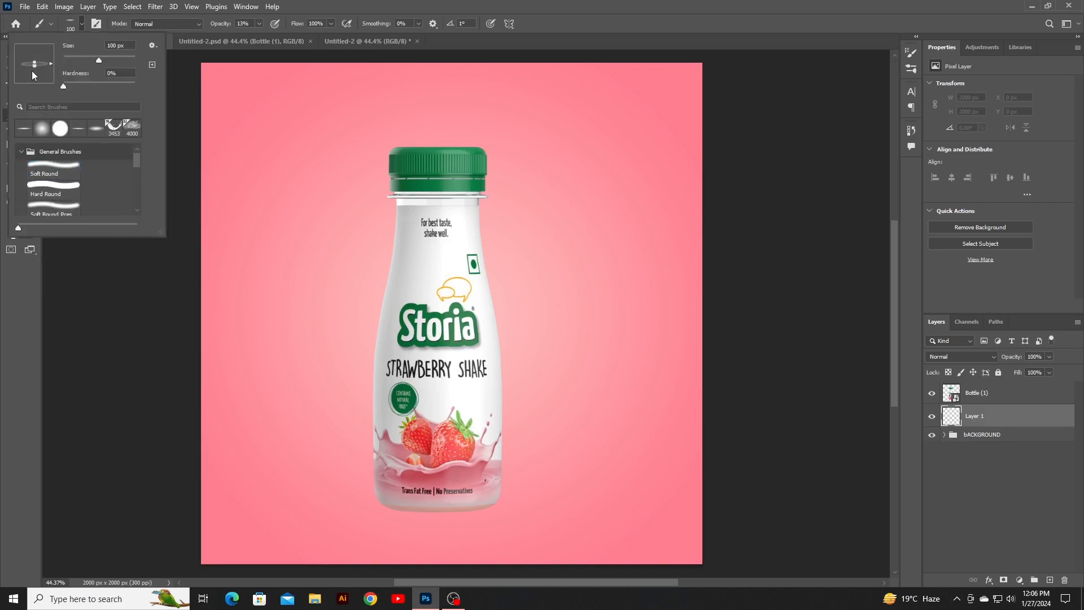
pyautogui.click(86, 286)
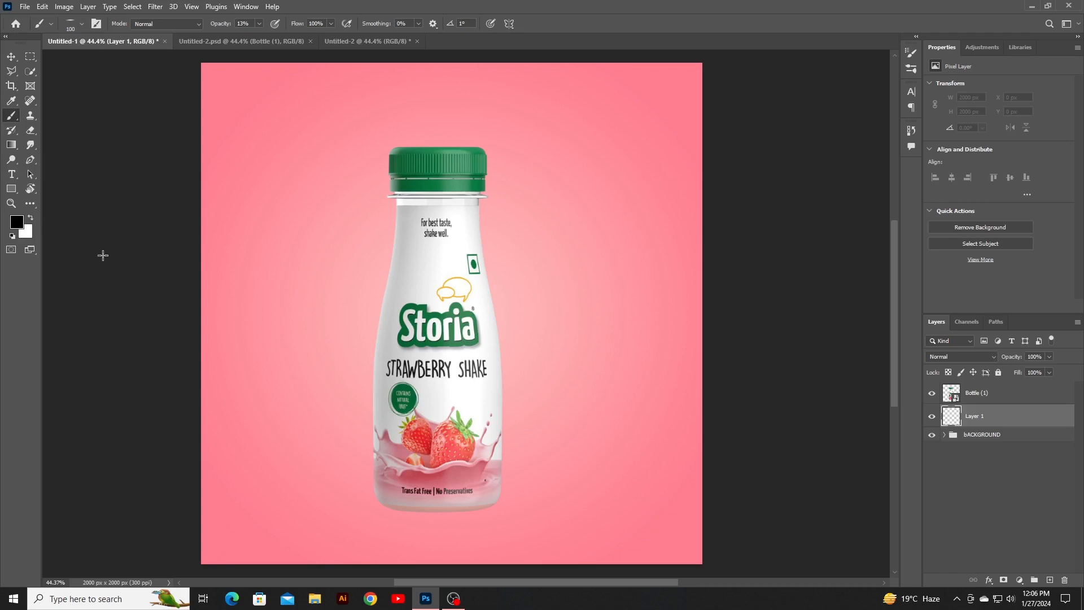
# - Paint a black shadow under the bottle's base with the flattened brush at 88% opacity and 600 px size
pyautogui.moveTo(221, 23); pyautogui.dragTo(262, 57)
pyautogui.press(']')
pyautogui.press(']')
pyautogui.press(']')
pyautogui.press(']')
pyautogui.press(']')
pyautogui.press(']')
pyautogui.press(']')
pyautogui.press(']')
pyautogui.press(']')
pyautogui.press(']')
pyautogui.press(']')
pyautogui.click(438, 508)
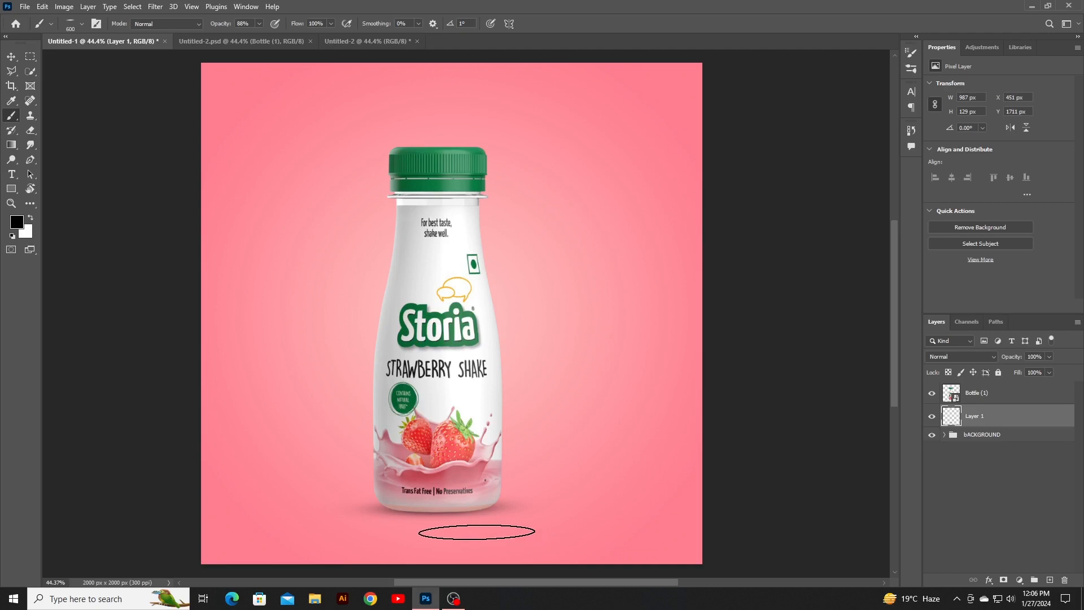
# - Set the shadow layer's blend mode to Multiply
pyautogui.click(12, 57)
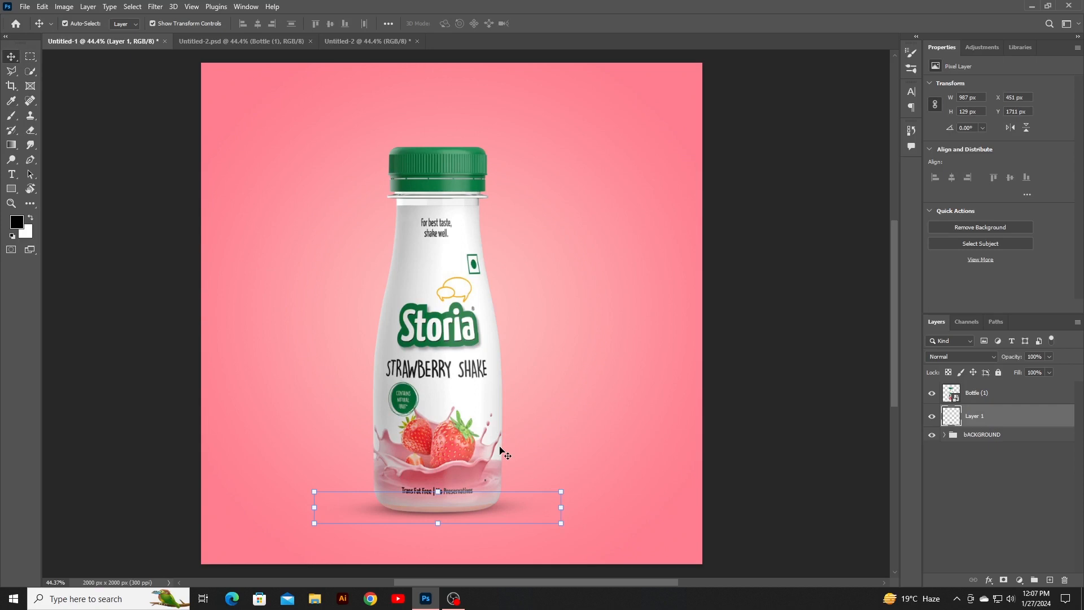
pyautogui.click(989, 362)
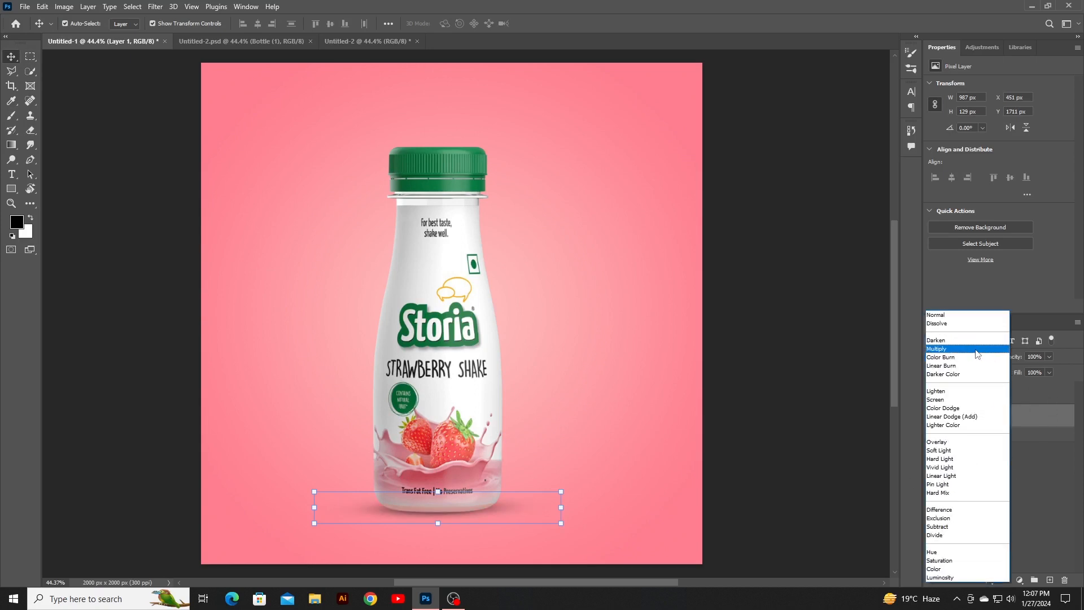
pyautogui.click(976, 350)
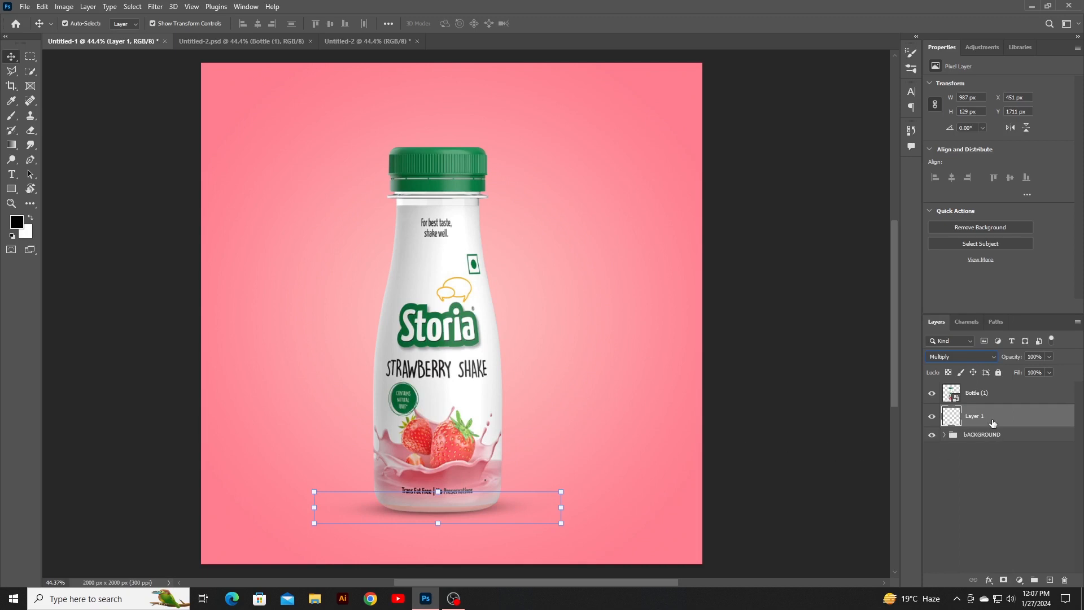
# - Duplicate the bottle layer, flip the copy vertically and place it directly beneath the bottle's base as a mirrored reflection
pyautogui.click(978, 391)
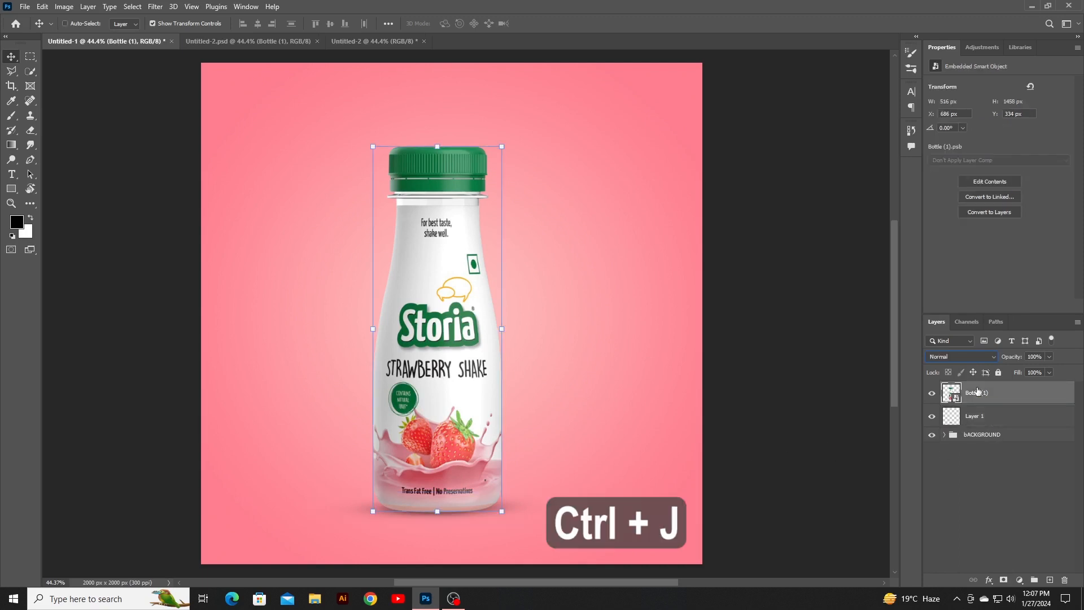
pyautogui.hotkey('ctrl', 'j')
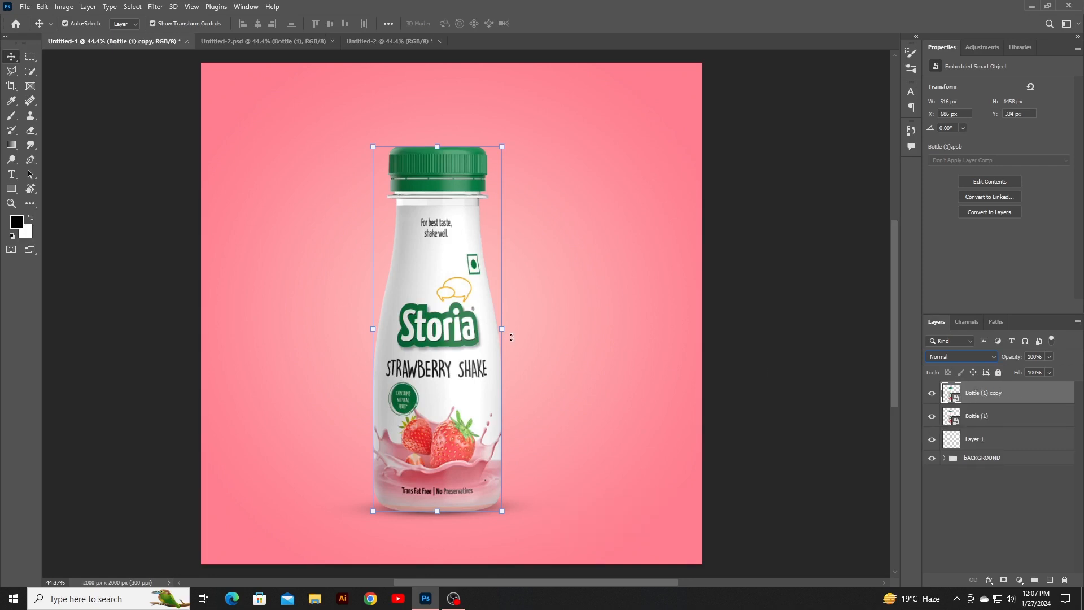
pyautogui.hotkey('ctrl', 't')
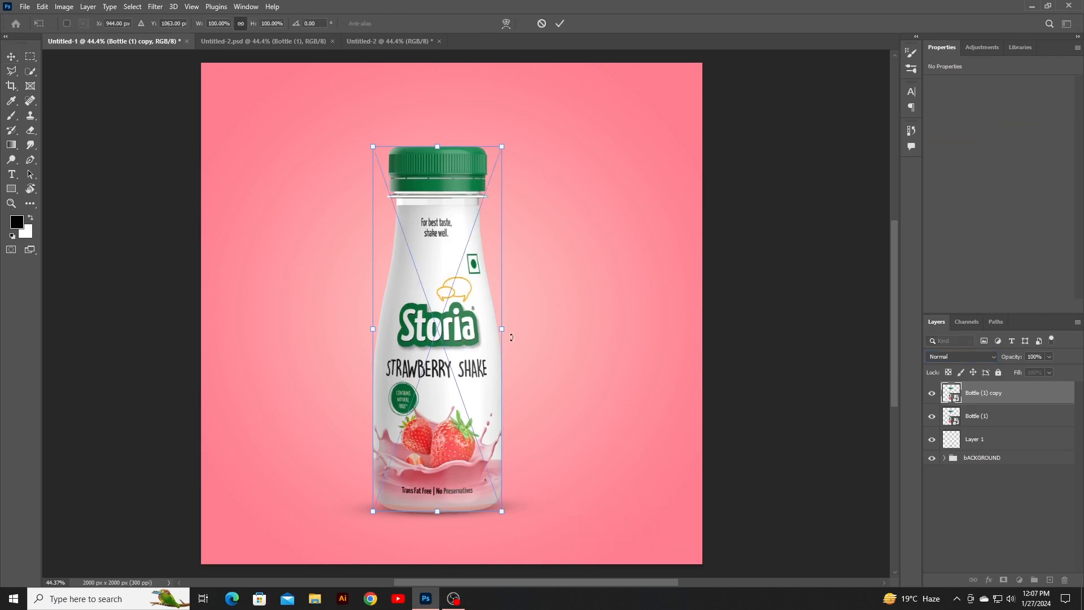
pyautogui.rightClick(511, 337)
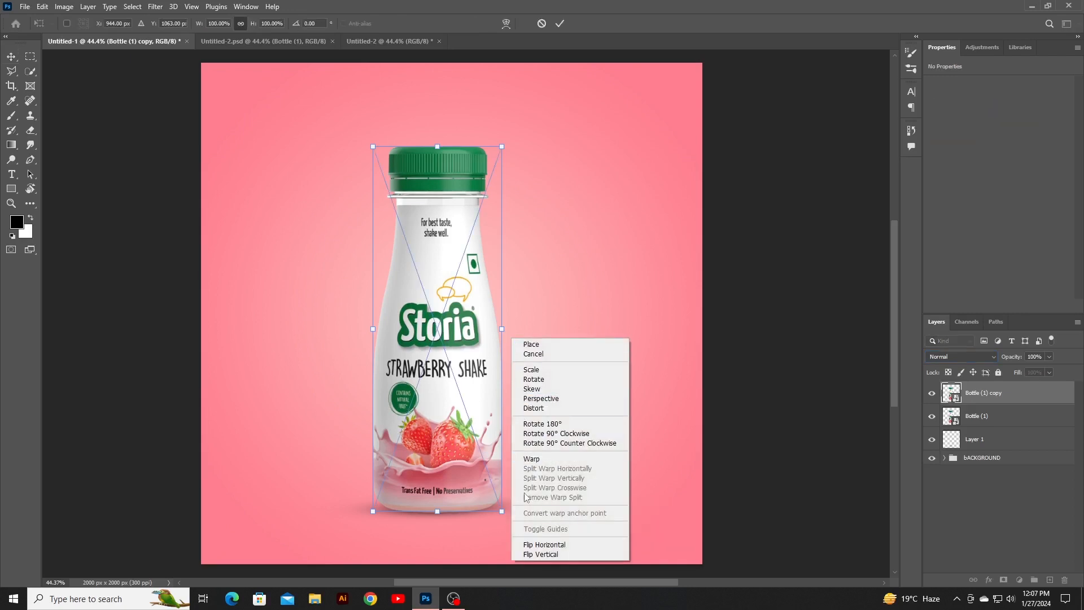
pyautogui.click(547, 555)
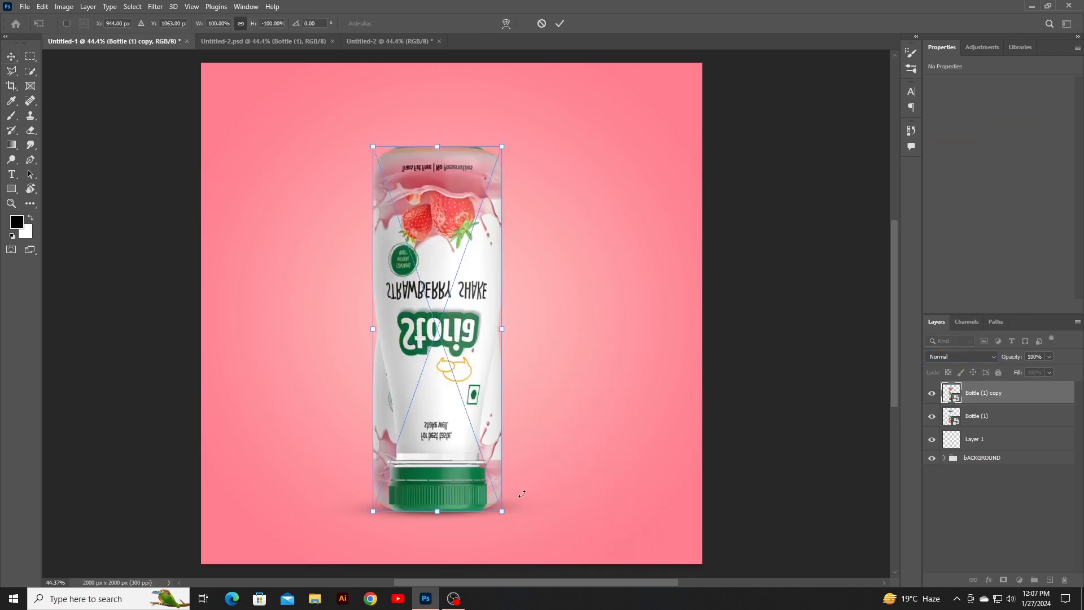
pyautogui.moveTo(455, 278); pyautogui.dragTo(450, 459)
pyautogui.moveTo(447, 389); pyautogui.dragTo(451, 547)
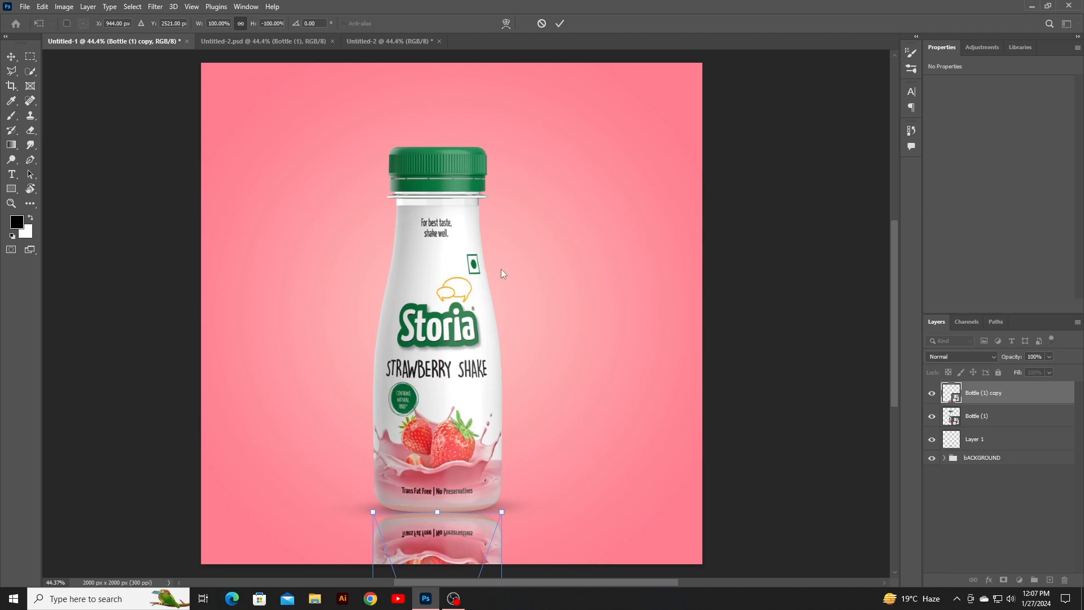
pyautogui.click(560, 23)
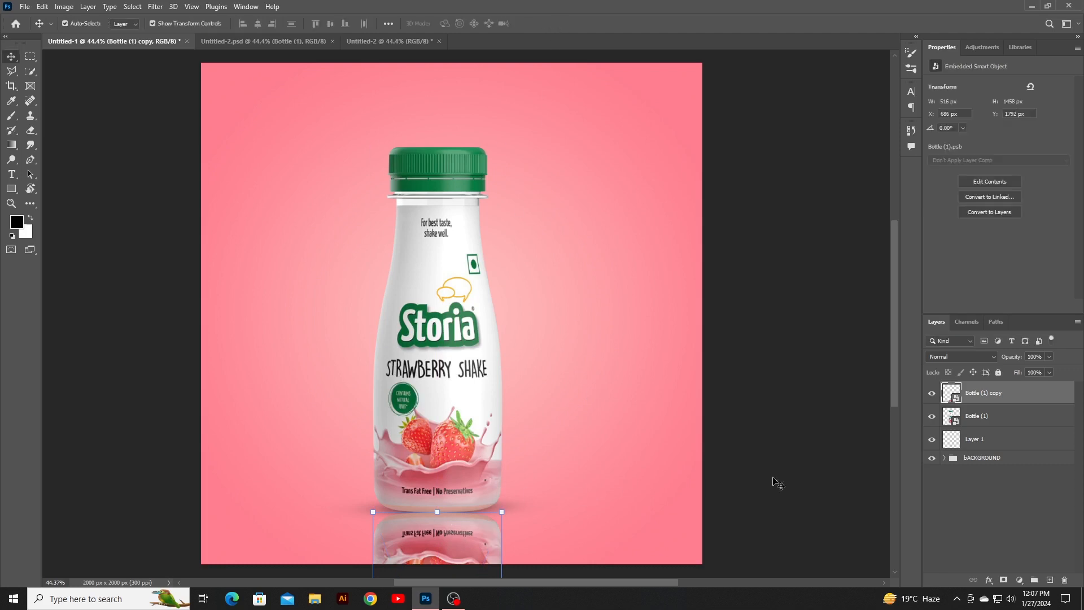
# - Add a black layer mask to the flipped bottle copy and fade the reflection in with a white-to-transparent linear gradient down from the base
pyautogui.press('alt')
pyautogui.keyDown('alt'); pyautogui.click(1002, 580); pyautogui.keyUp('alt')
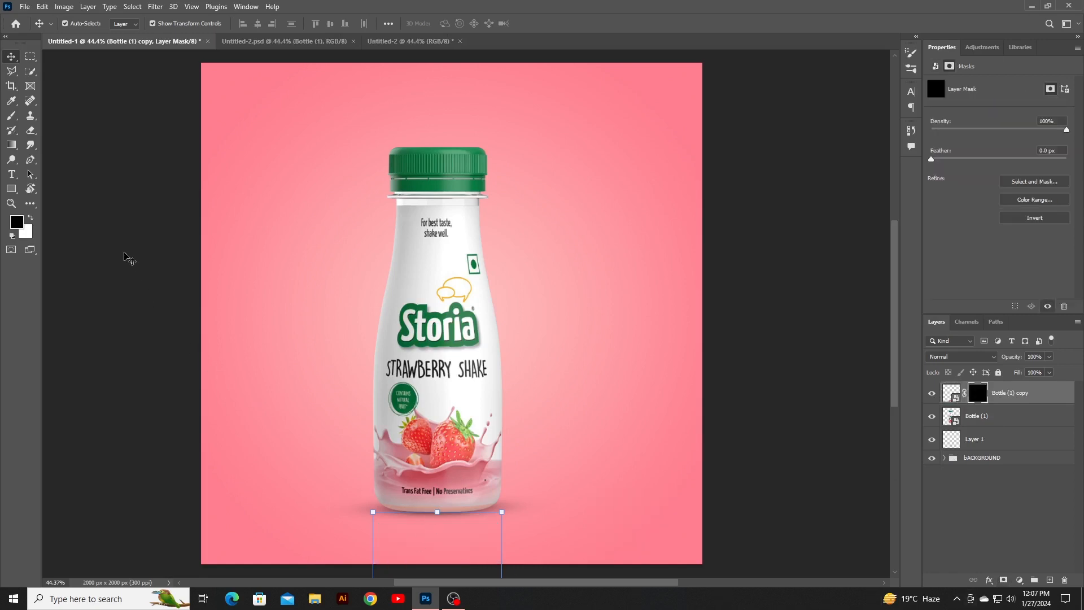
pyautogui.click(11, 145)
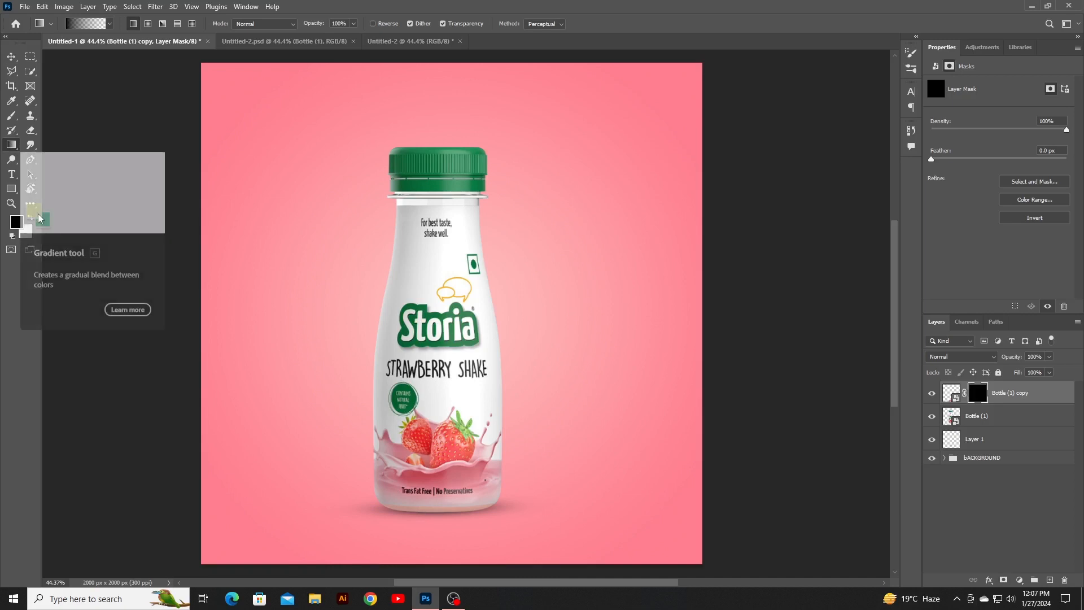
pyautogui.click(29, 219)
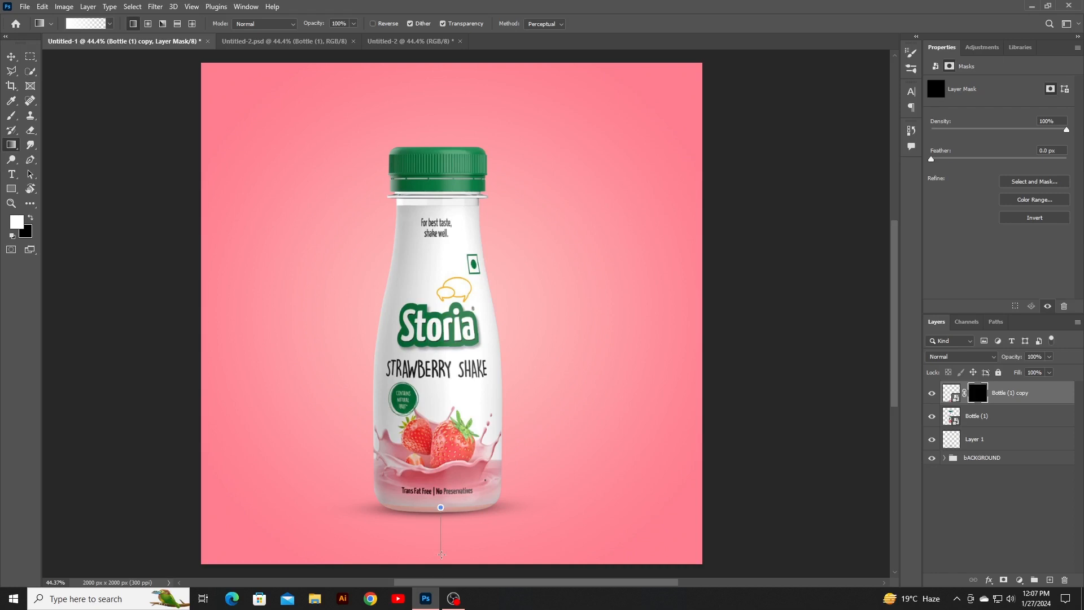
pyautogui.moveTo(441, 556); pyautogui.dragTo(441, 556)
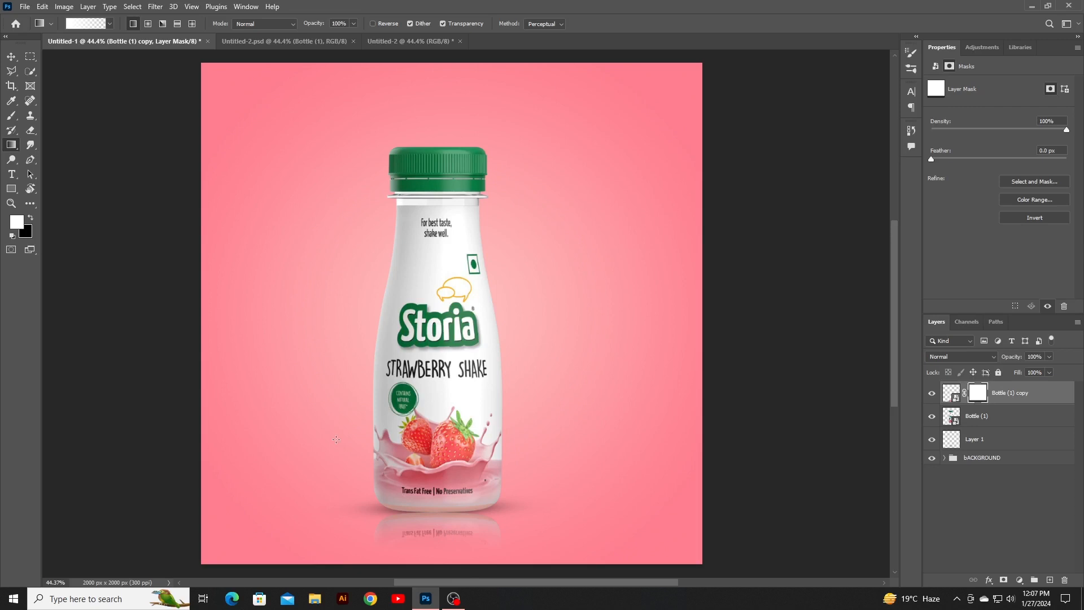
pyautogui.click(12, 56)
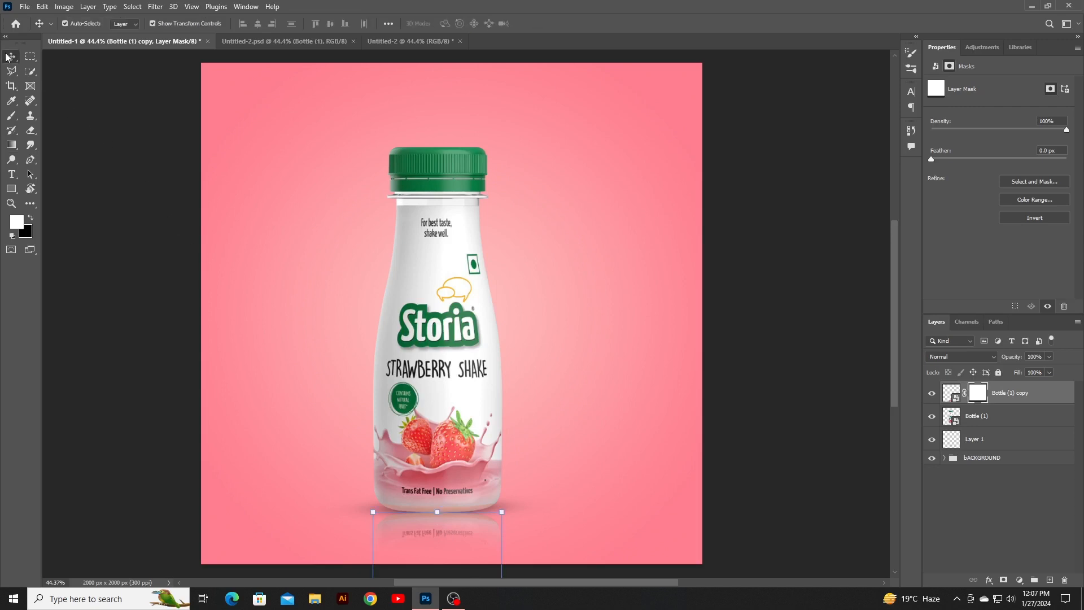
# - Convert the masked reflection layer to a smart object and apply a Motion Blur at an 81° angle
pyautogui.rightClick(1024, 395)
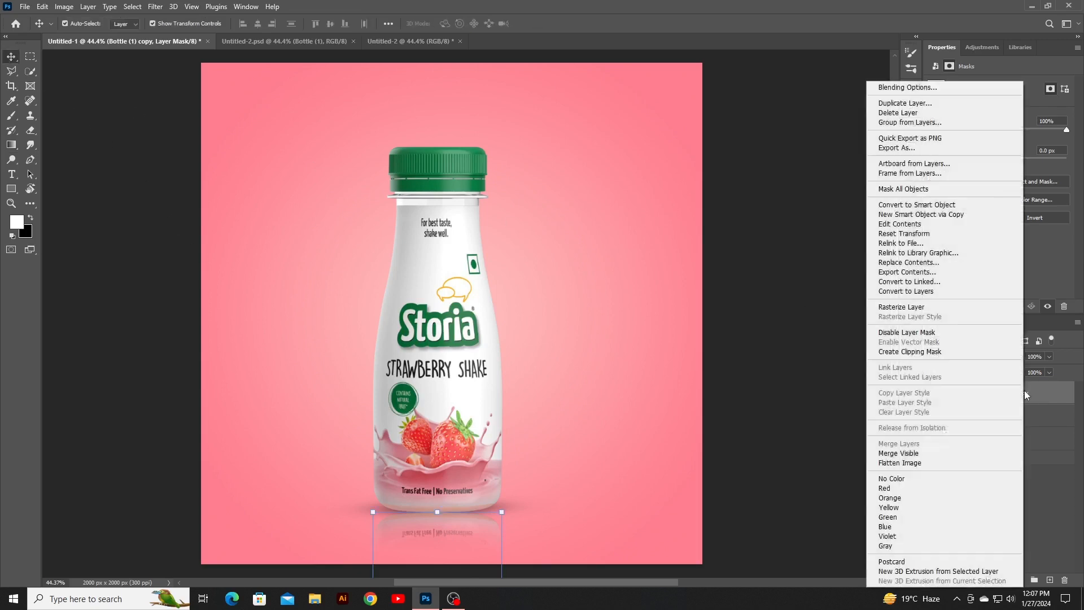
pyautogui.click(931, 205)
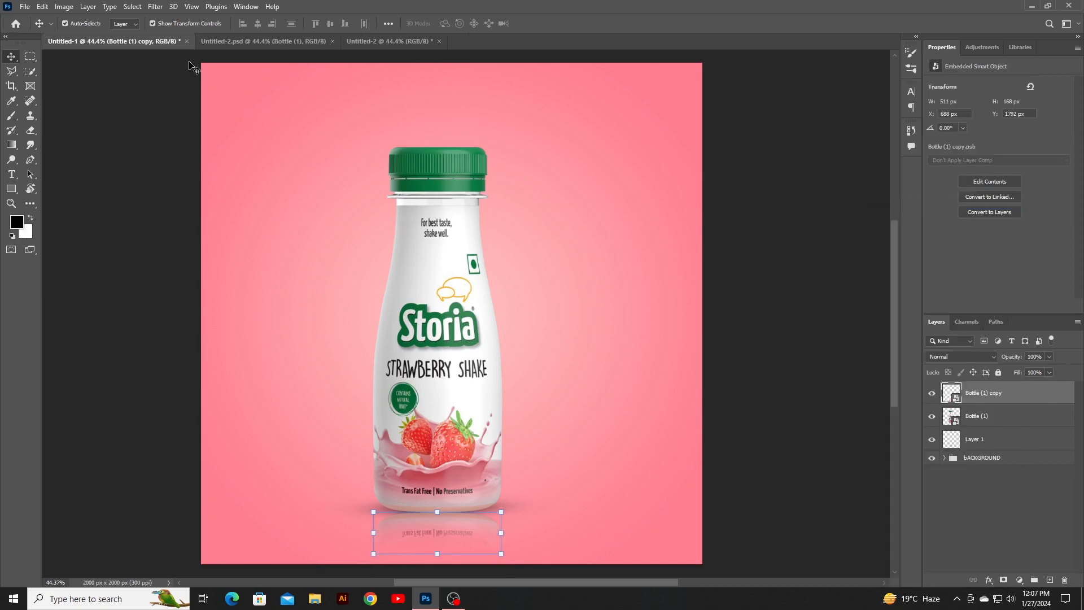
pyautogui.click(156, 7)
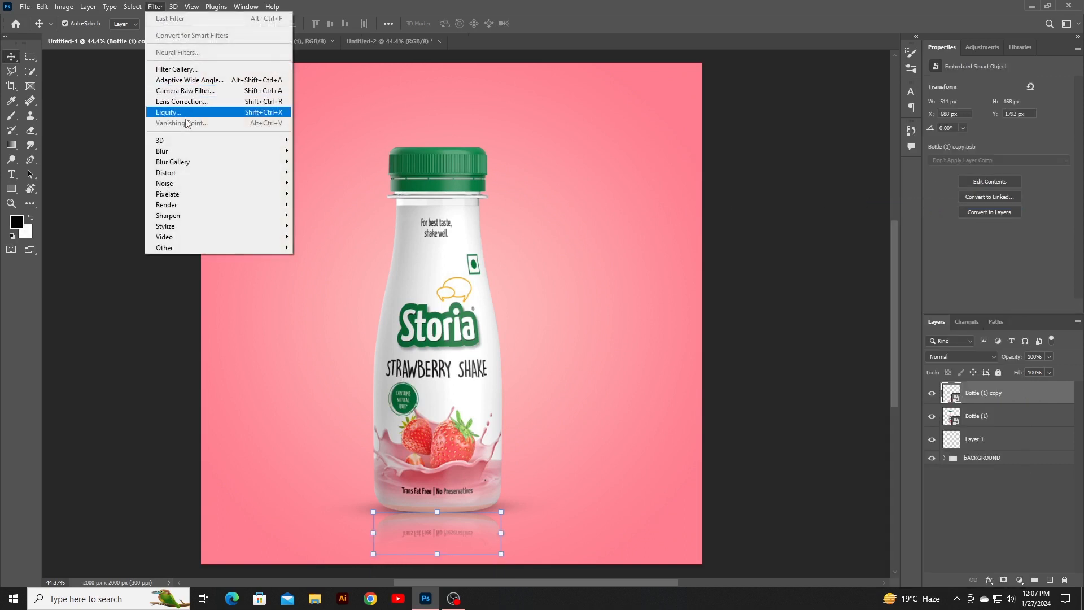
pyautogui.moveTo(190, 153)
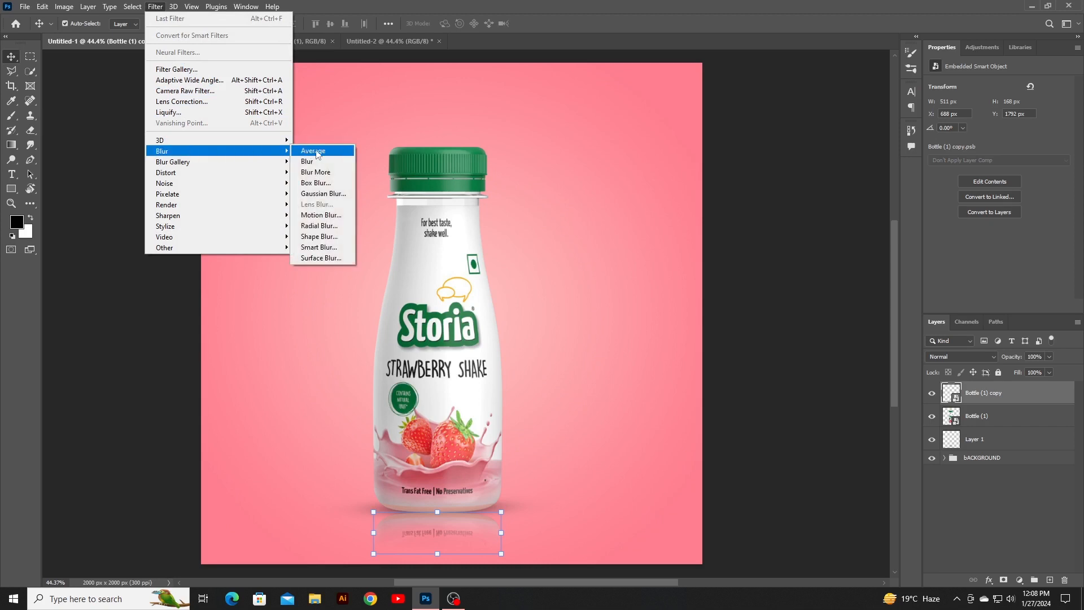
pyautogui.click(319, 214)
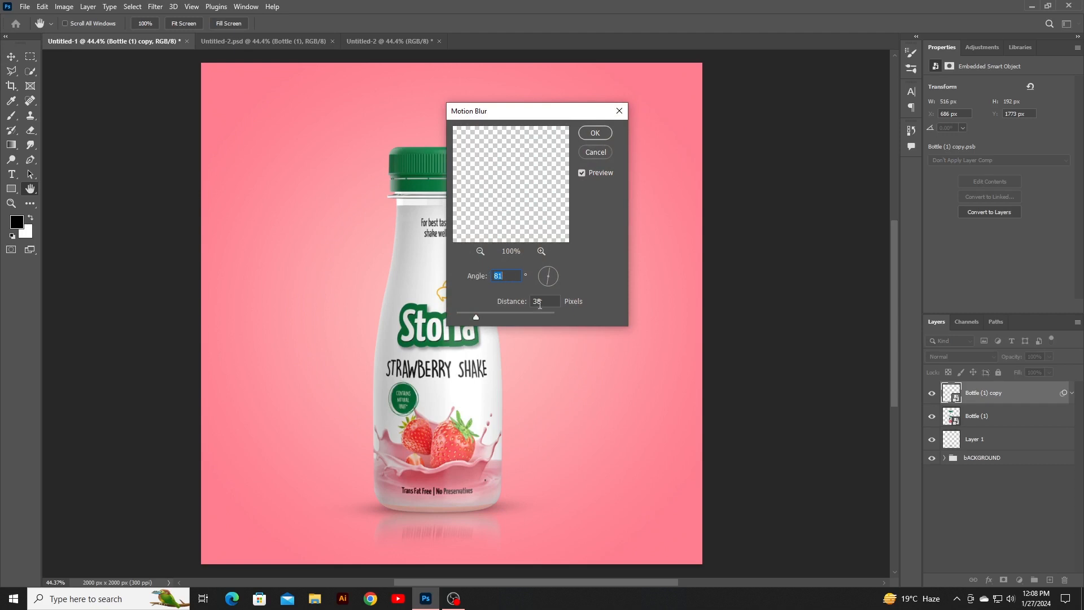
pyautogui.click(598, 134)
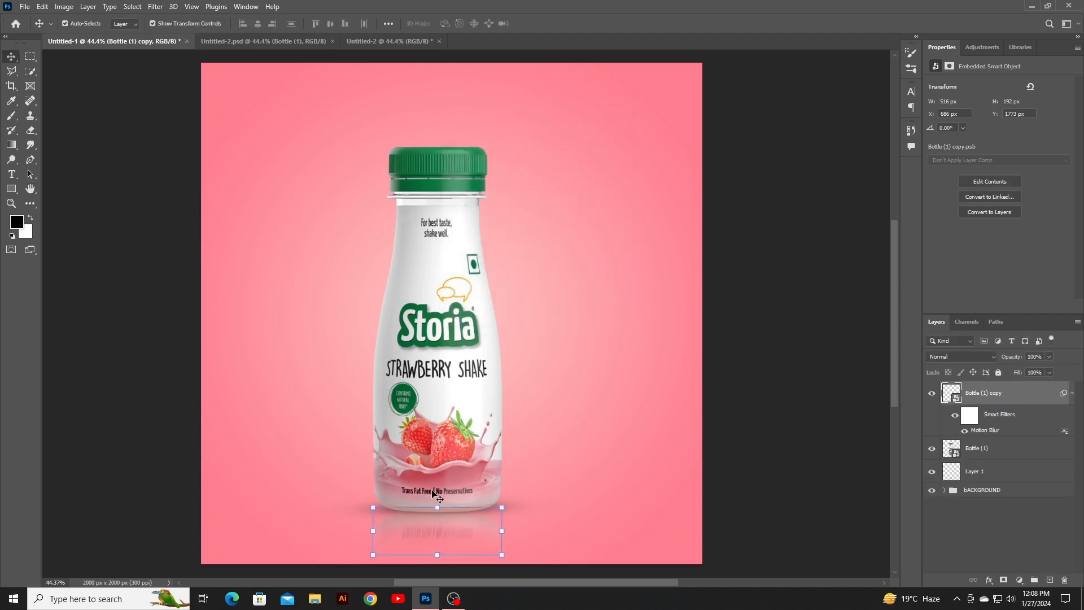
# - Group the reflection, bottle and shadow layers under the name Storia
pyautogui.keyDown('shift'); pyautogui.click(1004, 475); pyautogui.keyUp('shift')
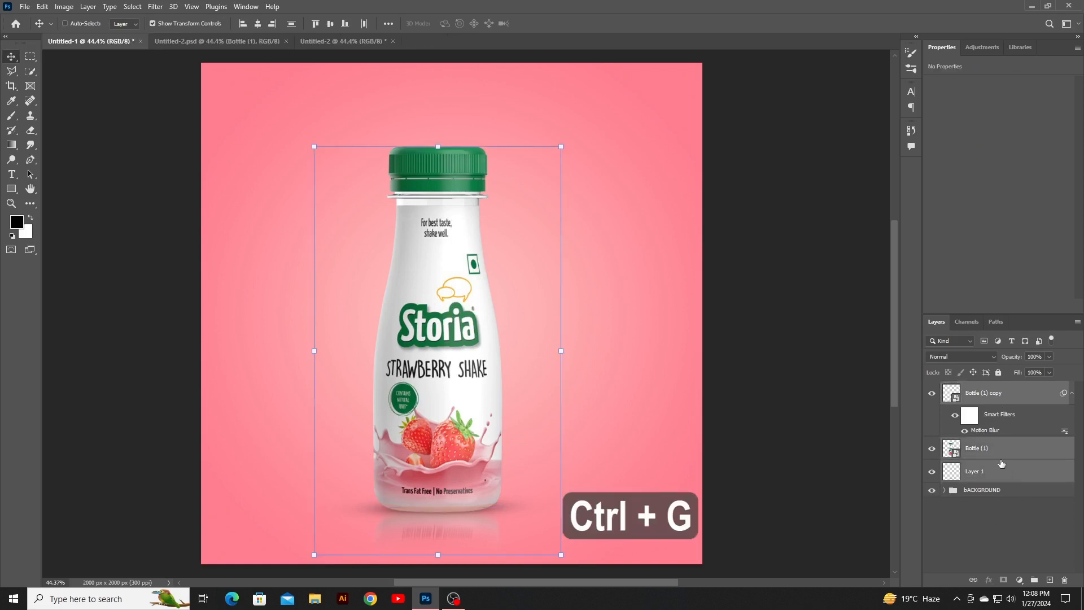
pyautogui.hotkey('ctrl', 'g')
pyautogui.doubleClick(981, 387)
pyautogui.write('Storia')
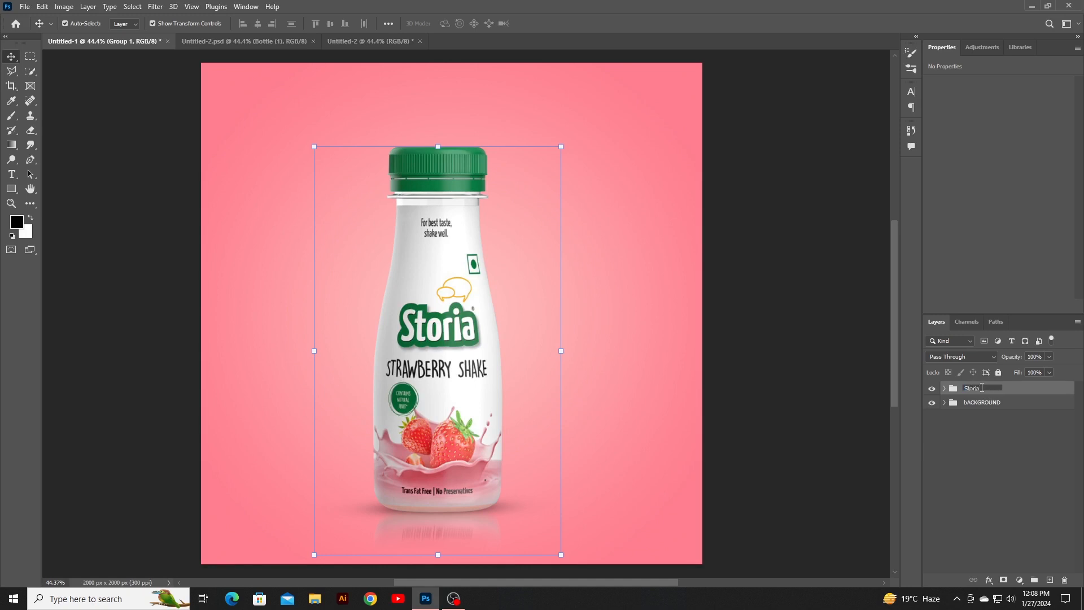
pyautogui.press('Return')
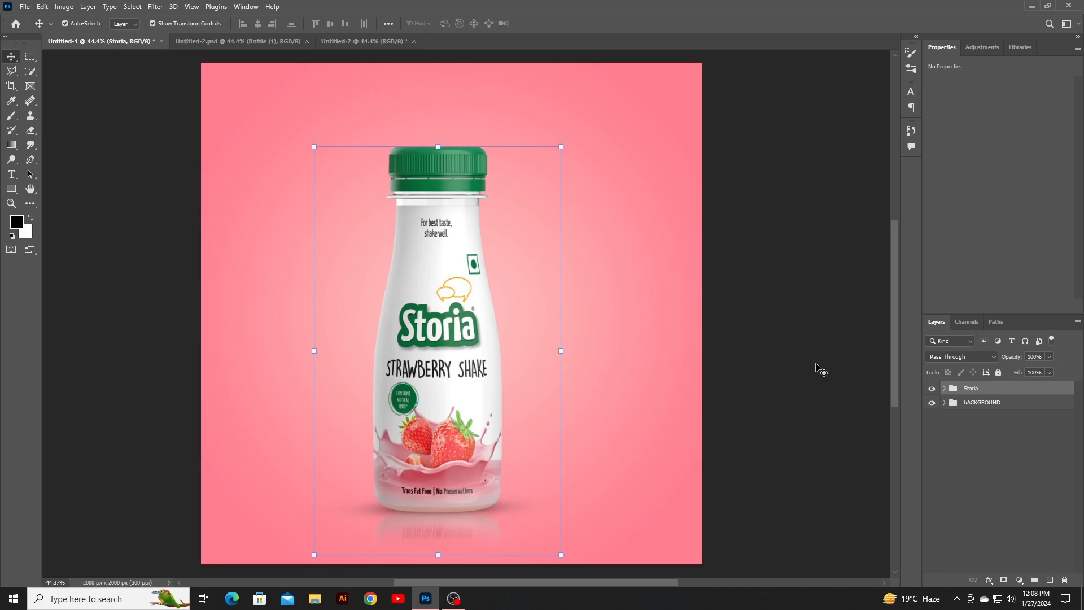
# - Copy the curved milk splash with the open ring shape from Untitled-2 into Untitled-1, over the bottle
pyautogui.click(364, 38)
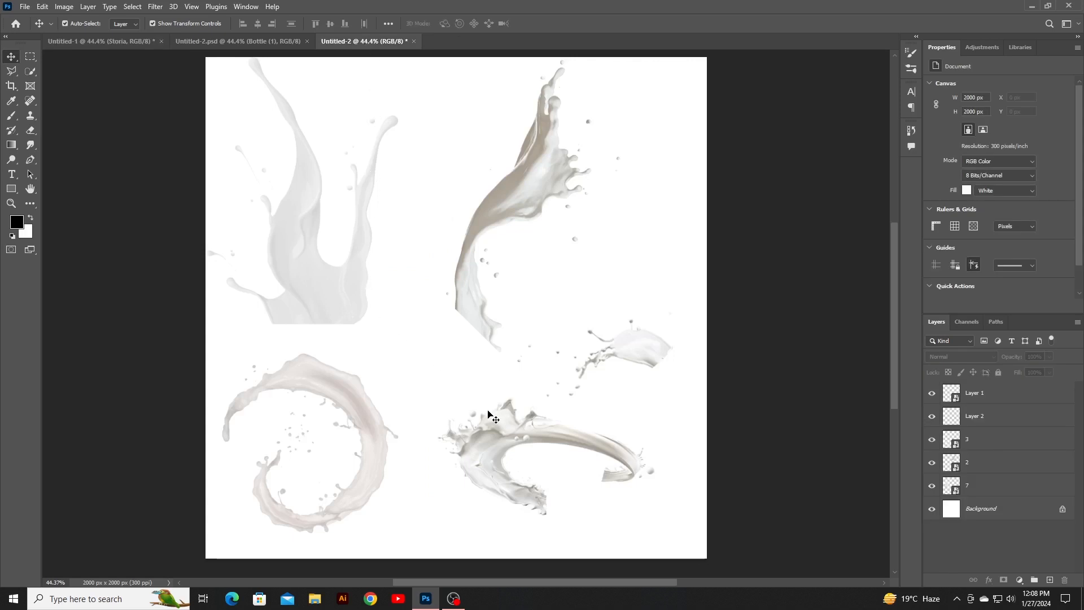
pyautogui.click(518, 439)
pyautogui.moveTo(517, 439); pyautogui.dragTo(425, 334)
# - Scale the milk splash to about 136.56% and rotate it about 35.28° so it sweeps diagonally around the bottle's middle
pyautogui.moveTo(534, 332); pyautogui.dragTo(609, 357)
pyautogui.moveTo(525, 348)
pyautogui.mouseDown()
pyautogui.moveTo(513, 338)
pyautogui.moveTo(522, 342)
pyautogui.mouseUp()
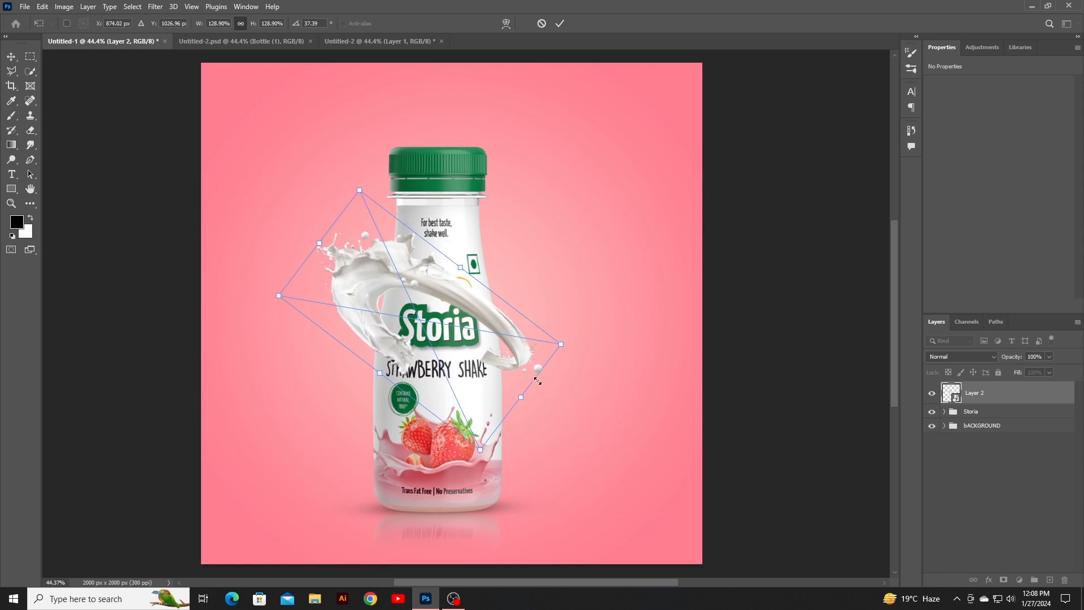
pyautogui.moveTo(520, 398); pyautogui.dragTo(517, 366)
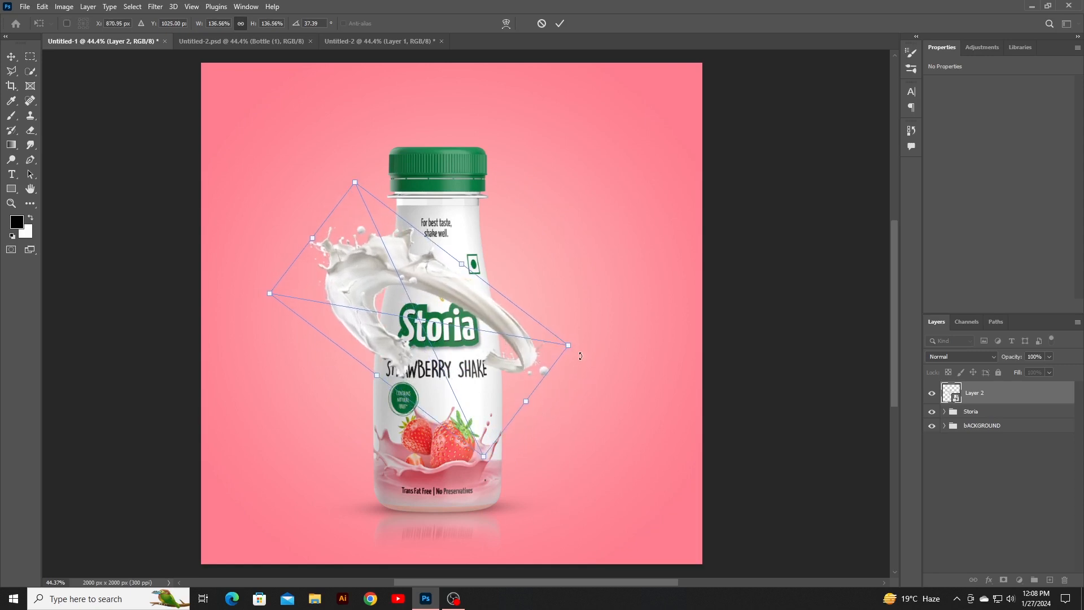
pyautogui.moveTo(579, 348); pyautogui.dragTo(536, 354)
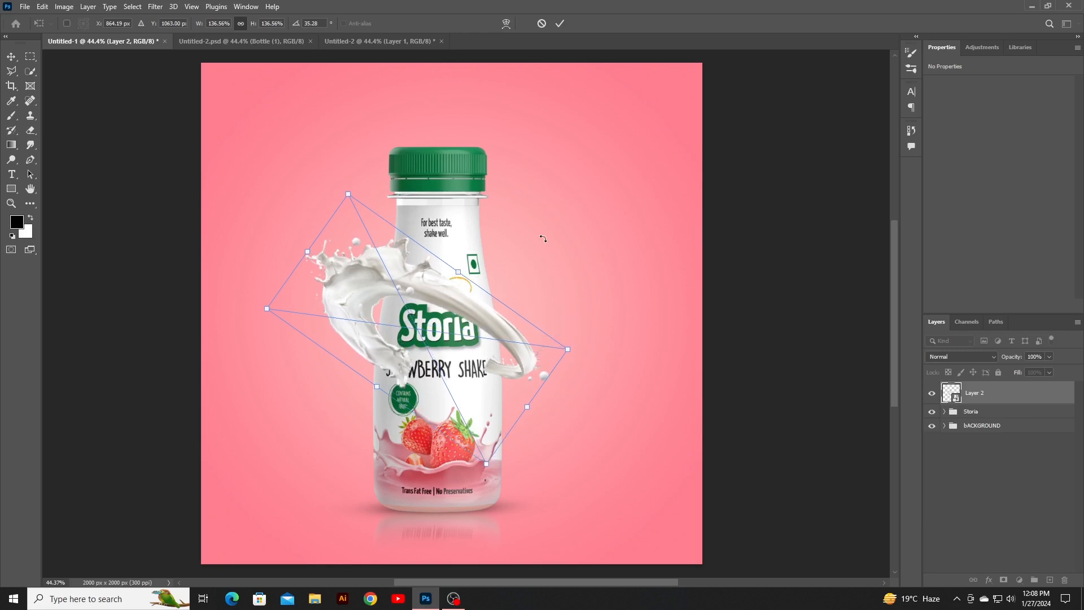
pyautogui.click(559, 24)
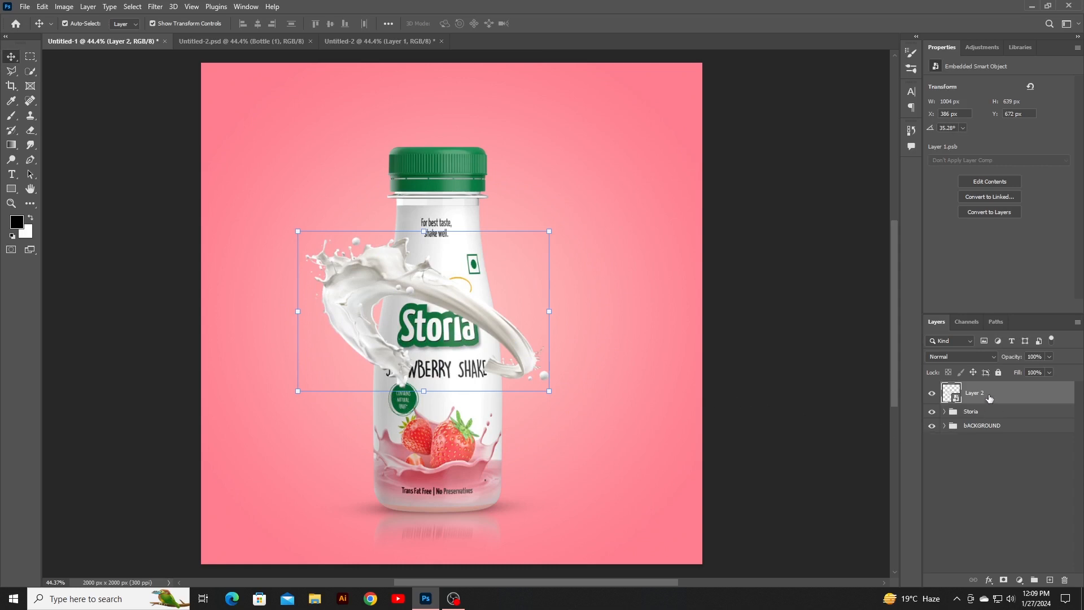
# - Add a white layer mask to the milk splash and load the bottle's pixels as a selection with that mask active
pyautogui.click(1004, 580)
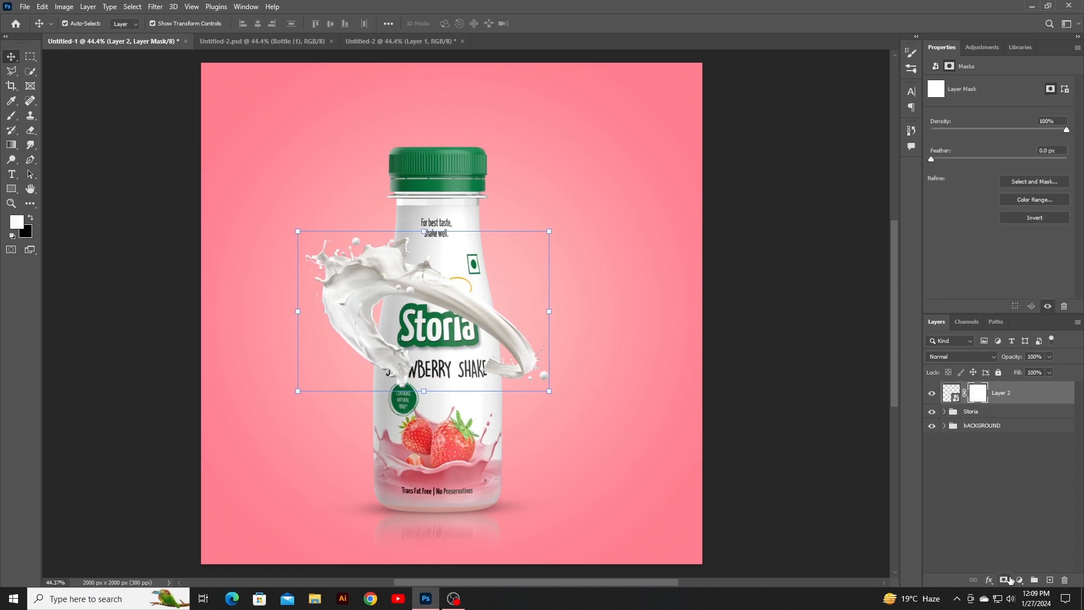
pyautogui.click(945, 412)
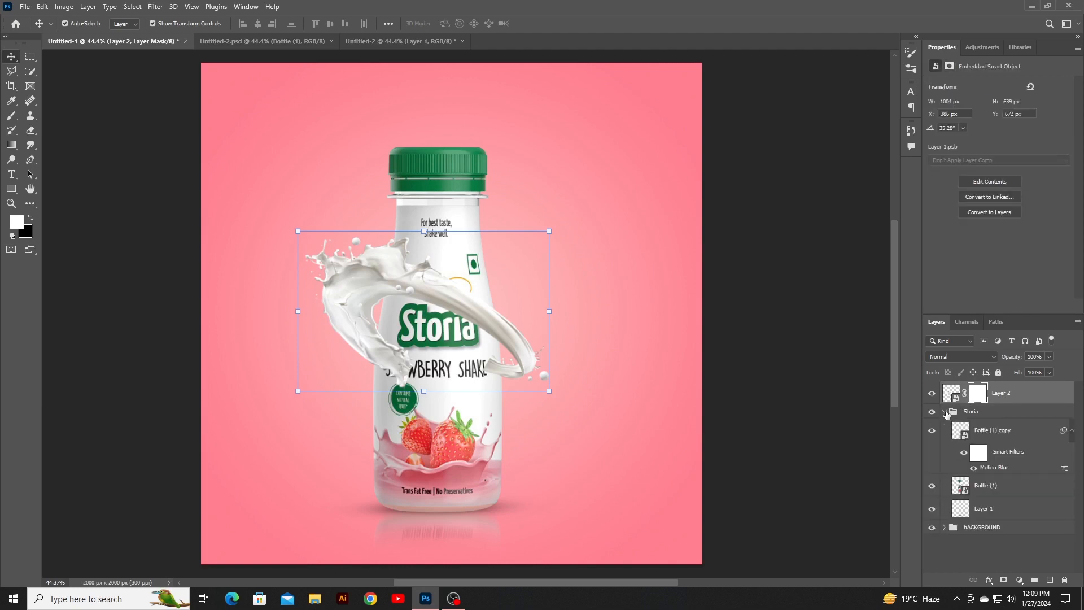
pyautogui.rightClick(961, 486)
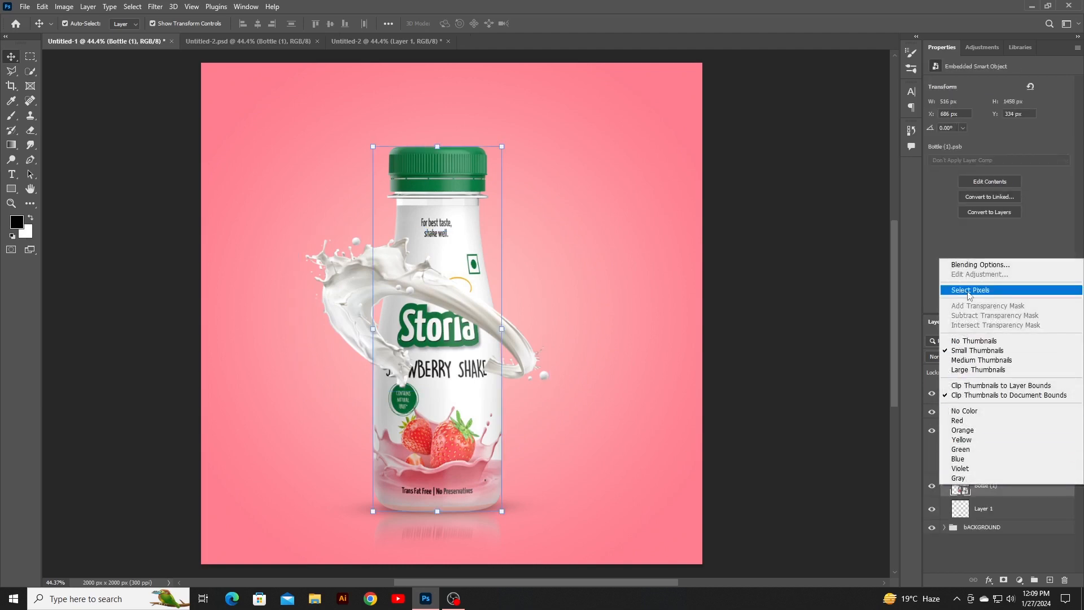
pyautogui.click(983, 294)
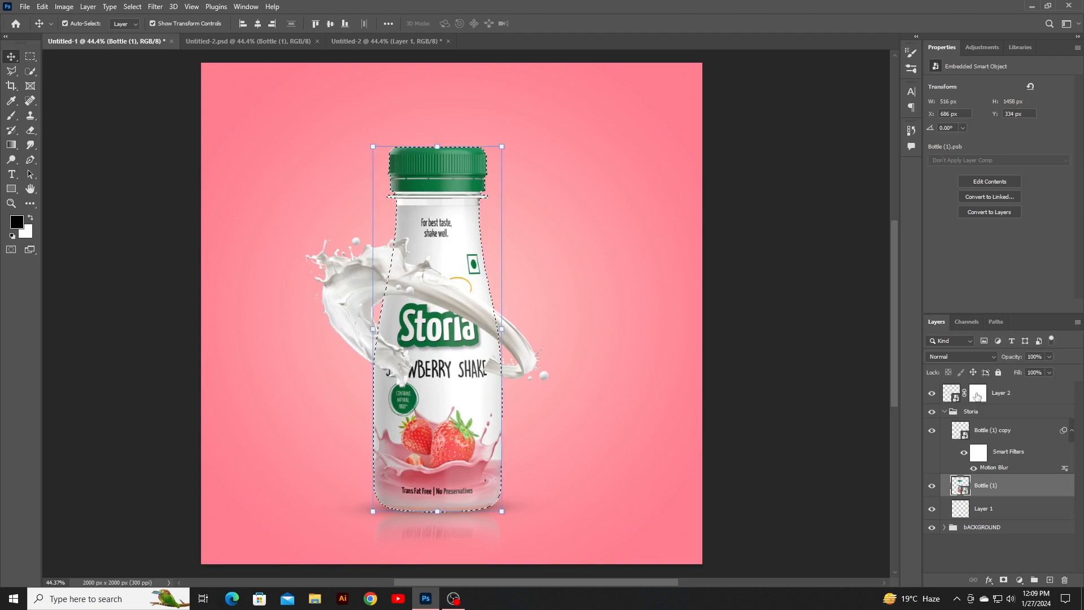
pyautogui.click(977, 395)
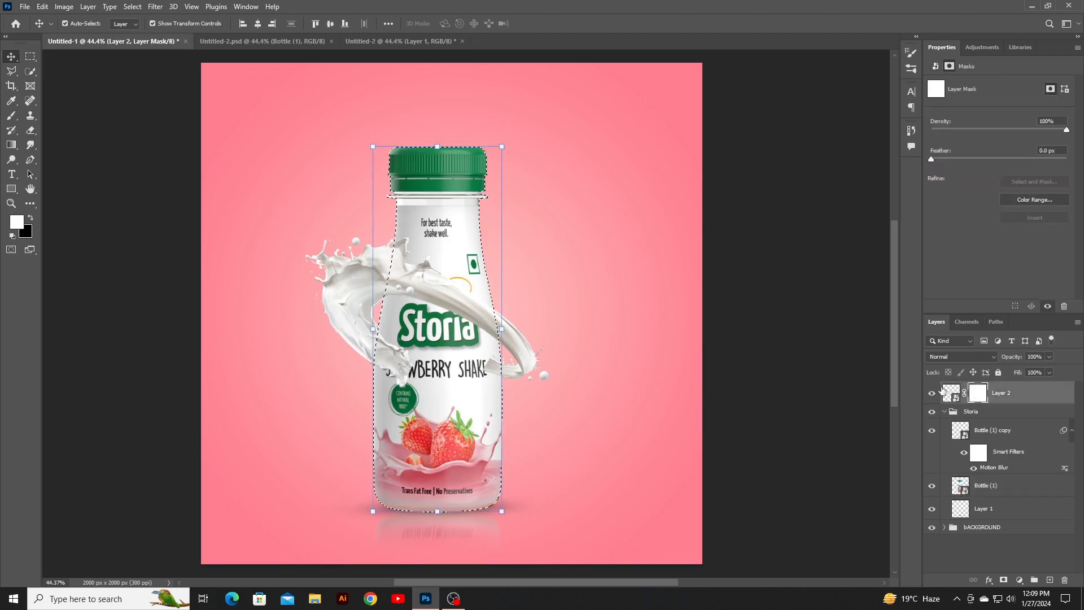
# - Set up the Brush tool with a hard round 600 px tip at 100% opacity for the splash mask
pyautogui.click(17, 117)
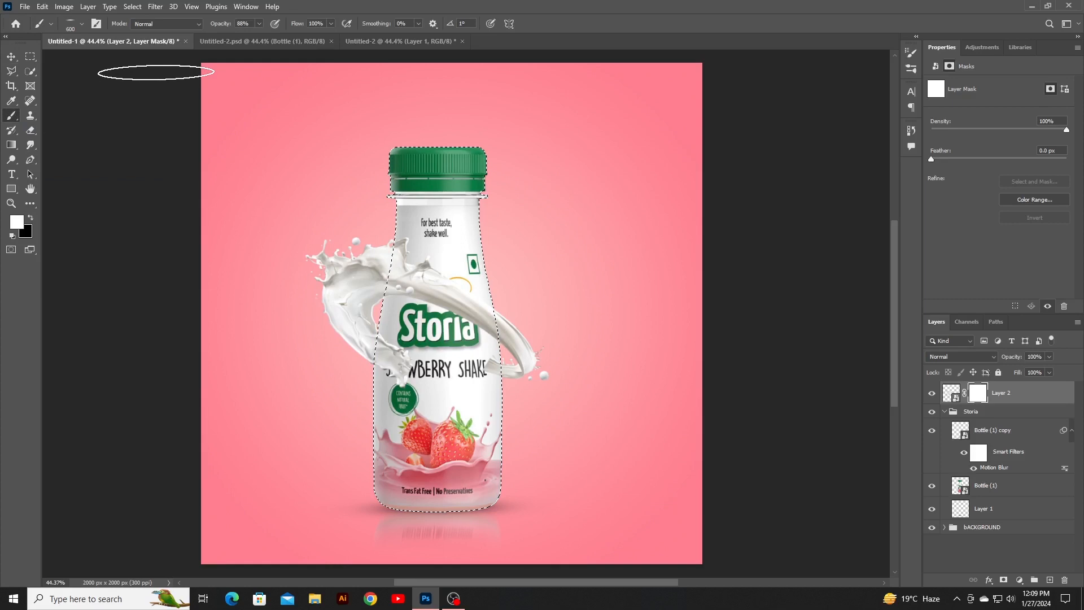
pyautogui.moveTo(218, 25); pyautogui.dragTo(229, 25)
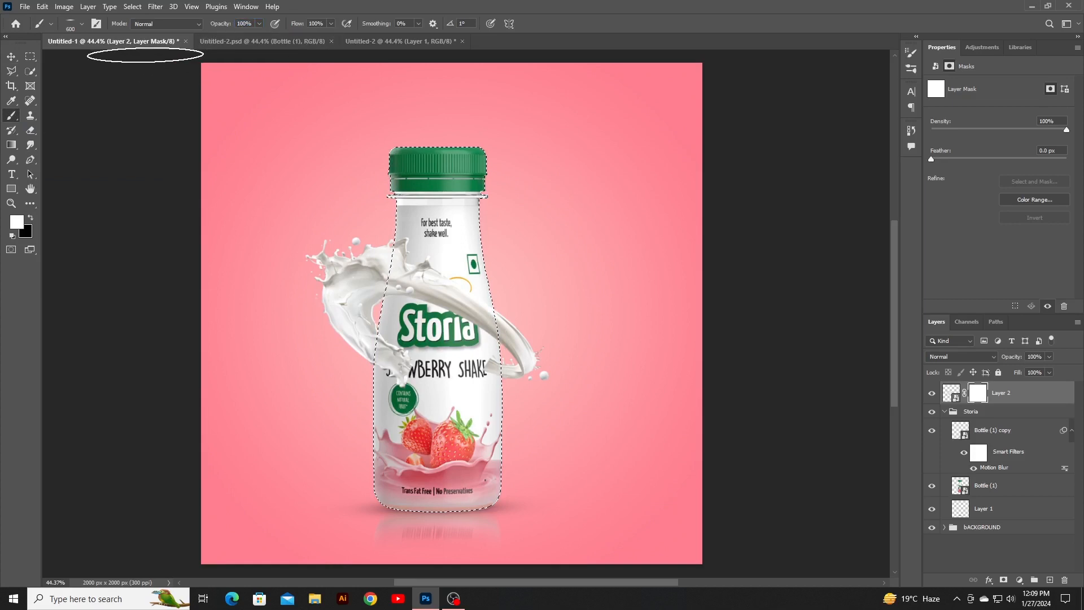
pyautogui.click(75, 25)
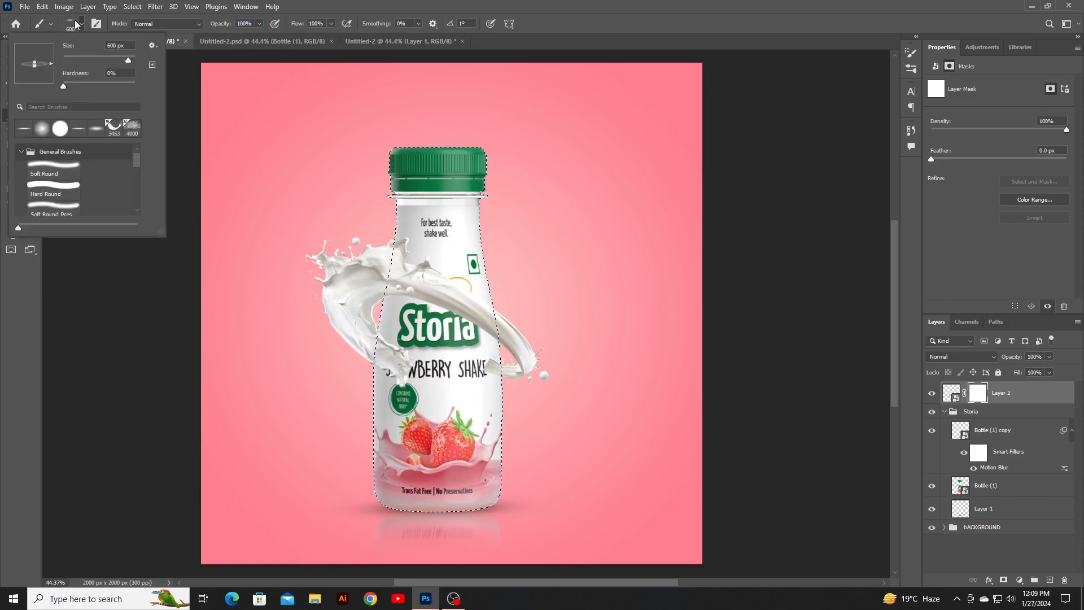
pyautogui.click(57, 129)
pyautogui.click(49, 278)
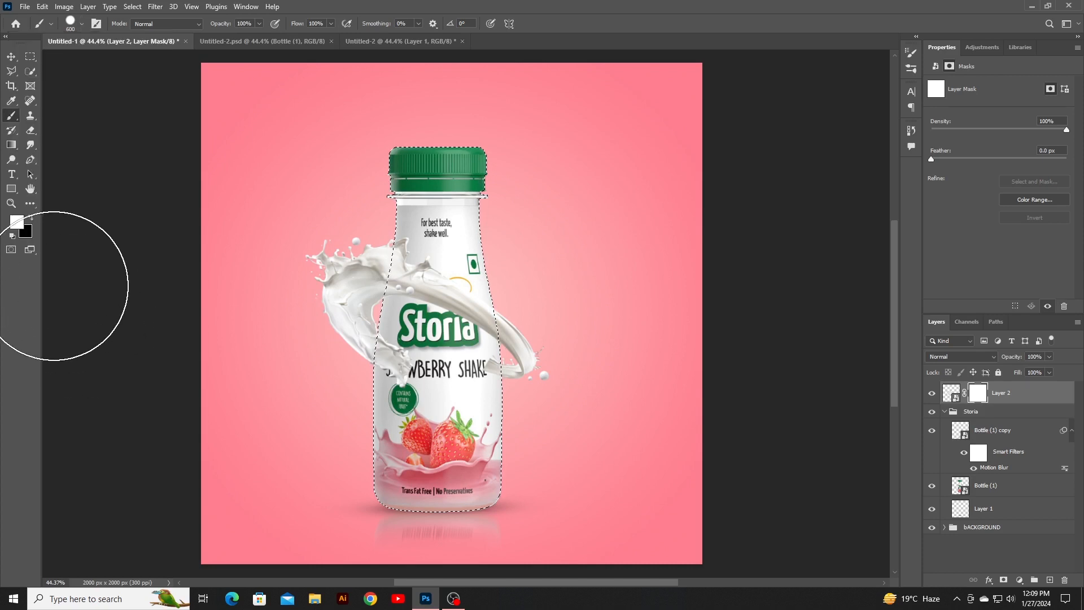
# - Paint black on the splash mask with a 100 px brush to hide the splash ends crossing the bottle's front, and clear the selection
pyautogui.click(31, 218)
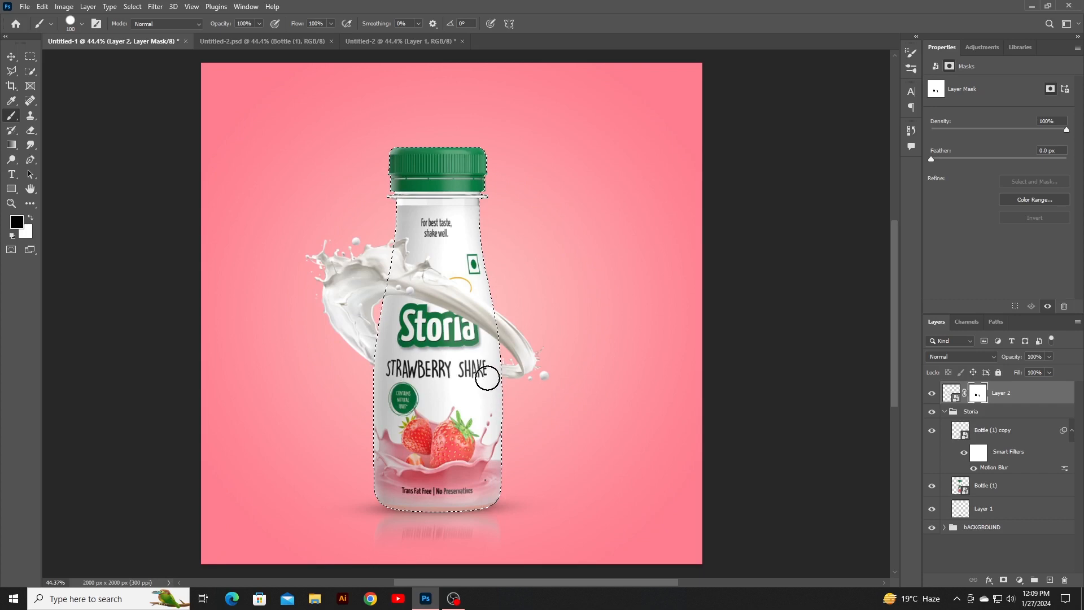
pyautogui.click(11, 56)
pyautogui.hotkey('ctrl', 'd')
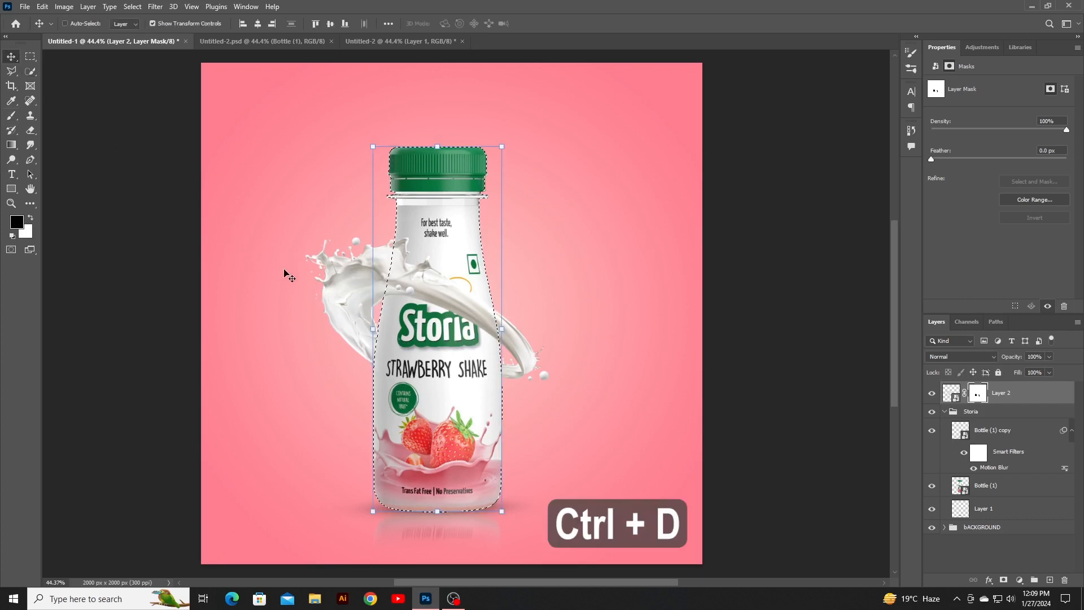
# - Add a new layer directly above the Bottle (1) layer and set the Brush tool to a soft round 100 px tip
pyautogui.click(984, 487)
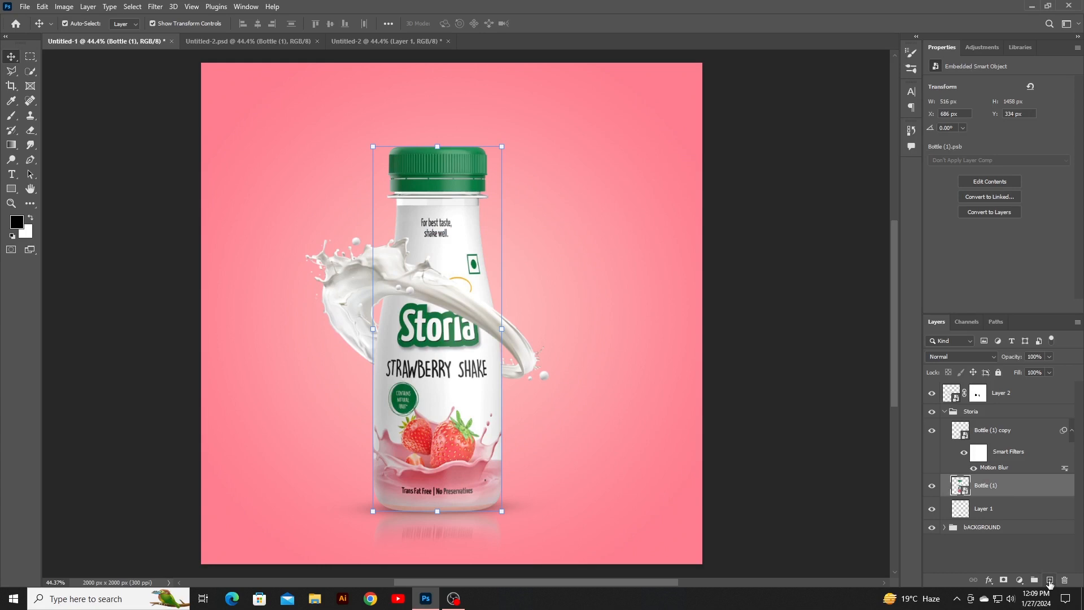
pyautogui.click(1049, 581)
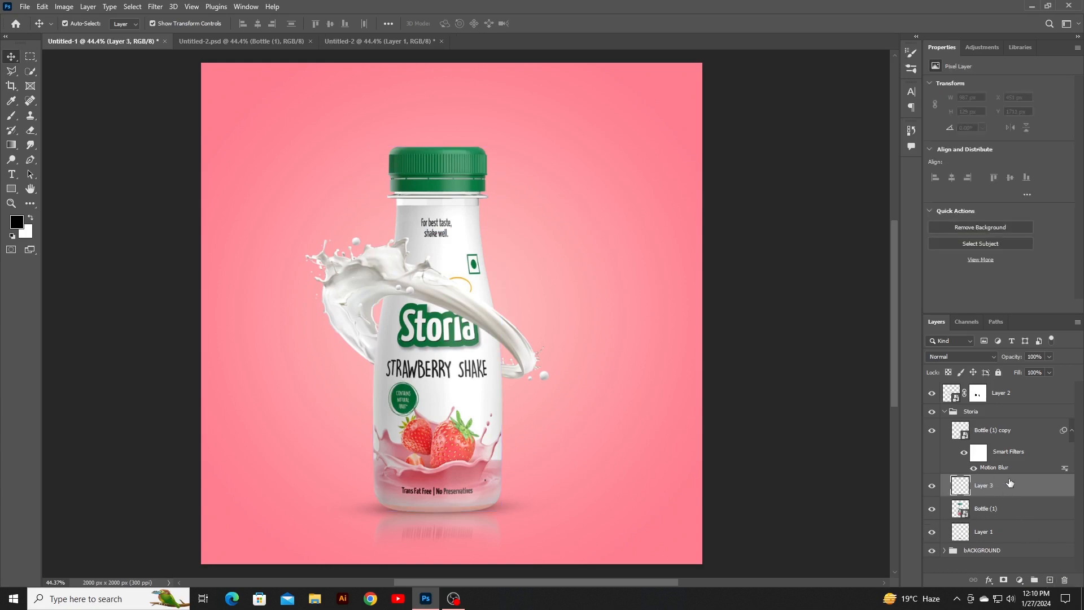
pyautogui.click(12, 116)
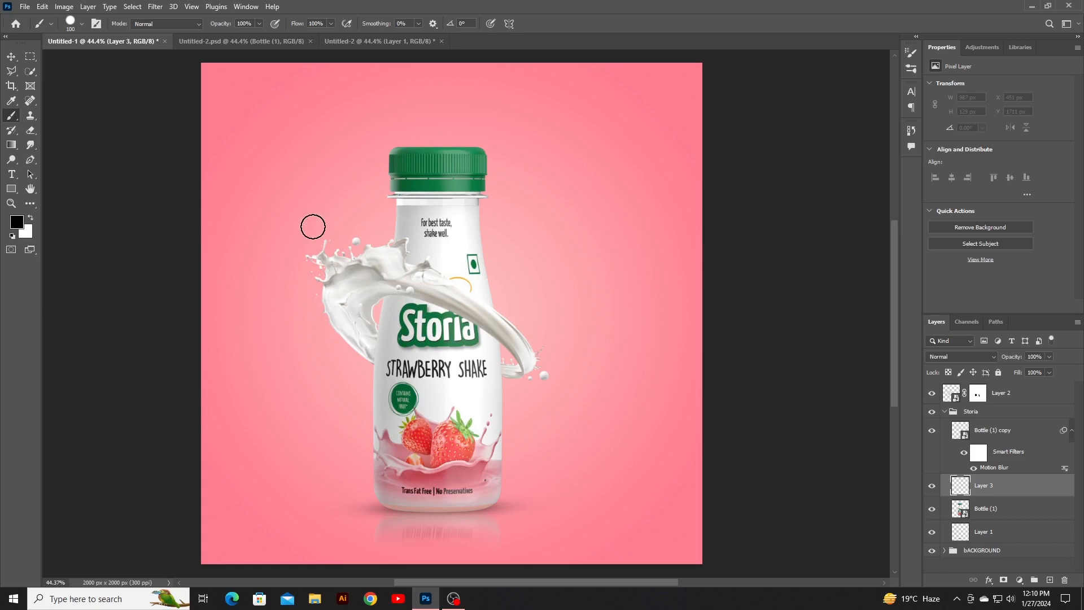
pyautogui.click(80, 25)
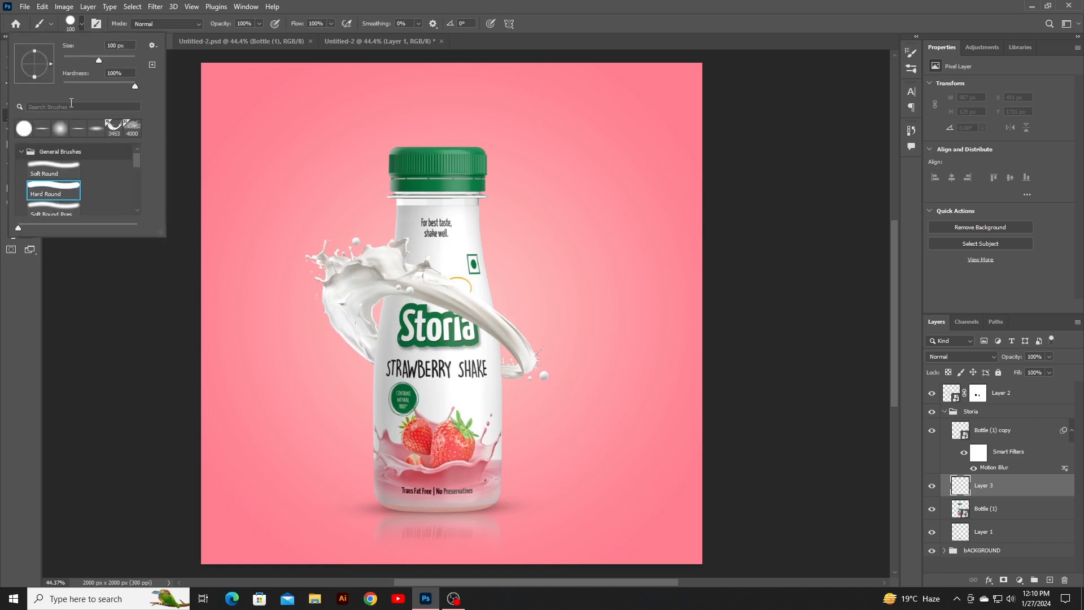
pyautogui.click(60, 128)
pyautogui.click(79, 314)
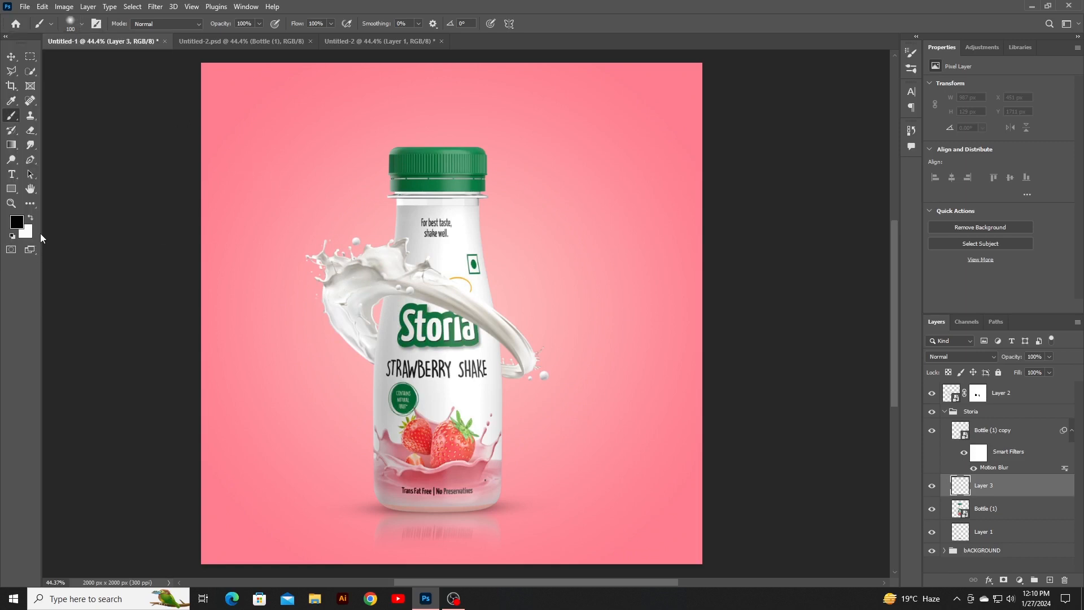
# - On the new layer, paint a black splash shadow at 15% brush opacity inside a selection of the bottle's pixels, and deselect
pyautogui.rightClick(962, 514)
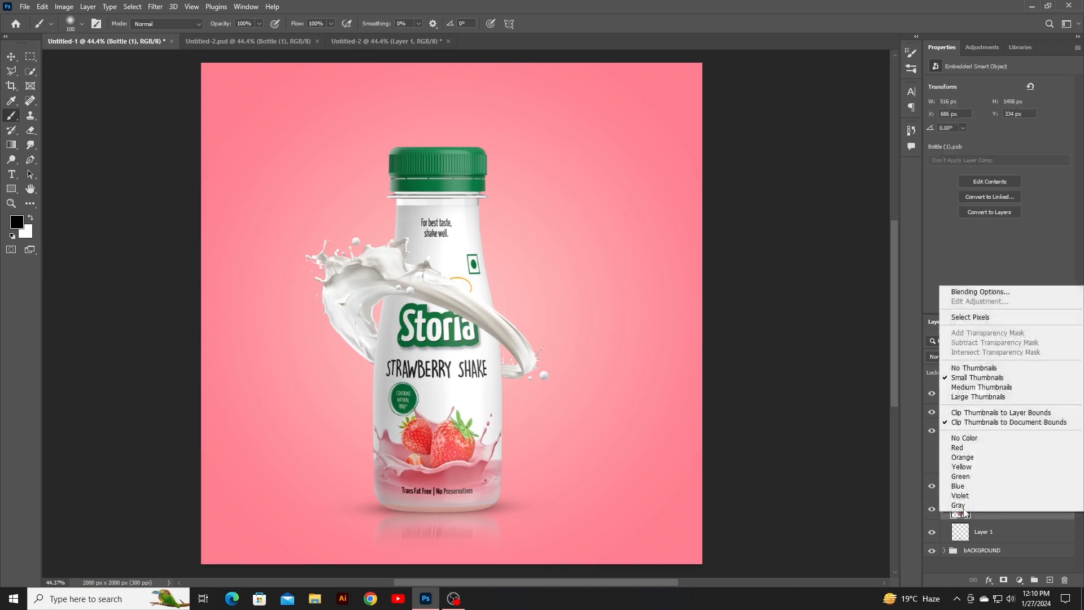
pyautogui.click(981, 317)
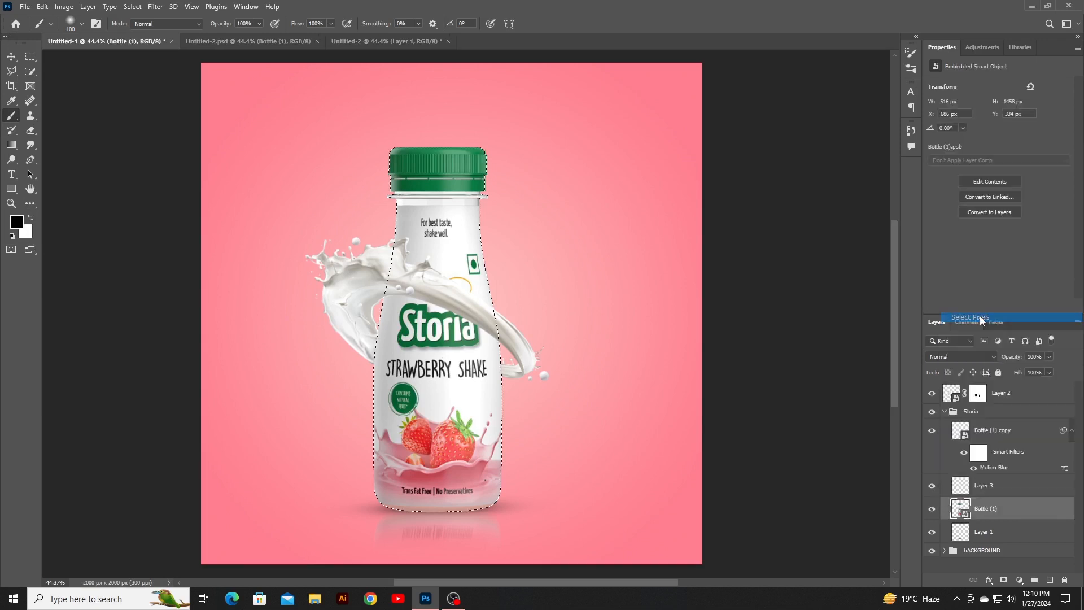
pyautogui.hotkey('ctrl', 'shift', 'alt', 'n')
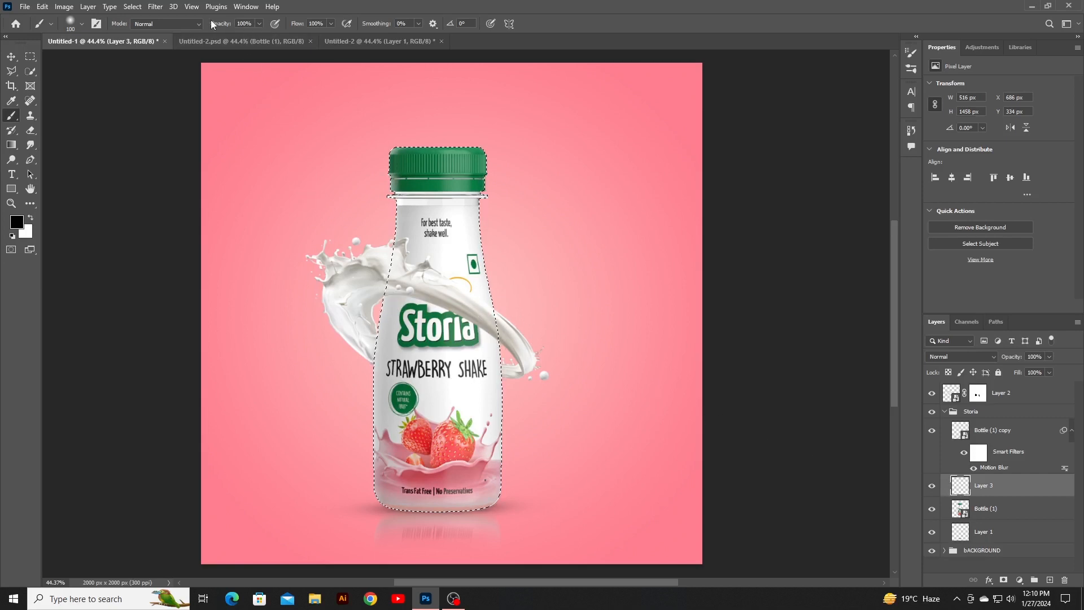
pyautogui.moveTo(220, 24); pyautogui.dragTo(168, 30)
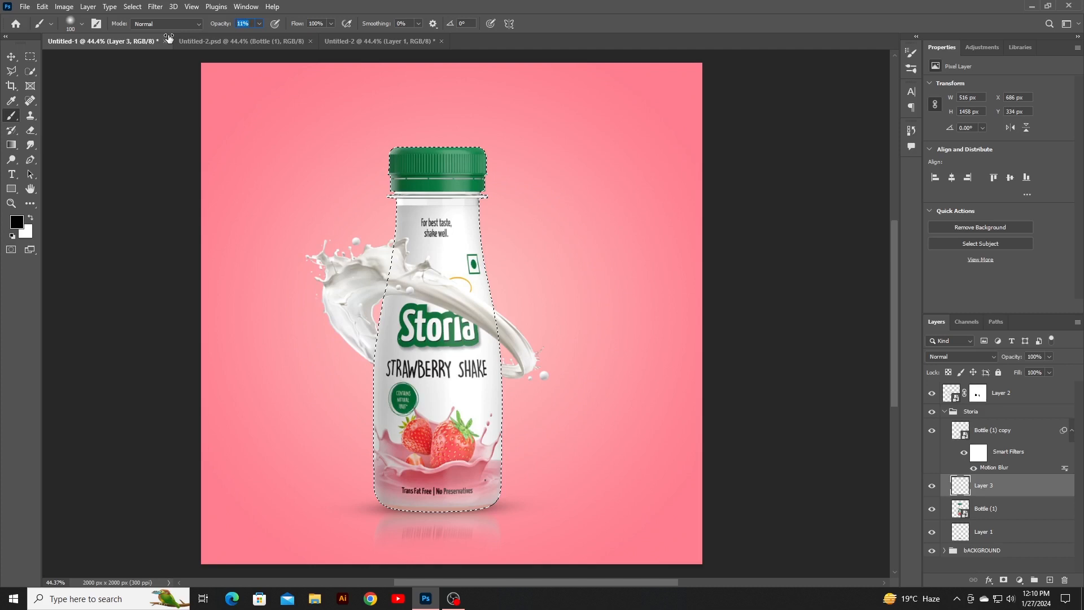
pyautogui.moveTo(171, 40); pyautogui.dragTo(171, 39)
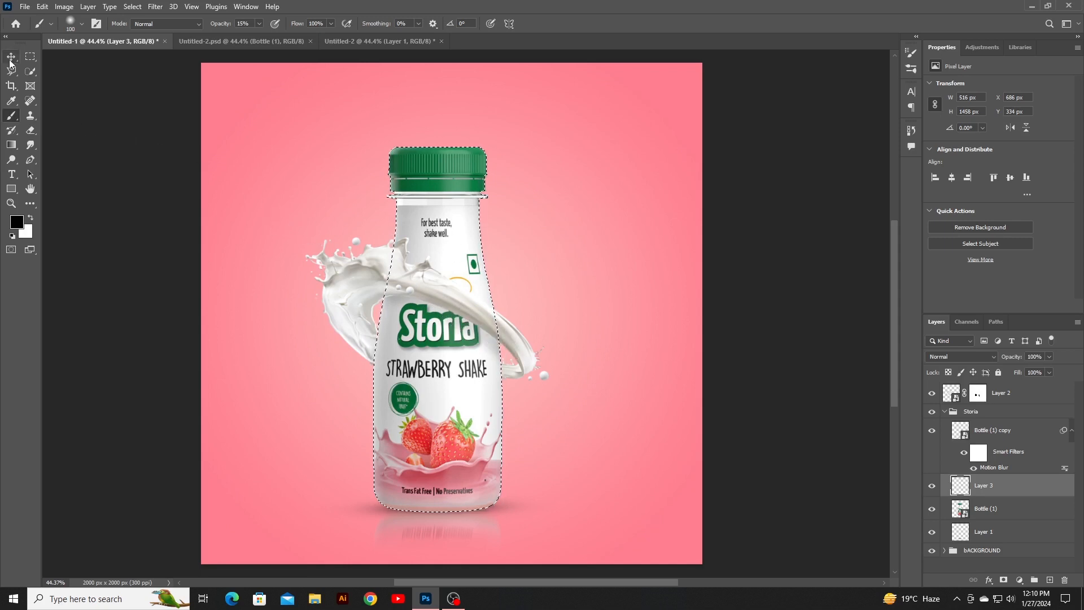
pyautogui.press('v')
pyautogui.press('ctrl')
pyautogui.hotkey('ctrl', 'd')
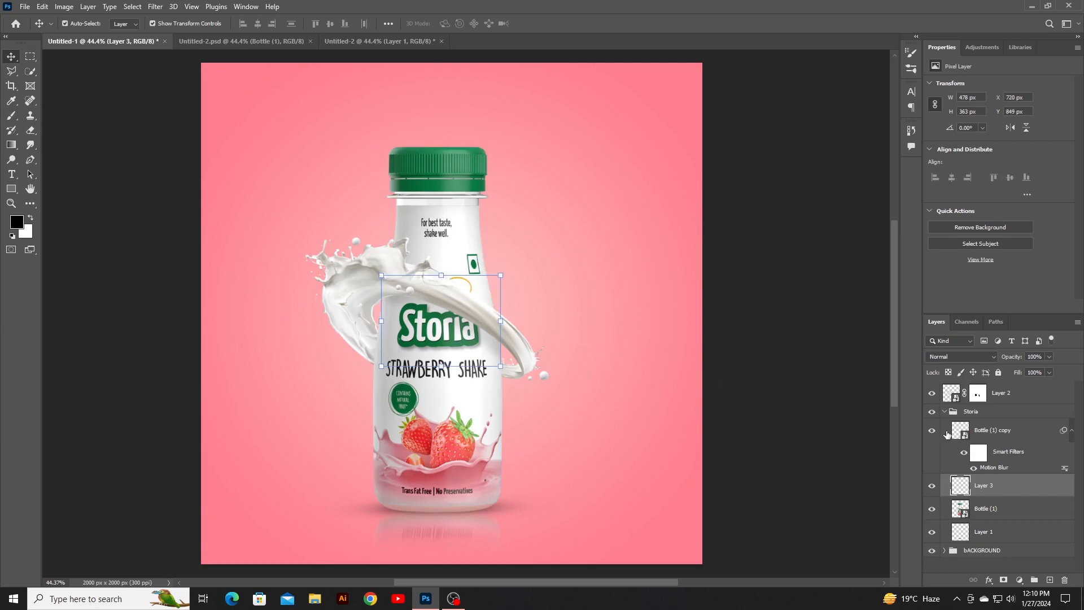
# - Collapse the Storia group and convert the masked milk splash layer into a smart object
pyautogui.click(947, 413)
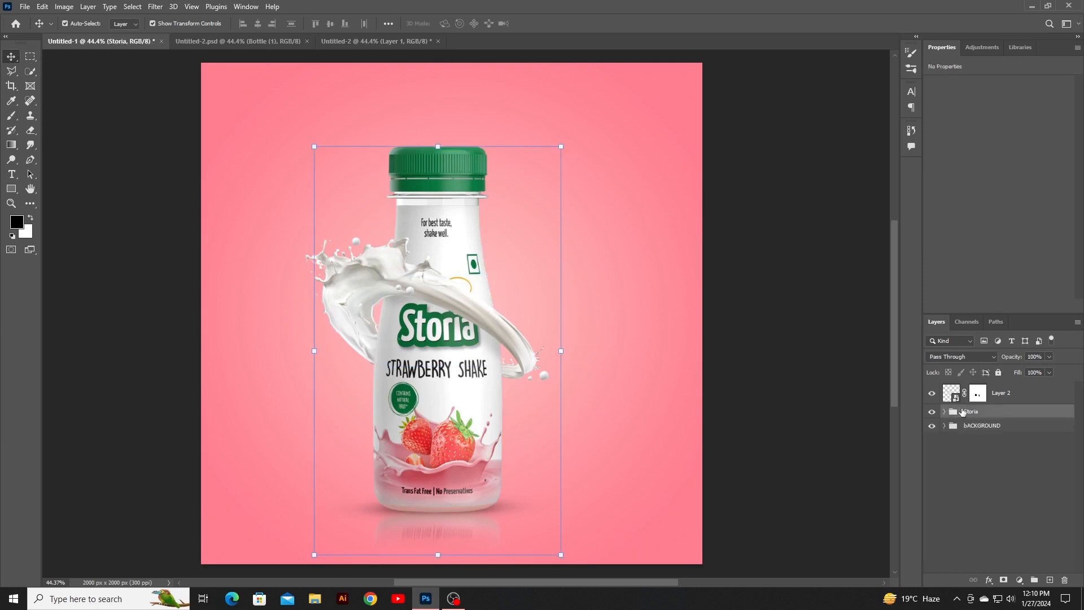
pyautogui.click(1008, 398)
pyautogui.rightClick(1008, 398)
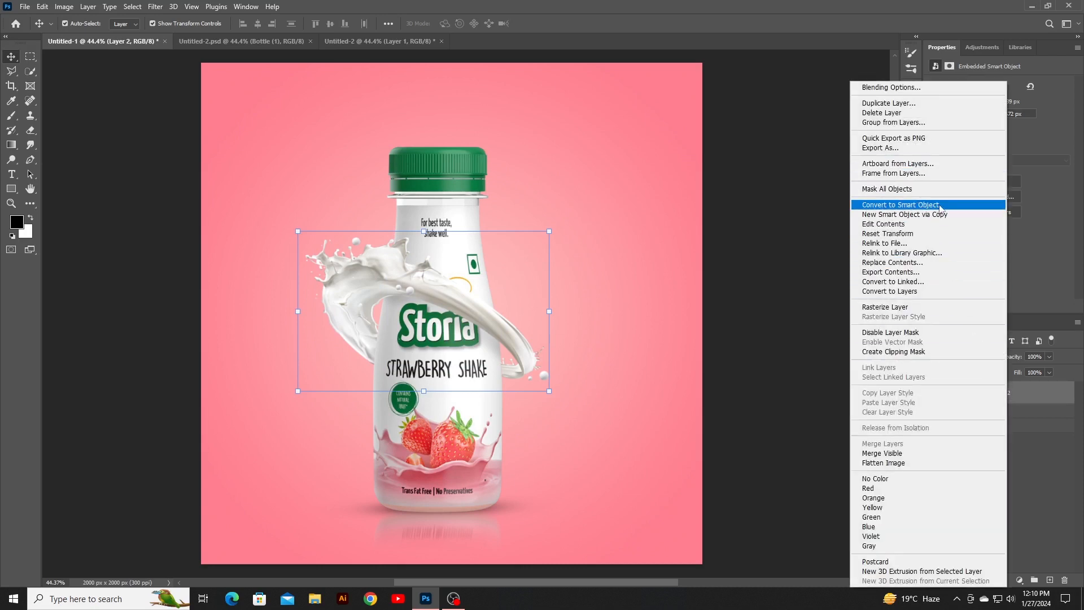
pyautogui.click(916, 208)
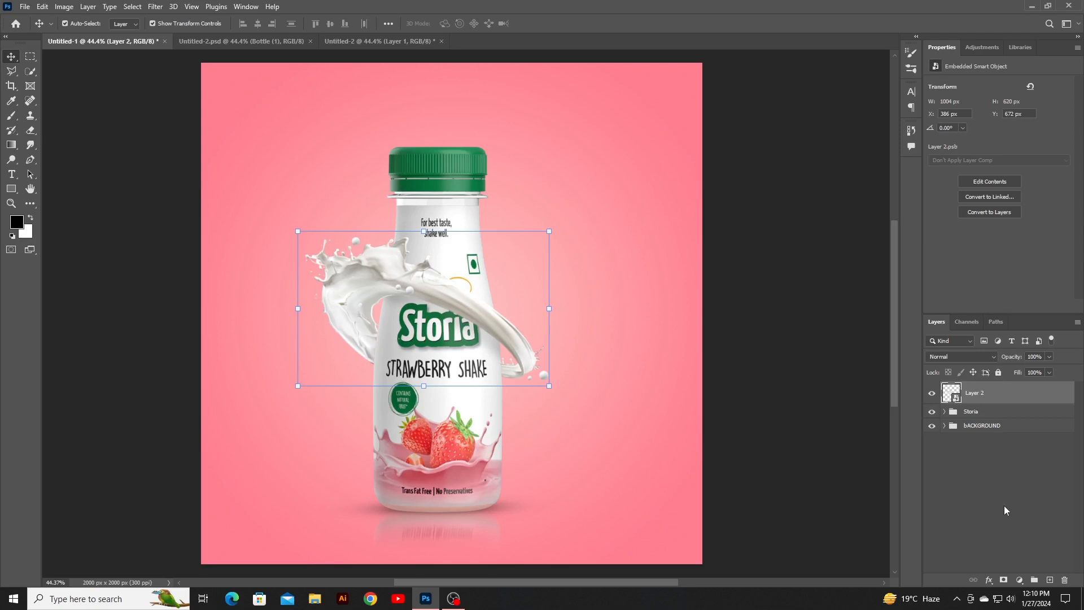
# - Add a layer above the milk splash and shade it in soft black at 15% opacity within the splash's pixel selection, and deselect
pyautogui.click(1049, 580)
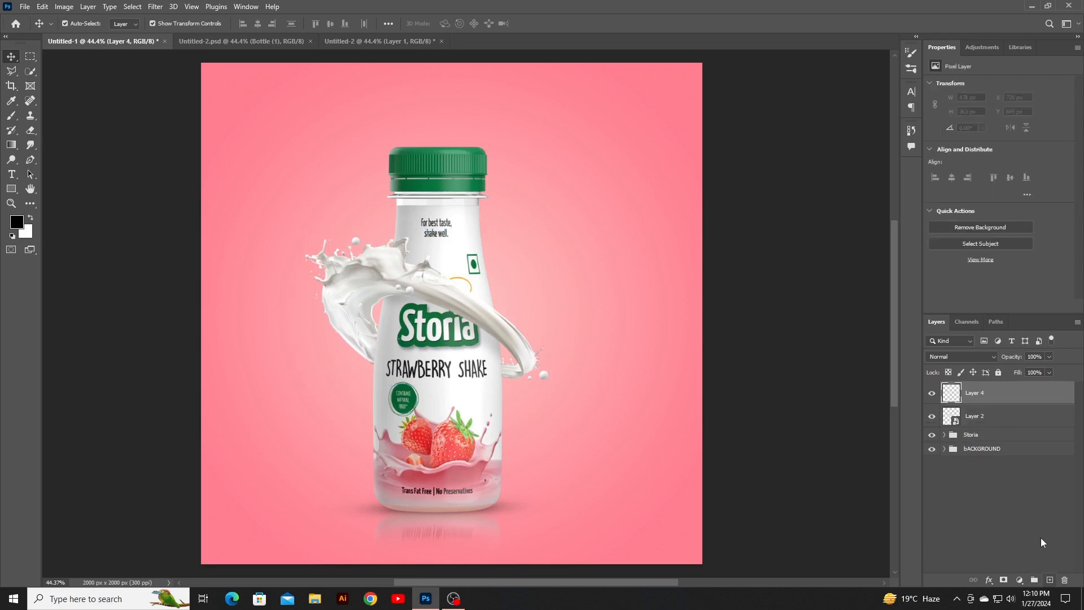
pyautogui.rightClick(950, 423)
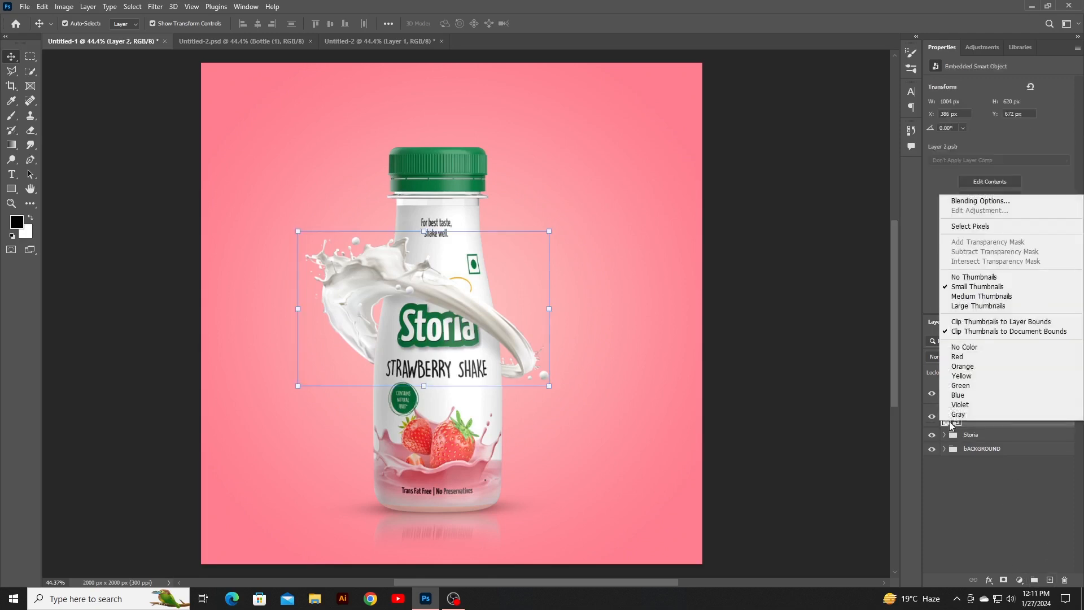
pyautogui.click(991, 226)
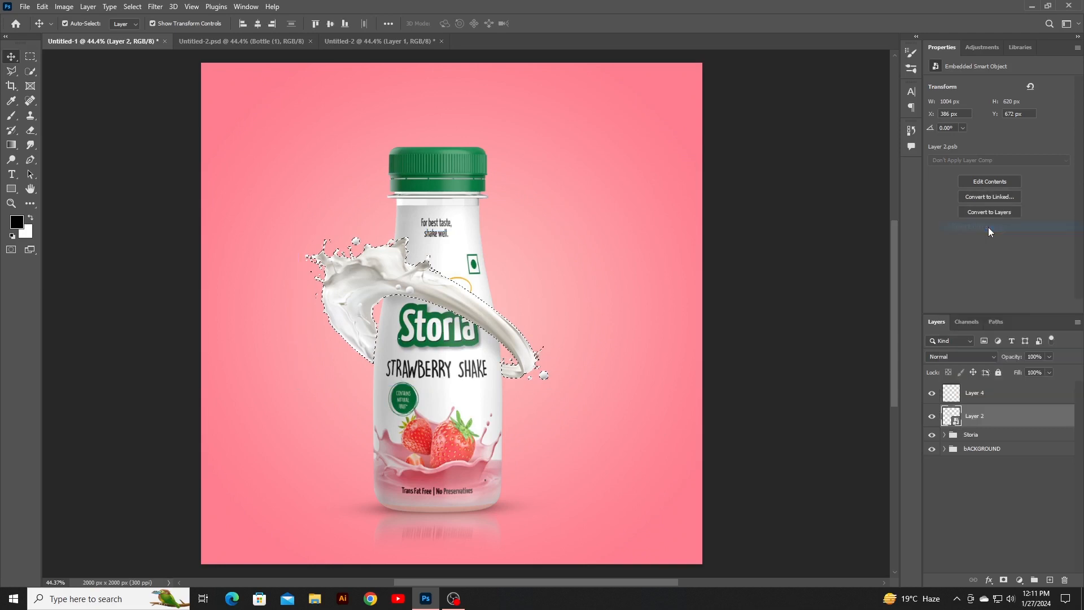
pyautogui.click(975, 397)
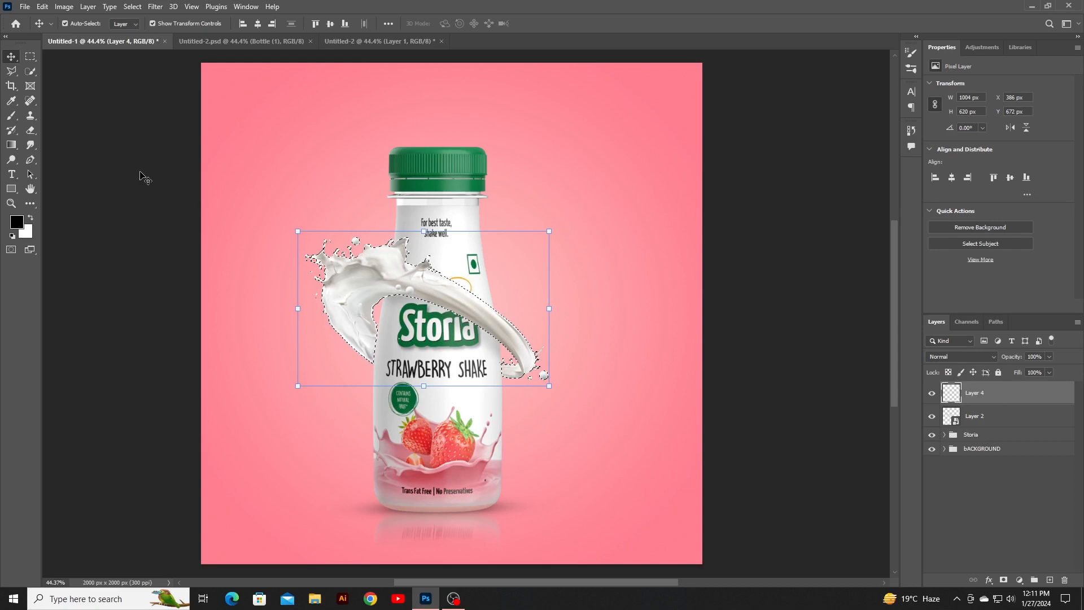
pyautogui.click(11, 115)
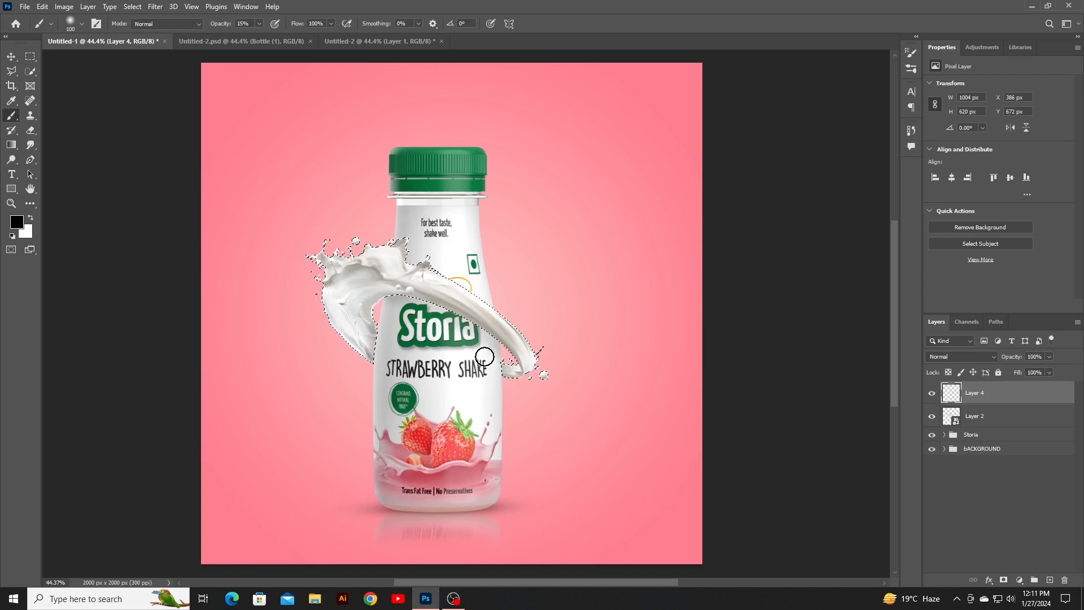
pyautogui.hotkey('ctrl', 'd')
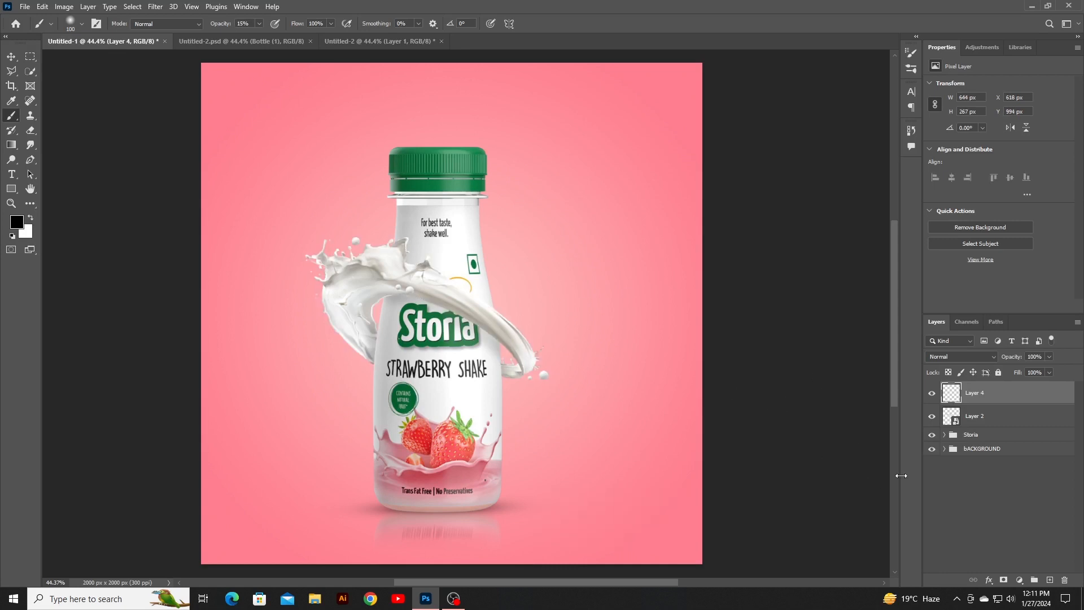
# - Group the shading layer with the milk splash layer and convert the group into a smart object
pyautogui.keyDown('ctrl'); pyautogui.click(996, 416); pyautogui.keyUp('ctrl')
pyautogui.hotkey('ctrl', 'g')
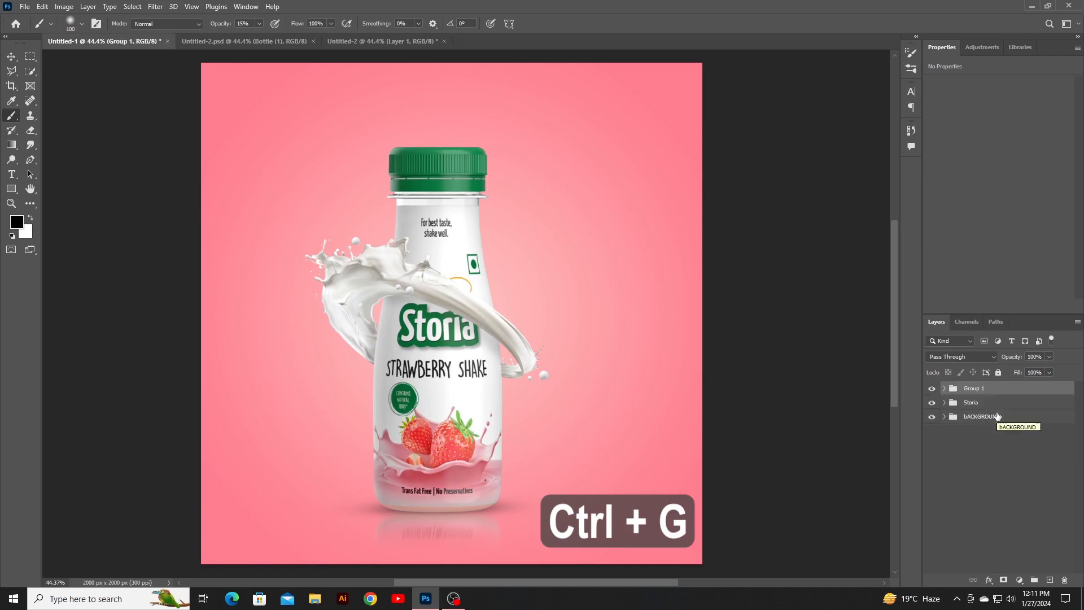
pyautogui.rightClick(990, 387)
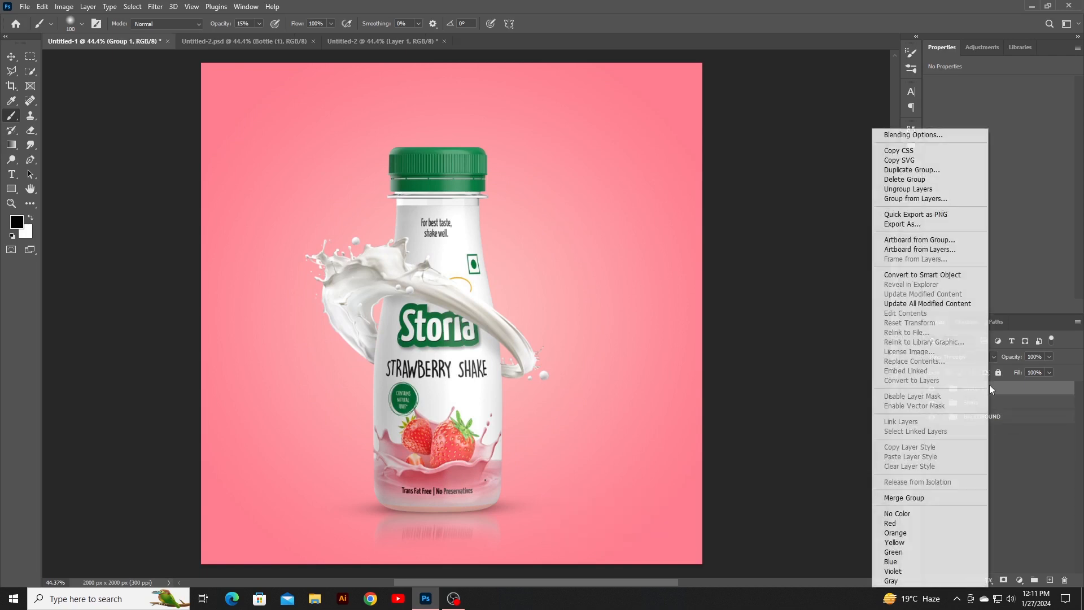
pyautogui.click(959, 275)
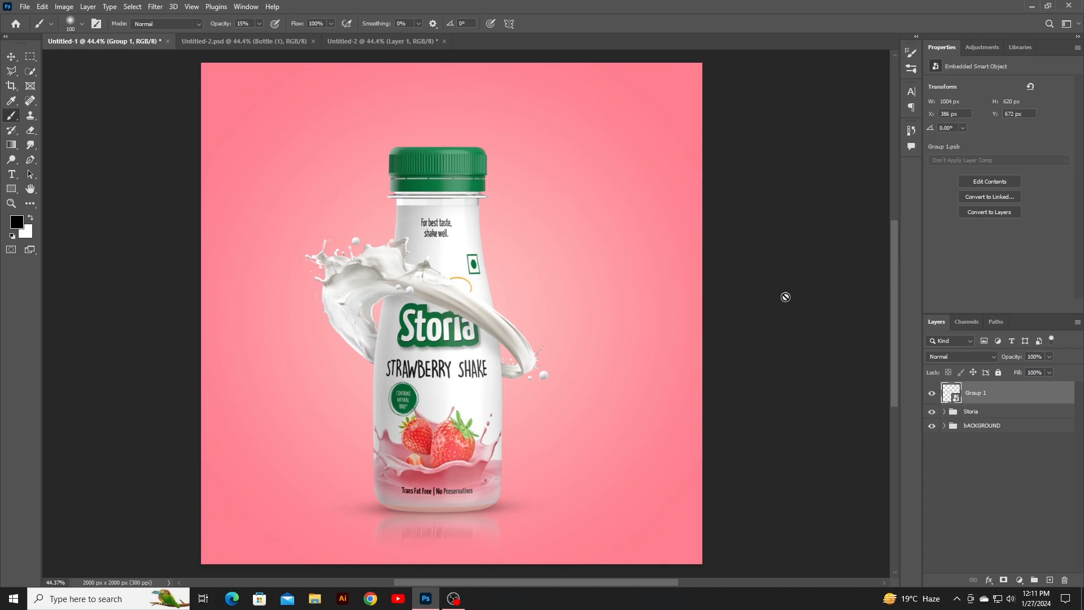
# - Copy the small milk splash with scattered droplets from Untitled-2 into Untitled-1, beside the bottle's neck
pyautogui.click(335, 42)
pyautogui.press('v')
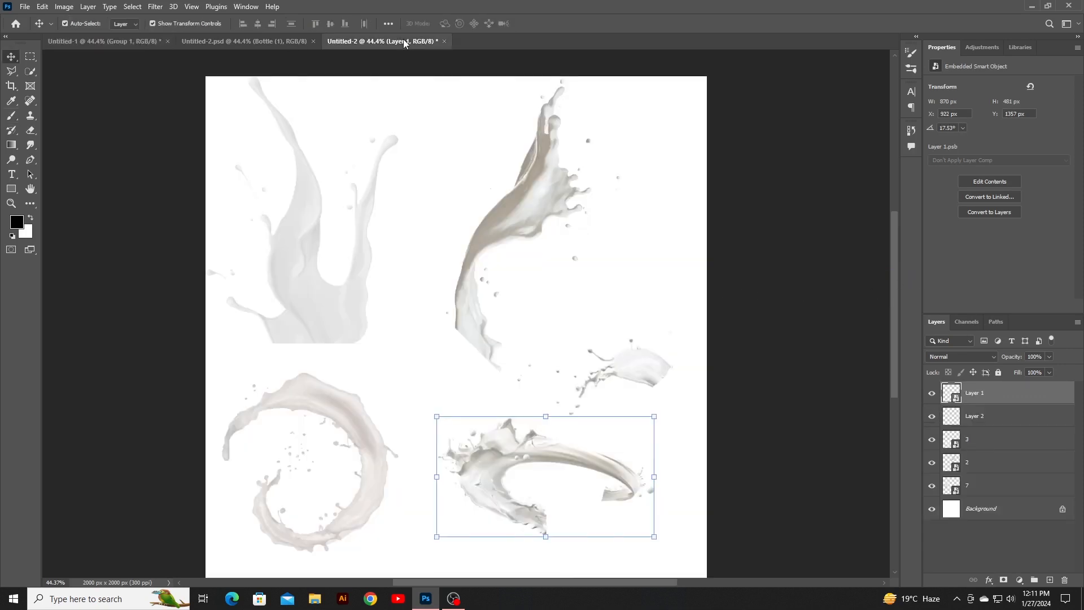
pyautogui.moveTo(602, 370); pyautogui.dragTo(327, 260)
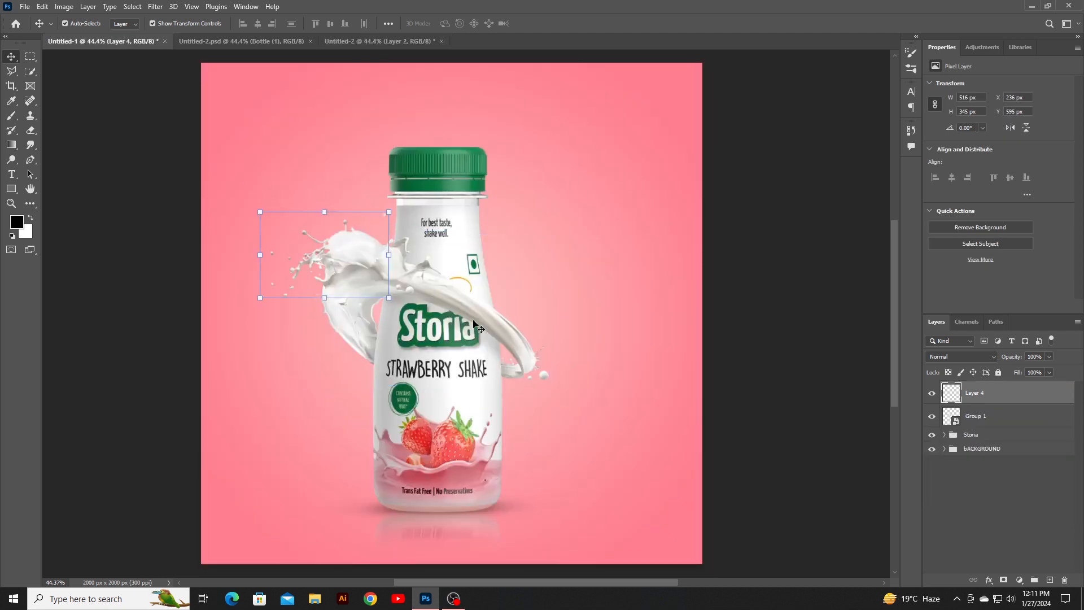
# - Move the small splash up beside the cap, rotate it about 24.86°, and place its layer below the Storia group
pyautogui.scroll(1, 475, 326)
pyautogui.moveTo(370, 180); pyautogui.dragTo(367, 156)
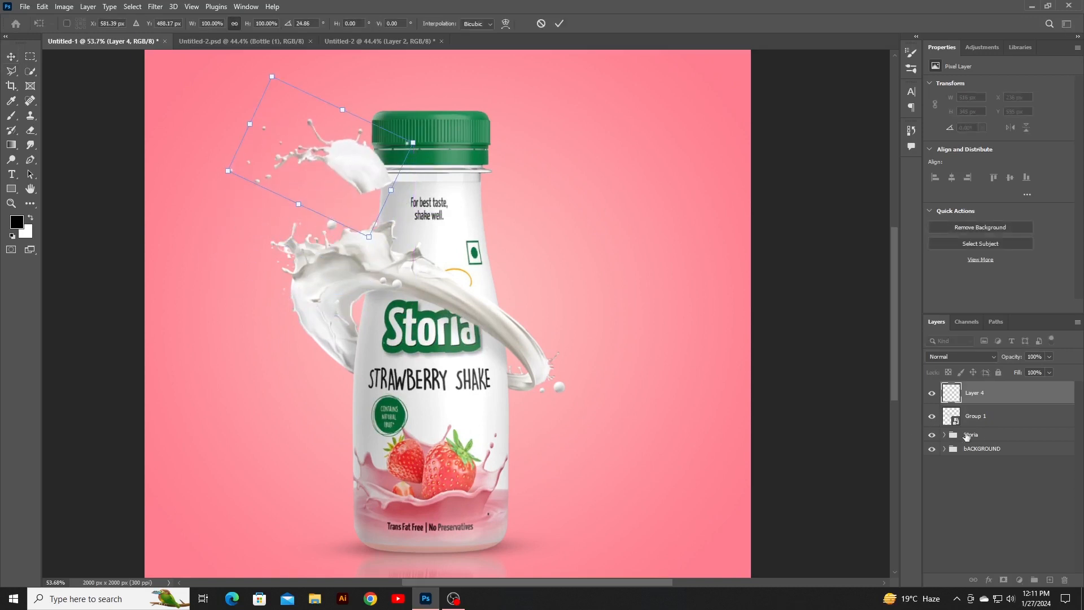
pyautogui.press('Return')
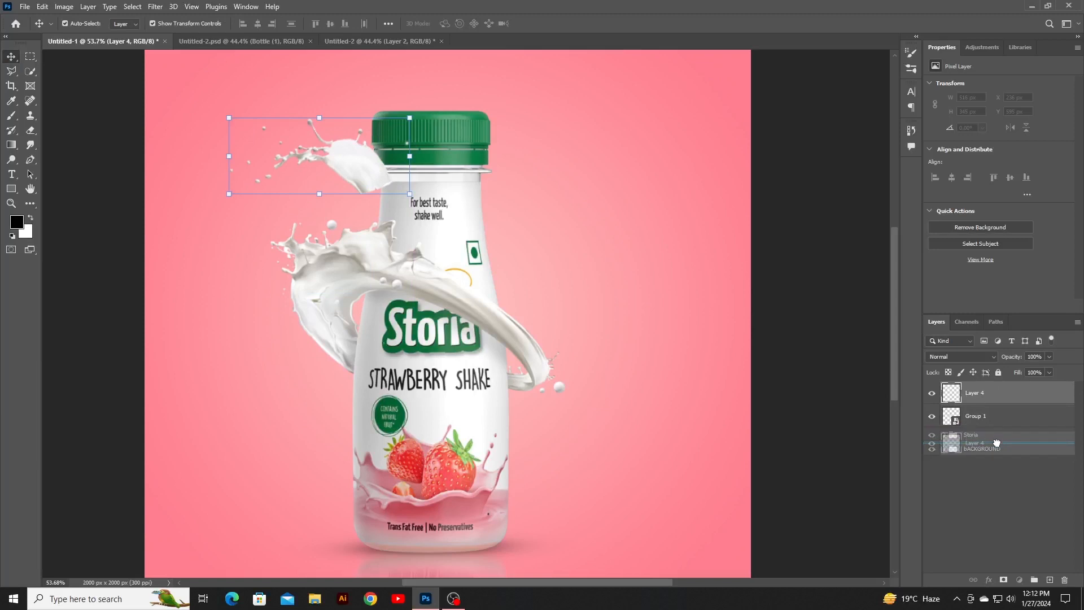
pyautogui.moveTo(996, 442); pyautogui.dragTo(996, 444)
# - Scale the small splash to about 115.08%, rotate it about -5°, and tuck its thick end behind the bottle cap
pyautogui.moveTo(411, 188); pyautogui.dragTo(446, 210)
pyautogui.moveTo(372, 175); pyautogui.dragTo(380, 153)
pyautogui.moveTo(453, 182); pyautogui.dragTo(447, 147)
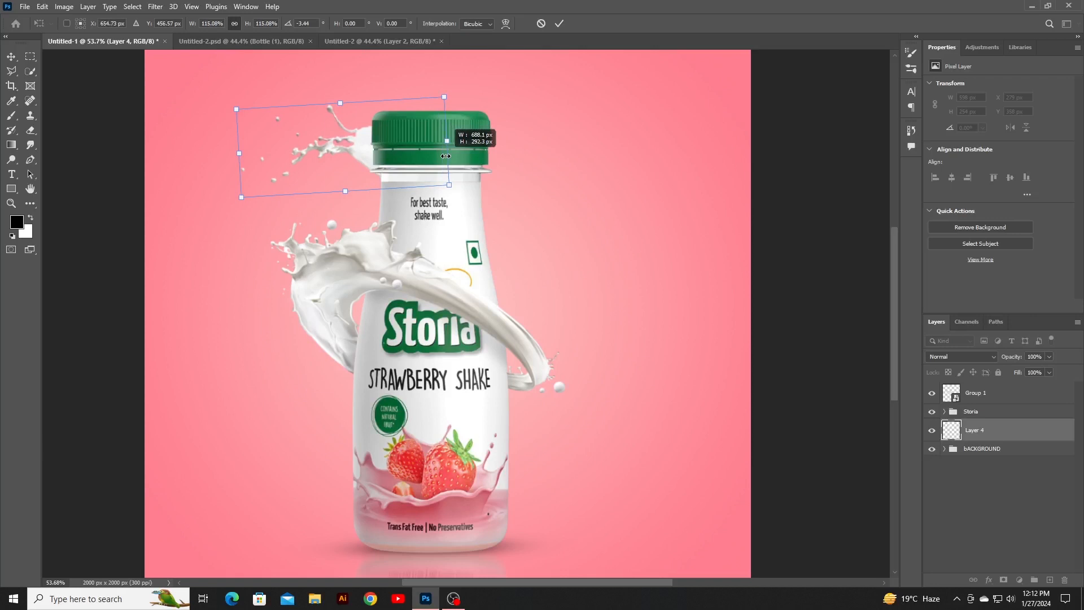
pyautogui.moveTo(366, 148)
pyautogui.mouseDown()
pyautogui.moveTo(352, 144)
pyautogui.moveTo(362, 143)
pyautogui.mouseUp()
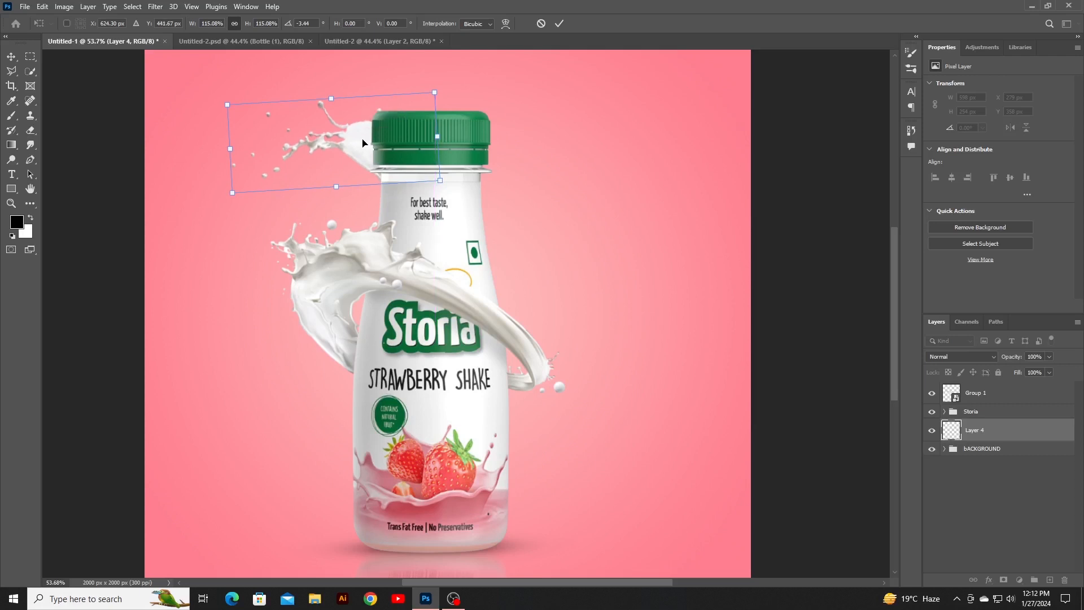
pyautogui.moveTo(461, 191); pyautogui.dragTo(462, 189)
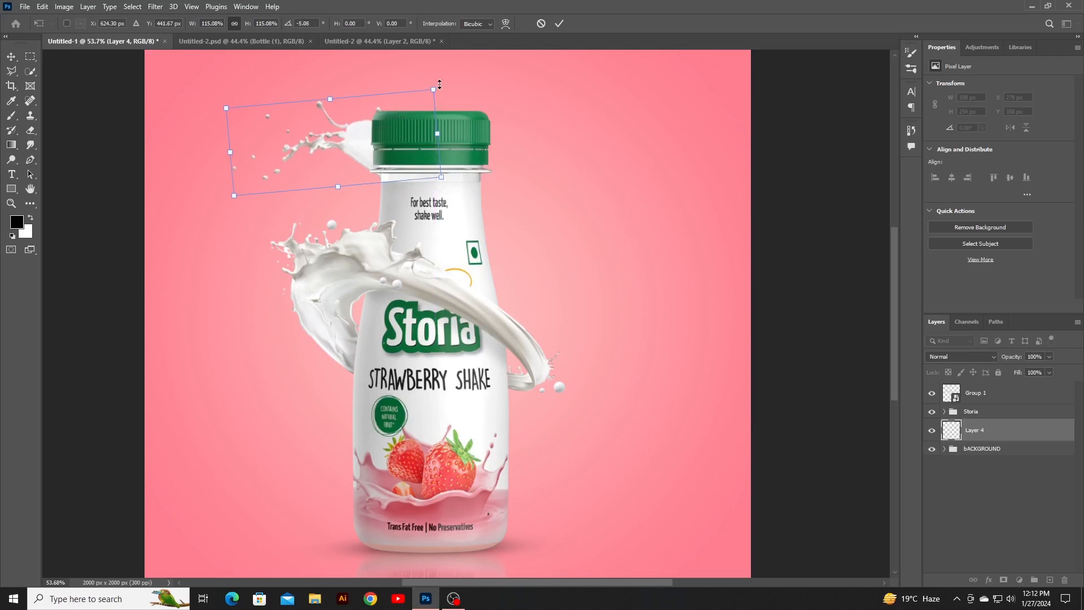
pyautogui.click(559, 22)
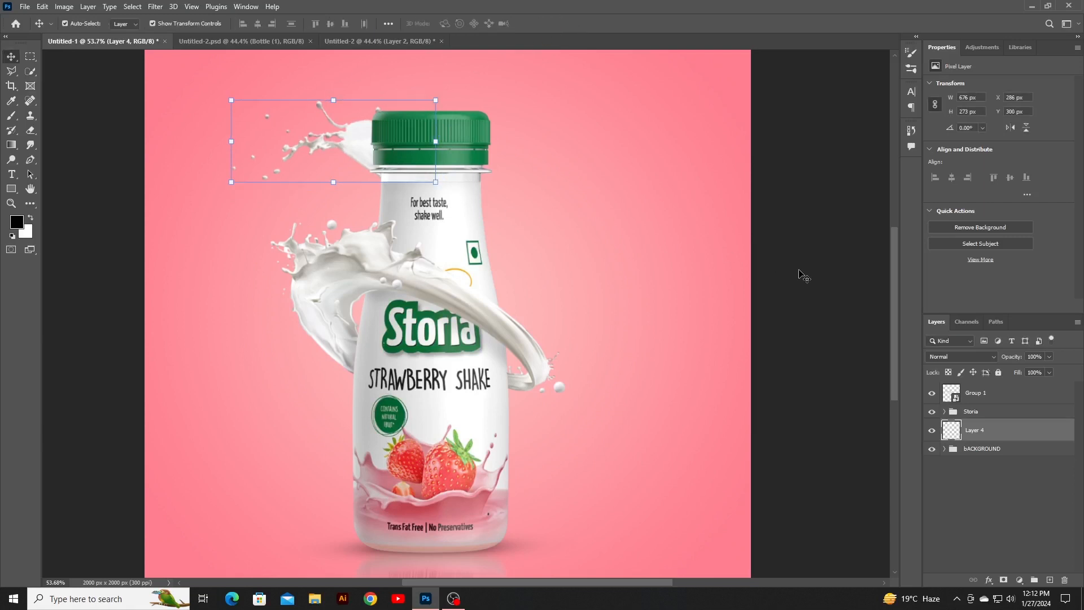
# - Add a new layer above the small splash, load the splash's pixels as a selection for Brush shading, and deselect when done
pyautogui.click(1048, 579)
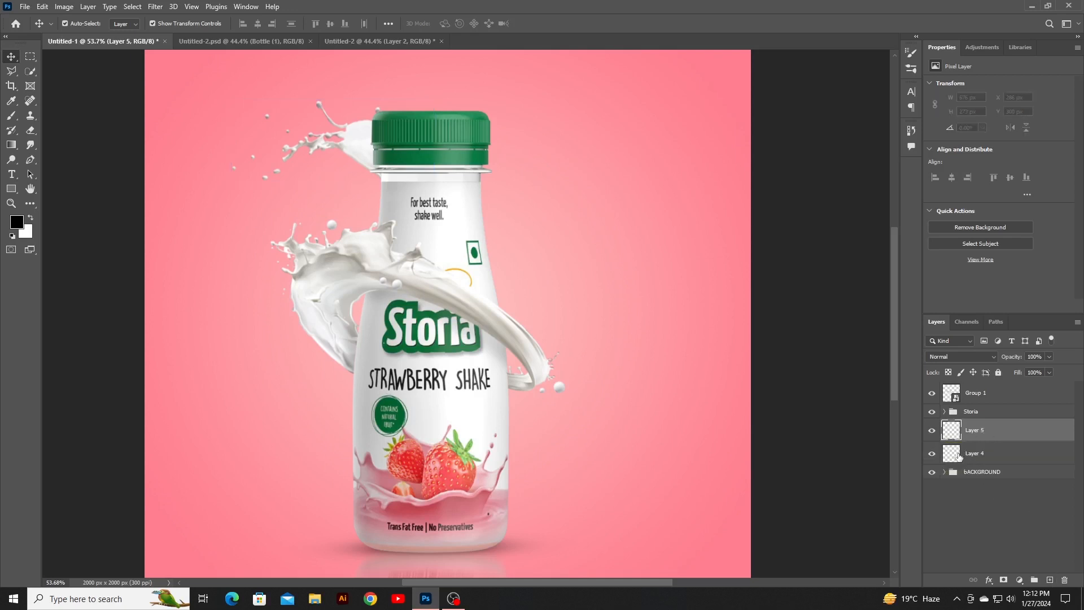
pyautogui.rightClick(952, 456)
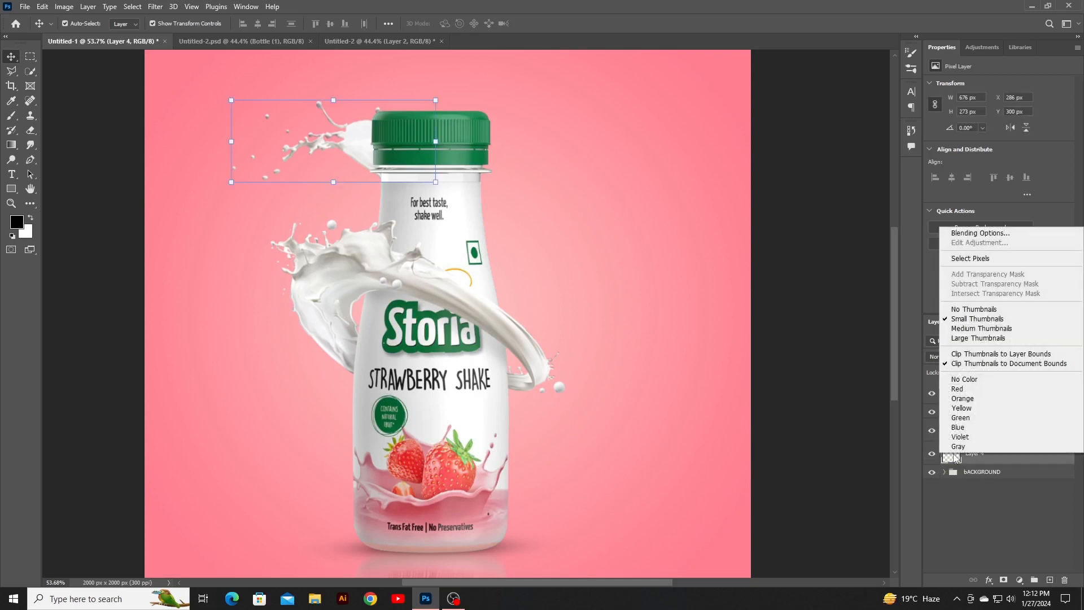
pyautogui.click(979, 259)
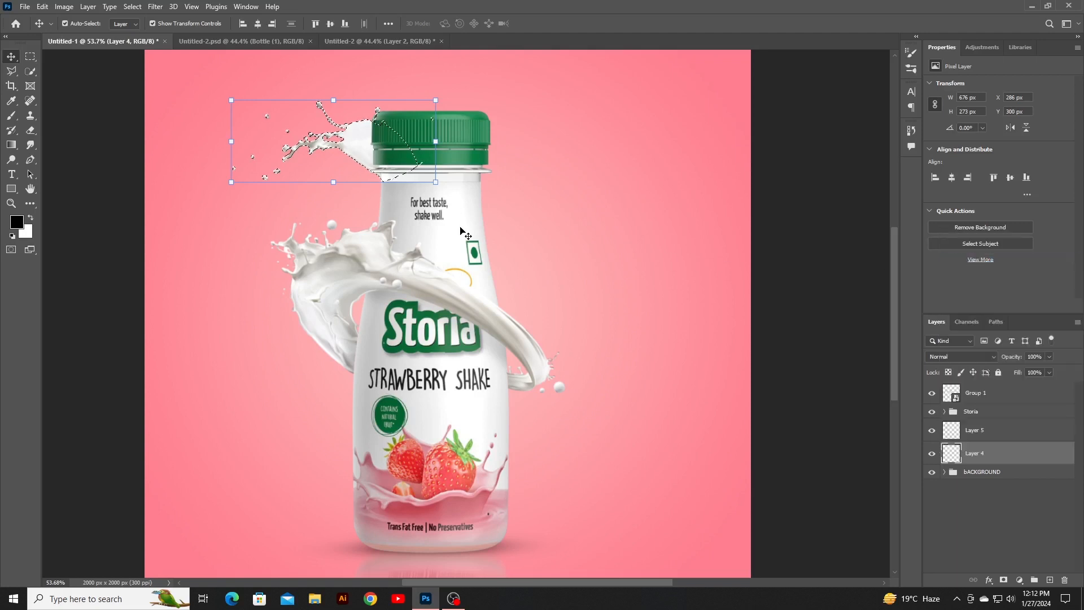
pyautogui.click(11, 115)
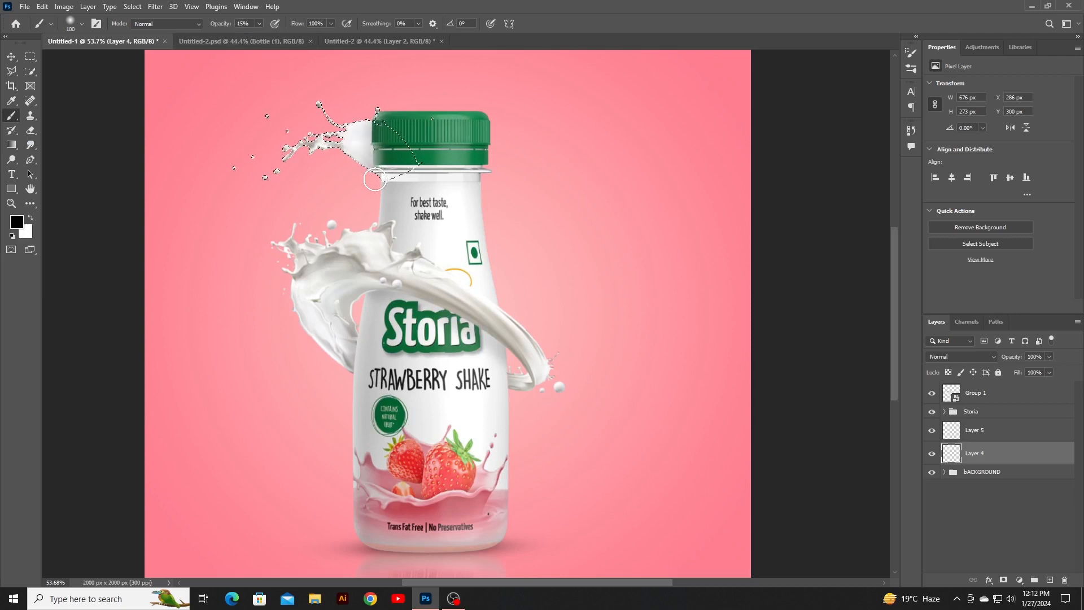
pyautogui.hotkey('ctrl', 'd')
# - Group the new layer with the small splash layer and convert the group into a smart object
pyautogui.keyDown('ctrl'); pyautogui.click(980, 433); pyautogui.keyUp('ctrl')
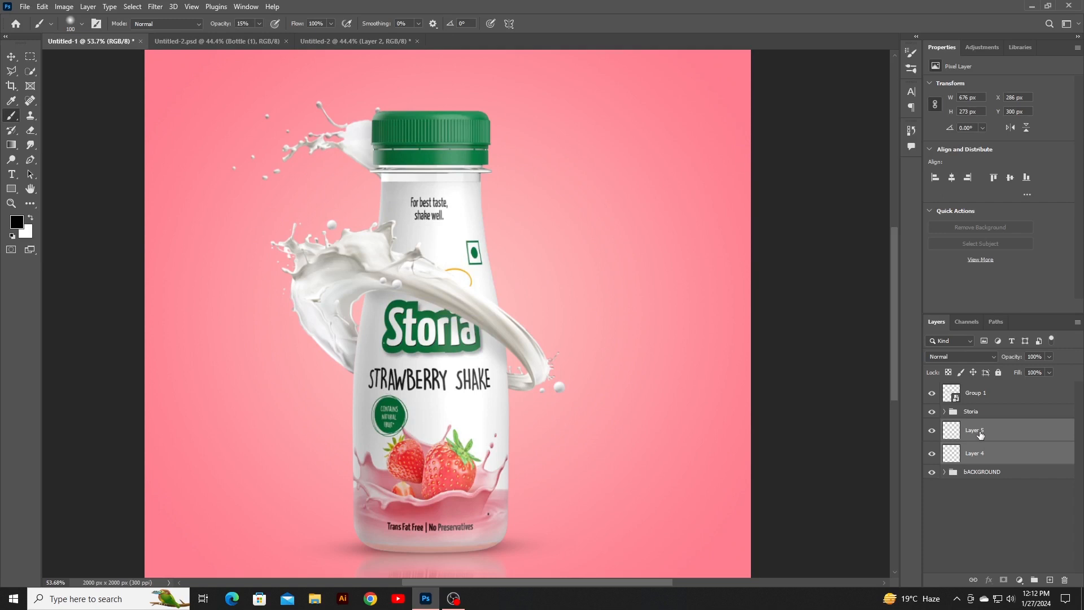
pyautogui.hotkey('ctrl', 'g')
pyautogui.rightClick(979, 431)
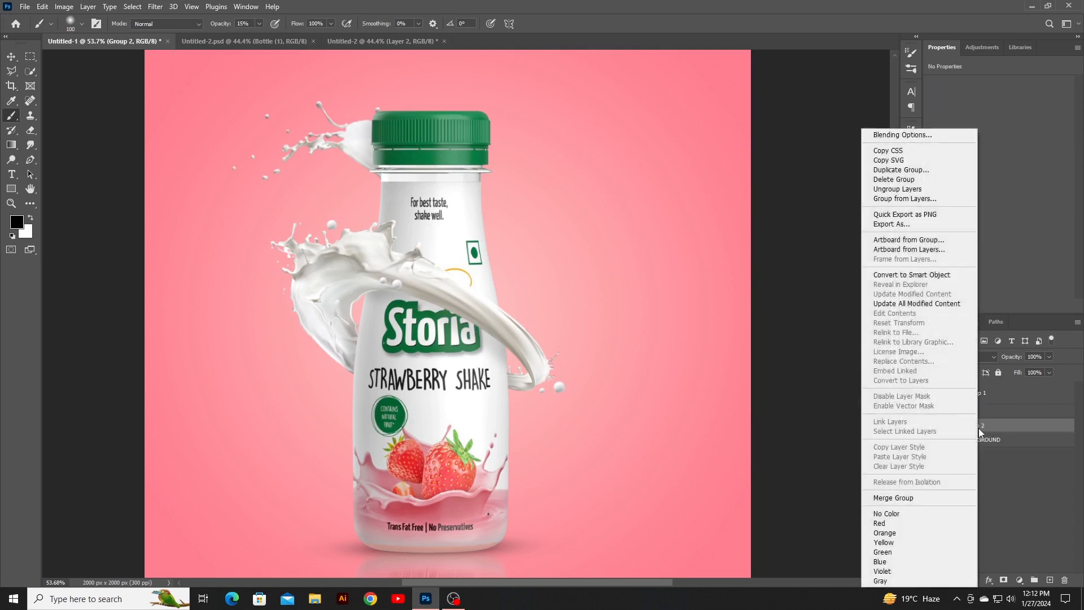
pyautogui.click(941, 276)
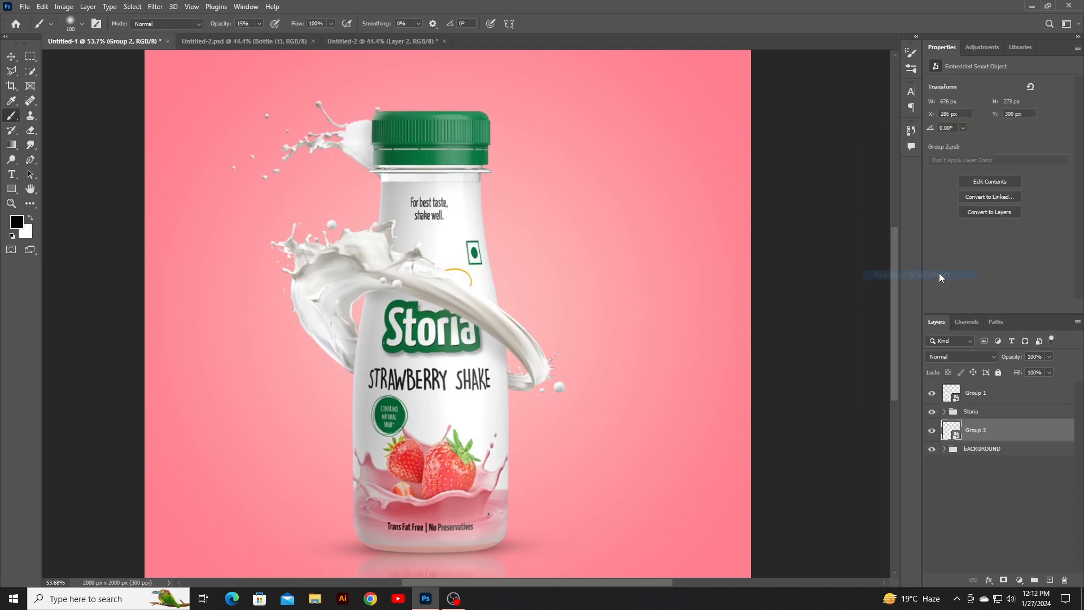
# - Copy the curled milk splash from Untitled-2 into Untitled-1 and move it toward the bottle's right side, below the Storia group
pyautogui.click(379, 47)
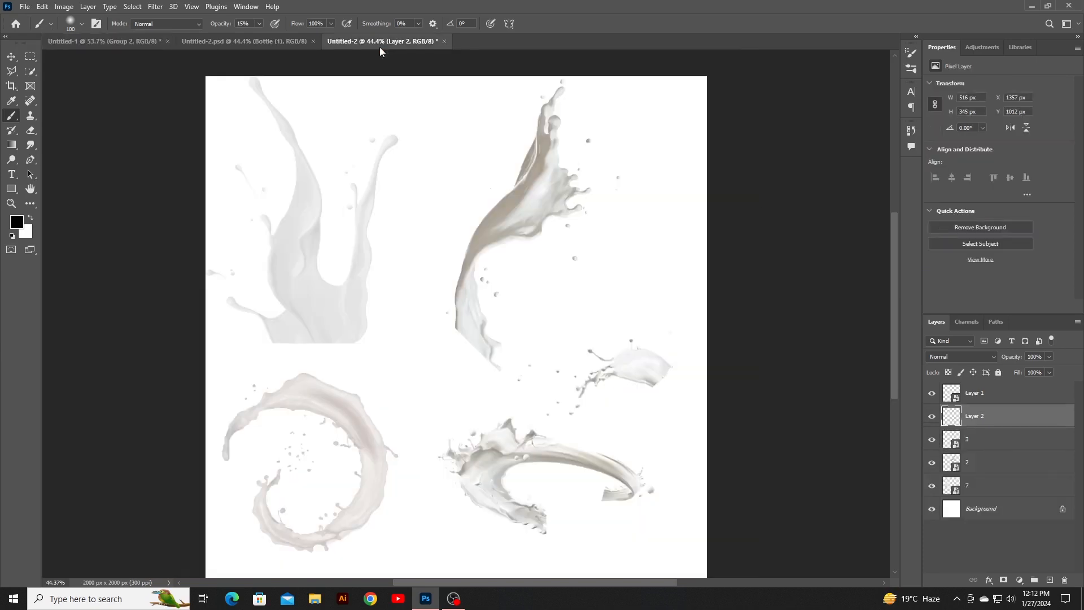
pyautogui.click(10, 57)
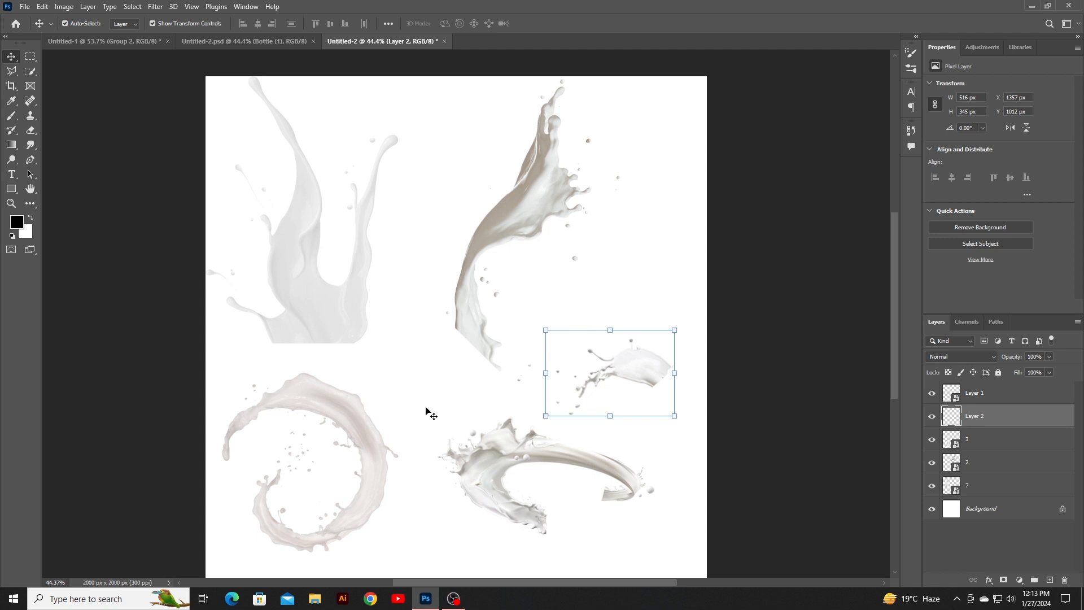
pyautogui.click(369, 446)
pyautogui.moveTo(368, 445); pyautogui.dragTo(411, 272)
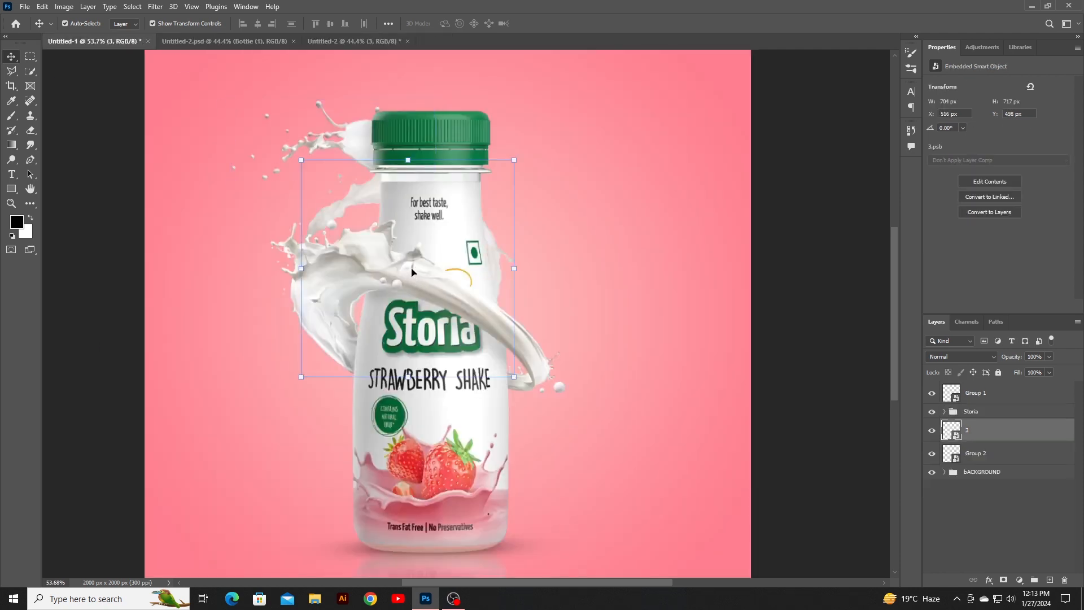
pyautogui.moveTo(496, 255); pyautogui.dragTo(561, 347)
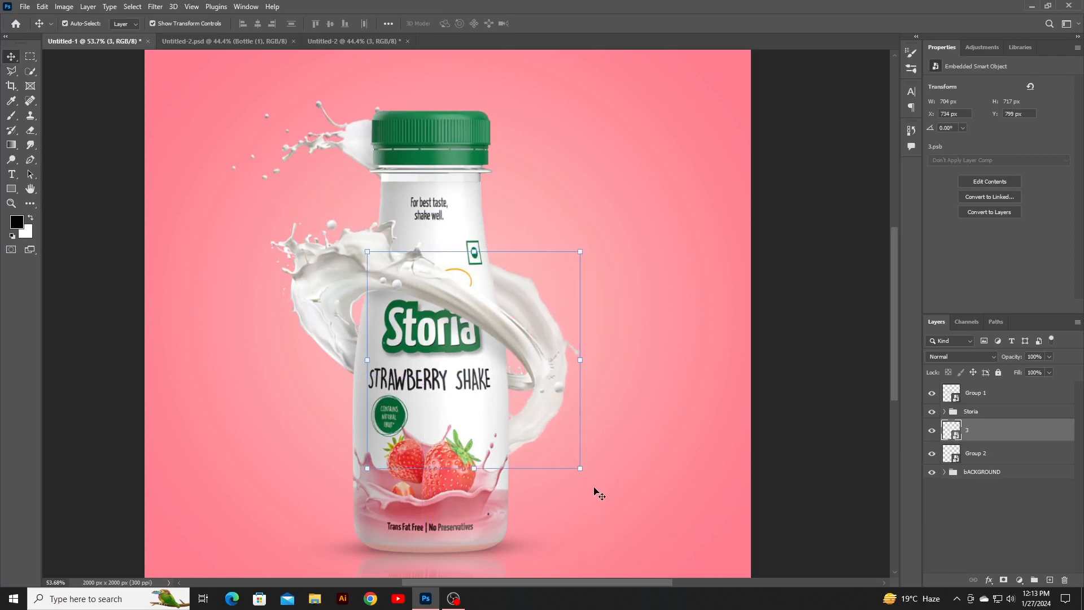
# - Scale the curled splash to about 108.46%, rotate it about -135.26°, and position it behind the bottle's lower left side
pyautogui.moveTo(581, 462); pyautogui.dragTo(625, 259)
pyautogui.moveTo(579, 375); pyautogui.dragTo(543, 357)
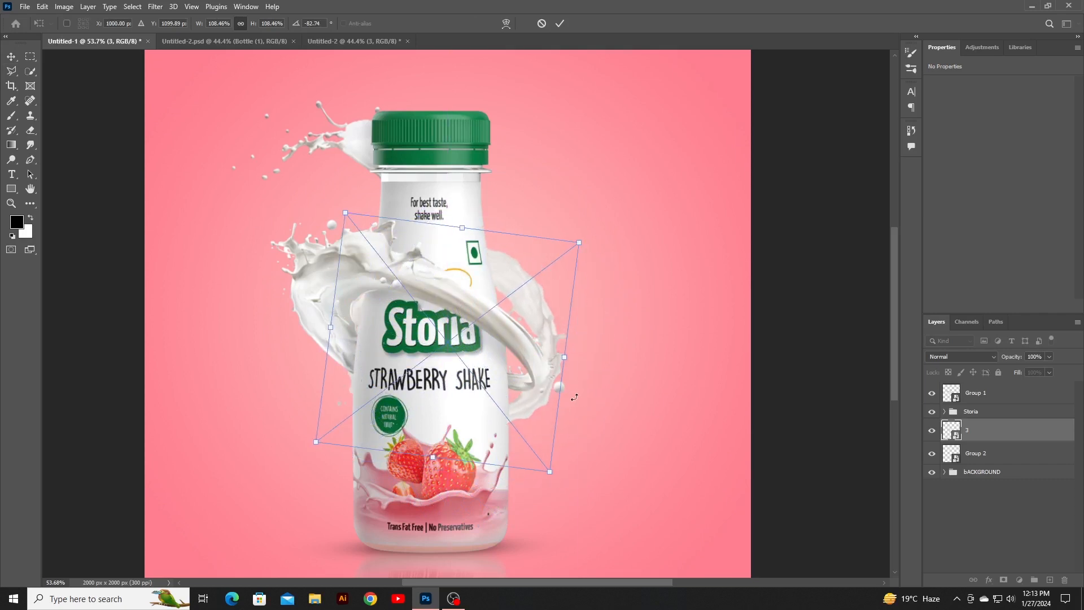
pyautogui.moveTo(575, 499); pyautogui.dragTo(593, 468)
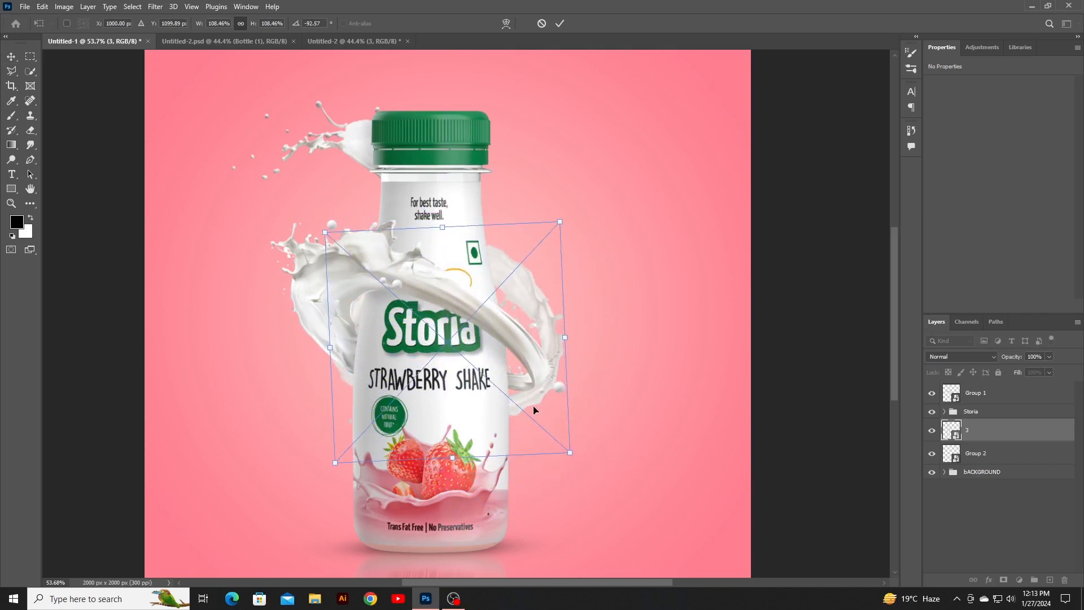
pyautogui.moveTo(534, 400); pyautogui.dragTo(531, 414)
pyautogui.moveTo(579, 484); pyautogui.dragTo(608, 354)
pyautogui.moveTo(535, 323); pyautogui.dragTo(506, 344)
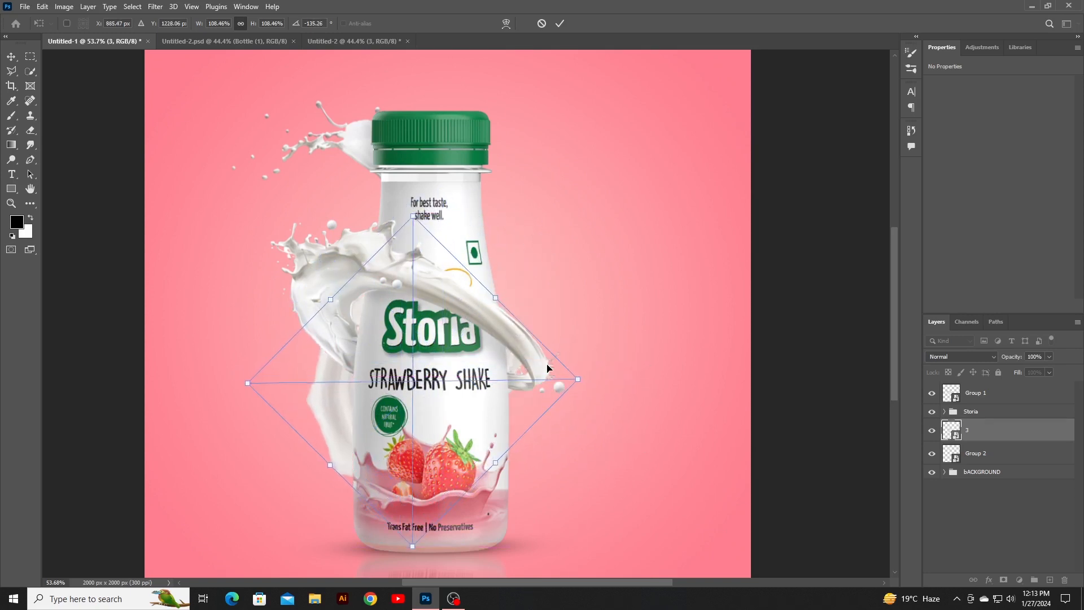
pyautogui.click(560, 23)
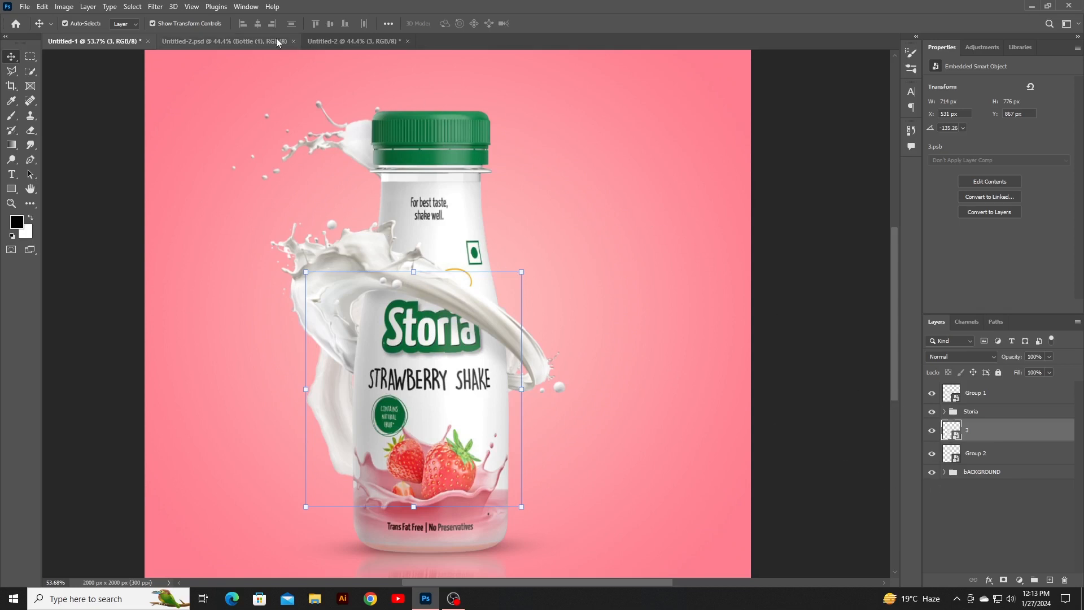
# - Copy the tall twisted milk splash from Untitled-2 into Untitled-1, behind the bottle
pyautogui.click(354, 41)
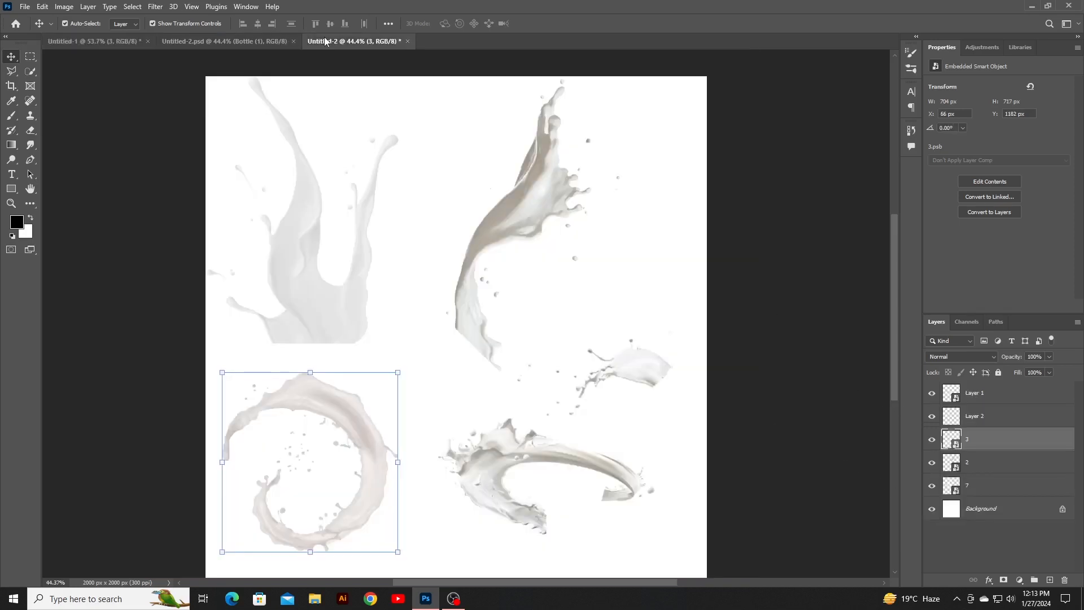
pyautogui.click(502, 240)
pyautogui.moveTo(502, 240); pyautogui.dragTo(485, 386)
pyautogui.moveTo(512, 241); pyautogui.dragTo(537, 205)
# - Scale the tall twisted splash to about 117.32% and position it so it rises behind the bottle's right side
pyautogui.moveTo(507, 164); pyautogui.dragTo(511, 101)
pyautogui.moveTo(536, 220); pyautogui.dragTo(522, 237)
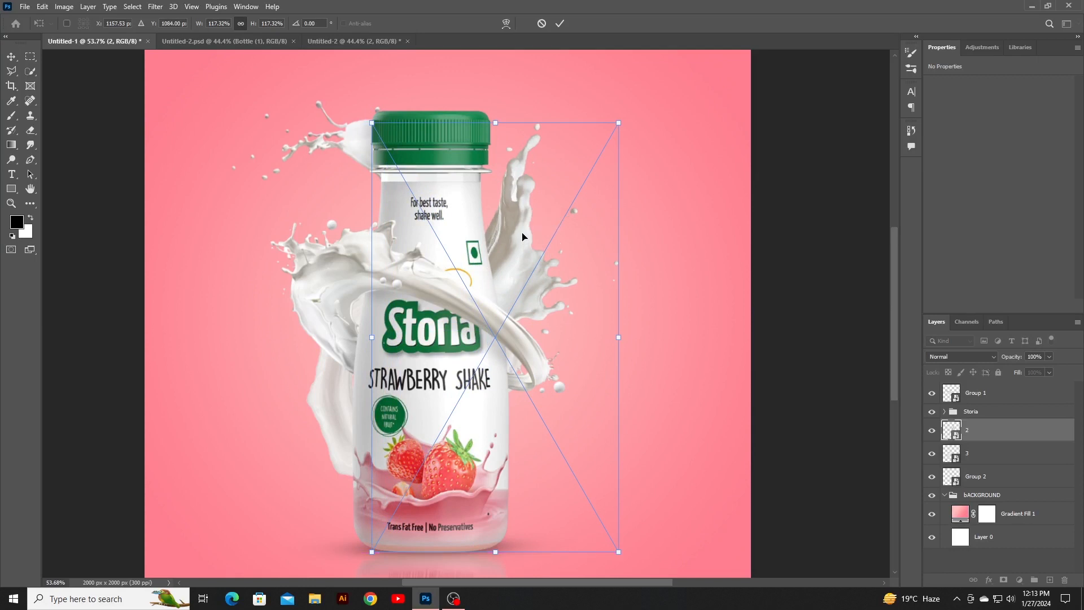
pyautogui.click(560, 23)
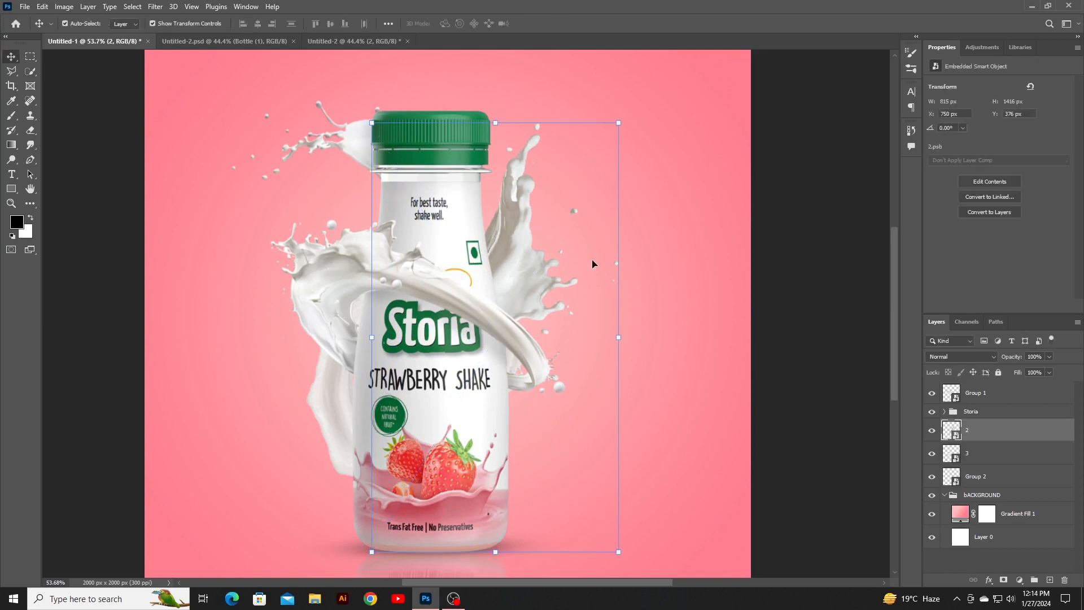
# - Copy the forked milk splash from Untitled-2 into Untitled-1 and move it behind the bottle's lower right side
pyautogui.click(353, 41)
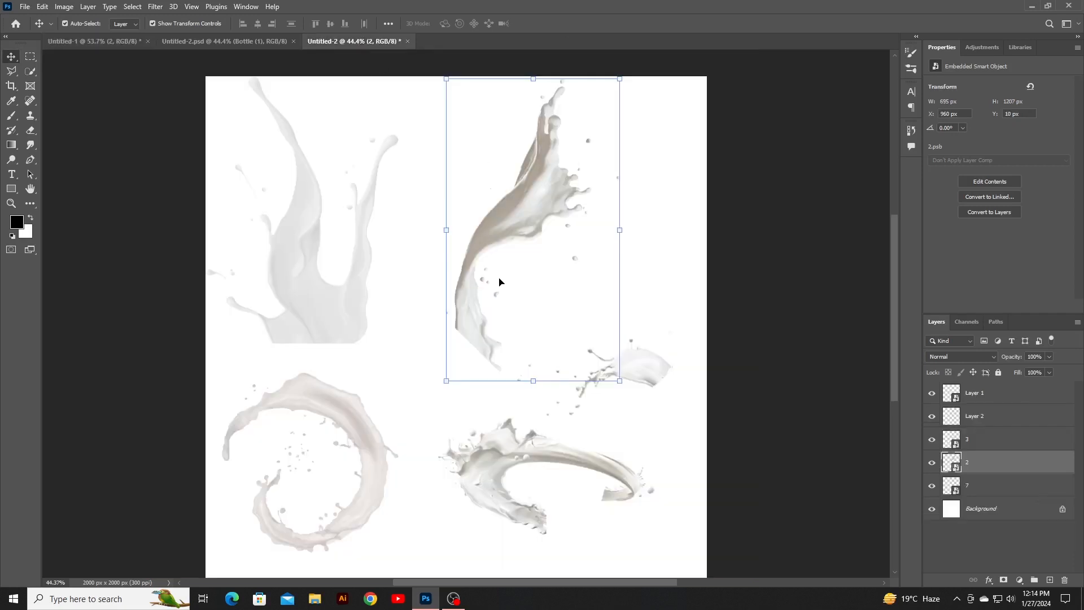
pyautogui.click(355, 314)
pyautogui.moveTo(314, 285); pyautogui.dragTo(441, 460)
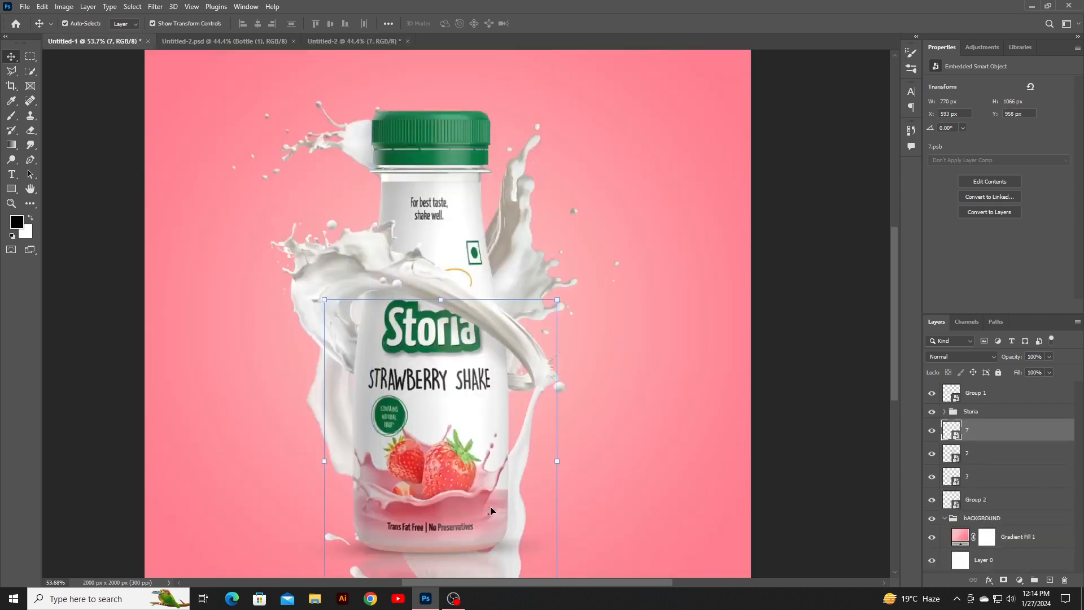
pyautogui.moveTo(522, 512); pyautogui.dragTo(577, 484)
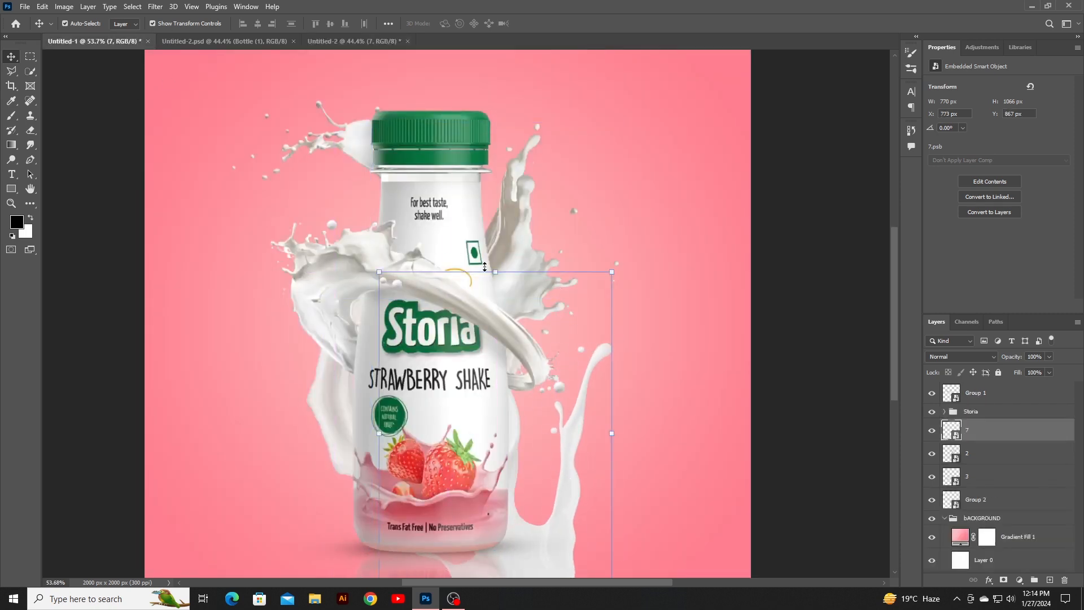
# - Scale the forked splash to about 103.84%, rotate it about -22.12°, and move it behind the bottle's left side
pyautogui.moveTo(504, 269); pyautogui.dragTo(504, 257)
pyautogui.moveTo(507, 464); pyautogui.dragTo(519, 315)
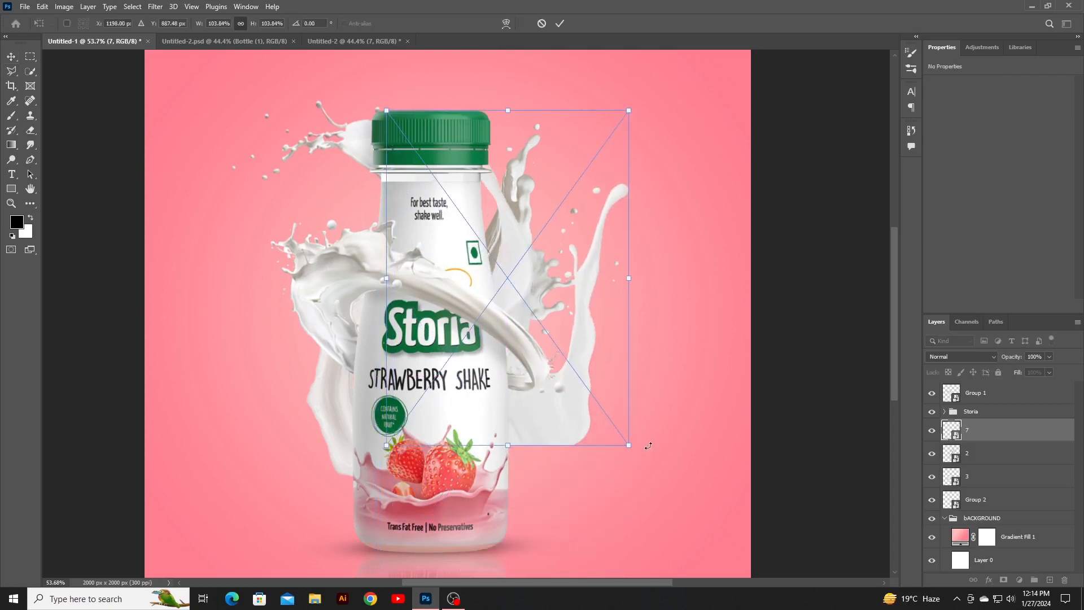
pyautogui.moveTo(655, 470); pyautogui.dragTo(731, 366)
pyautogui.moveTo(622, 373); pyautogui.dragTo(530, 381)
pyautogui.moveTo(639, 372); pyautogui.dragTo(631, 406)
pyautogui.moveTo(545, 408); pyautogui.dragTo(505, 413)
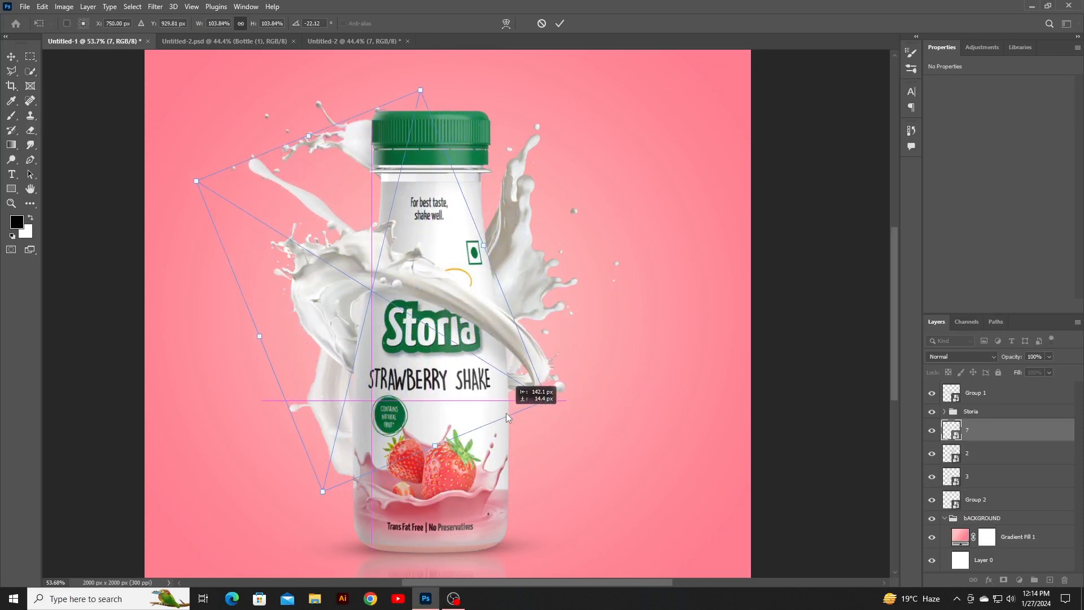
# - Refine the forked splash to about 98.50% scale and -18.95° rotation, keeping its arms behind the bottle's left side
pyautogui.moveTo(505, 412); pyautogui.dragTo(506, 412)
pyautogui.moveTo(305, 134)
pyautogui.mouseDown()
pyautogui.moveTo(275, 123)
pyautogui.moveTo(308, 153)
pyautogui.mouseUp()
pyautogui.moveTo(565, 412); pyautogui.dragTo(565, 425)
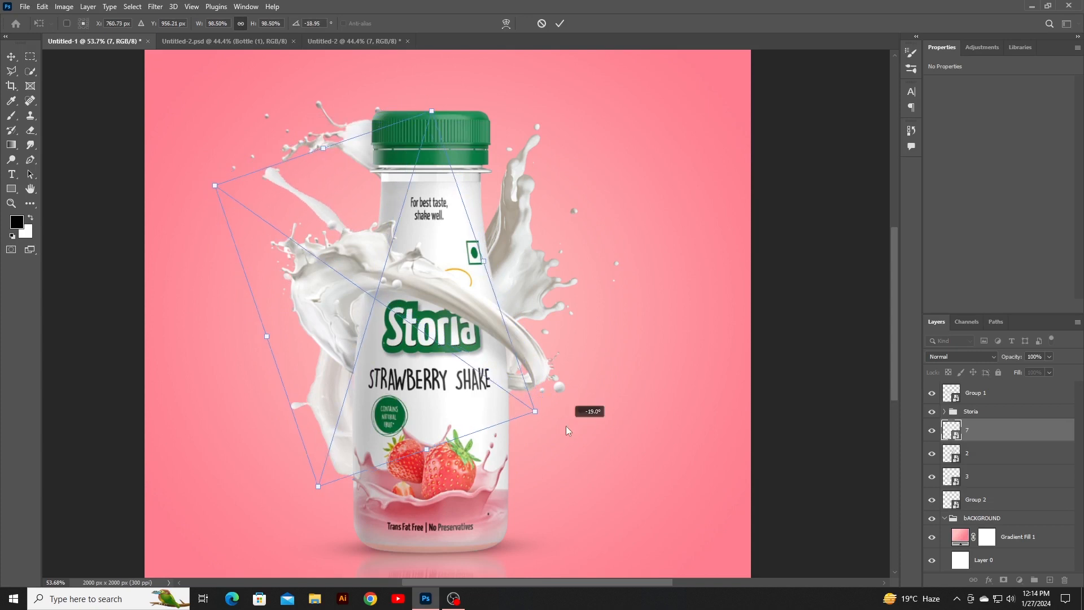
pyautogui.moveTo(517, 396); pyautogui.dragTo(520, 397)
pyautogui.click(560, 24)
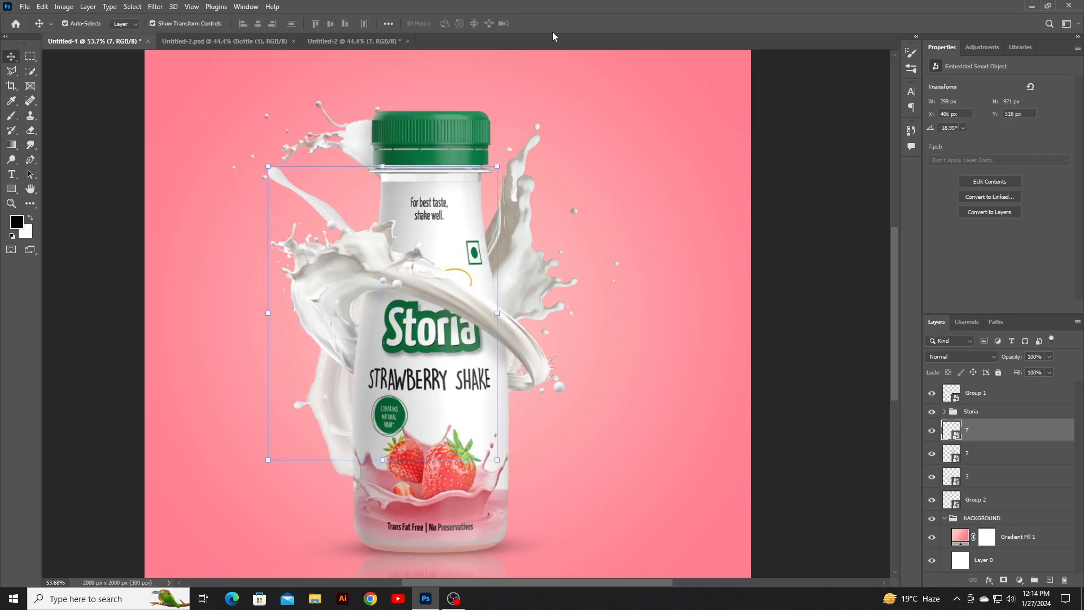
# - Copy the forked splash from Untitled-2 again, rotate it about 46.24°, and place it behind the bottle's lower right side
pyautogui.click(352, 41)
pyautogui.moveTo(308, 232); pyautogui.dragTo(632, 279)
pyautogui.hotkey('ctrl', 't')
pyautogui.moveTo(766, 169); pyautogui.dragTo(810, 251)
pyautogui.moveTo(654, 372); pyautogui.dragTo(542, 445)
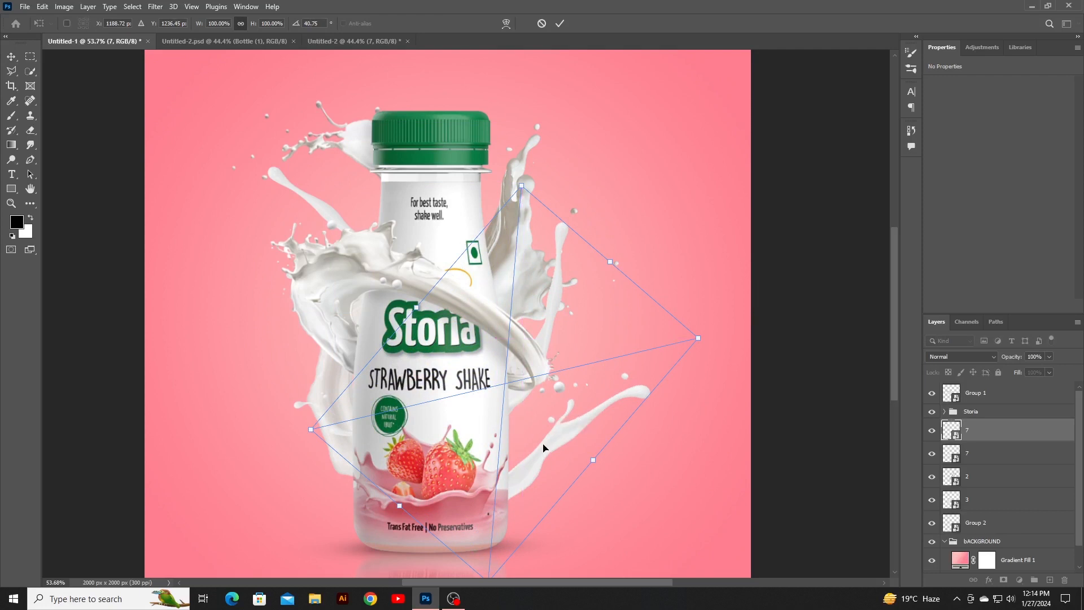
pyautogui.moveTo(735, 337); pyautogui.dragTo(743, 352)
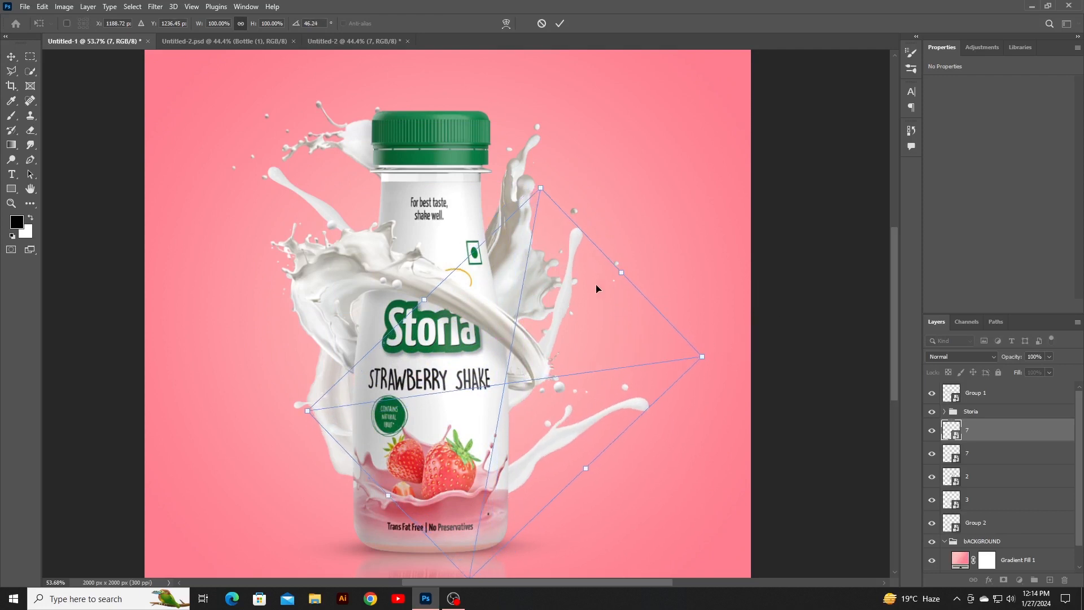
pyautogui.click(560, 26)
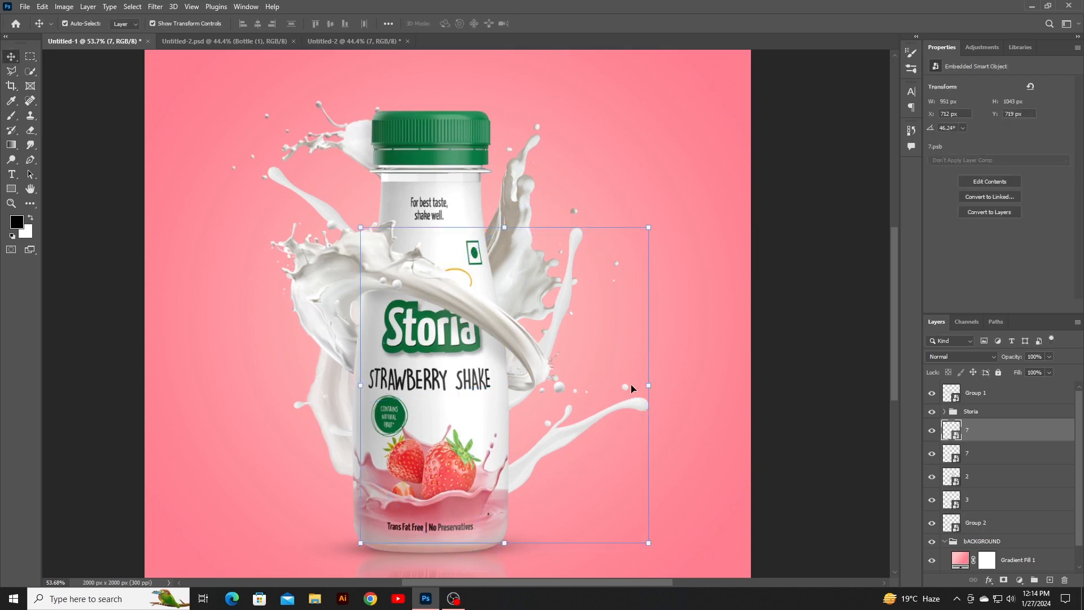
# - Add a Color Balance adjustment clipped to Group 1, with midtones Cyan-Red +100, Magenta-Green -100 and Yellow-Blue -100
pyautogui.click(988, 397)
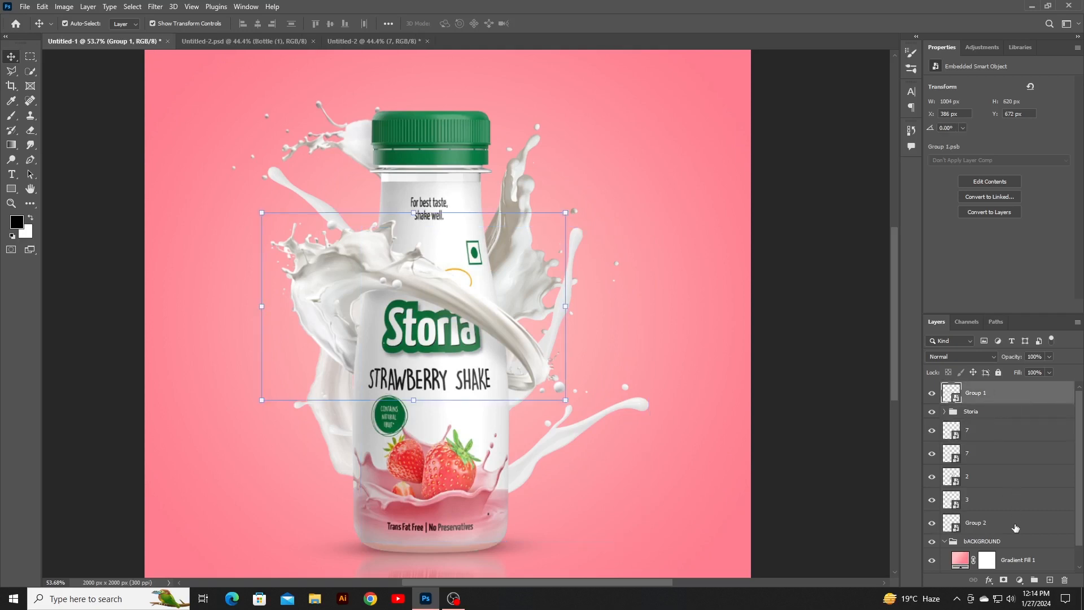
pyautogui.click(1019, 580)
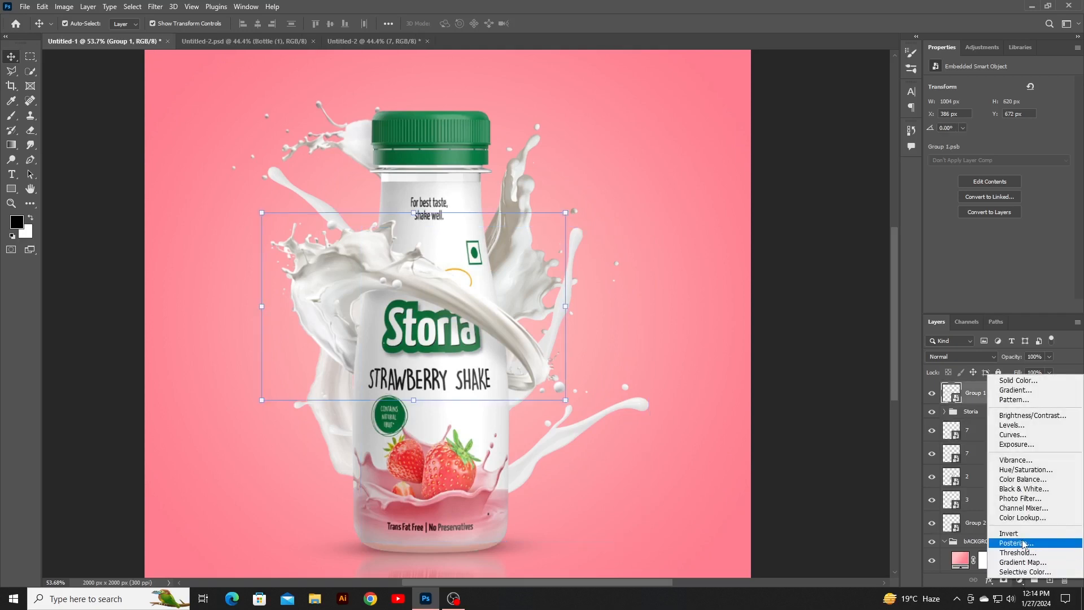
pyautogui.click(1019, 479)
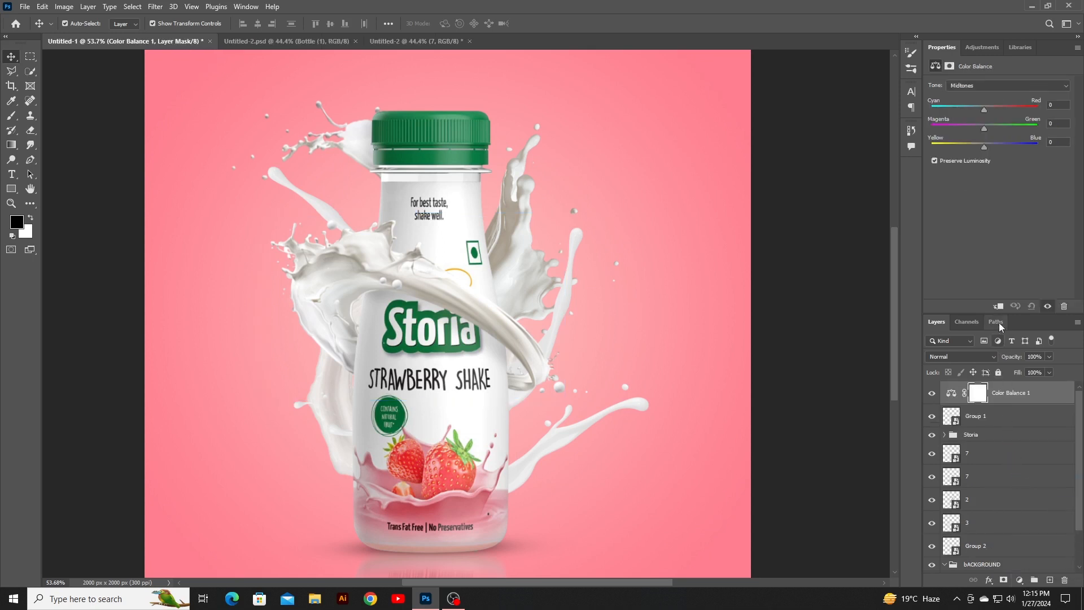
pyautogui.click(998, 307)
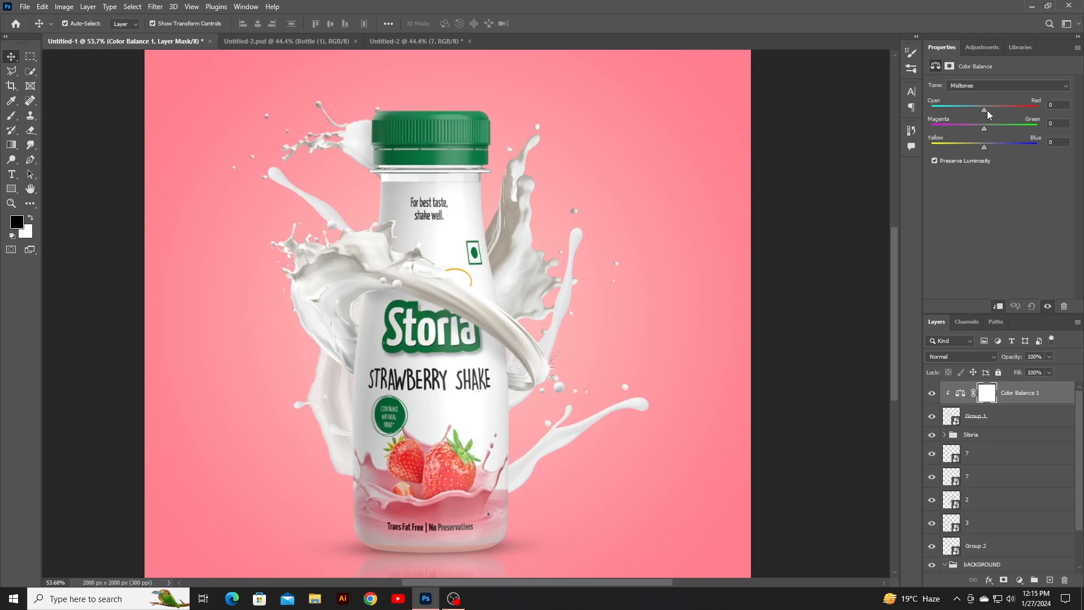
pyautogui.moveTo(983, 127); pyautogui.dragTo(931, 147)
pyautogui.moveTo(980, 109); pyautogui.dragTo(1045, 110)
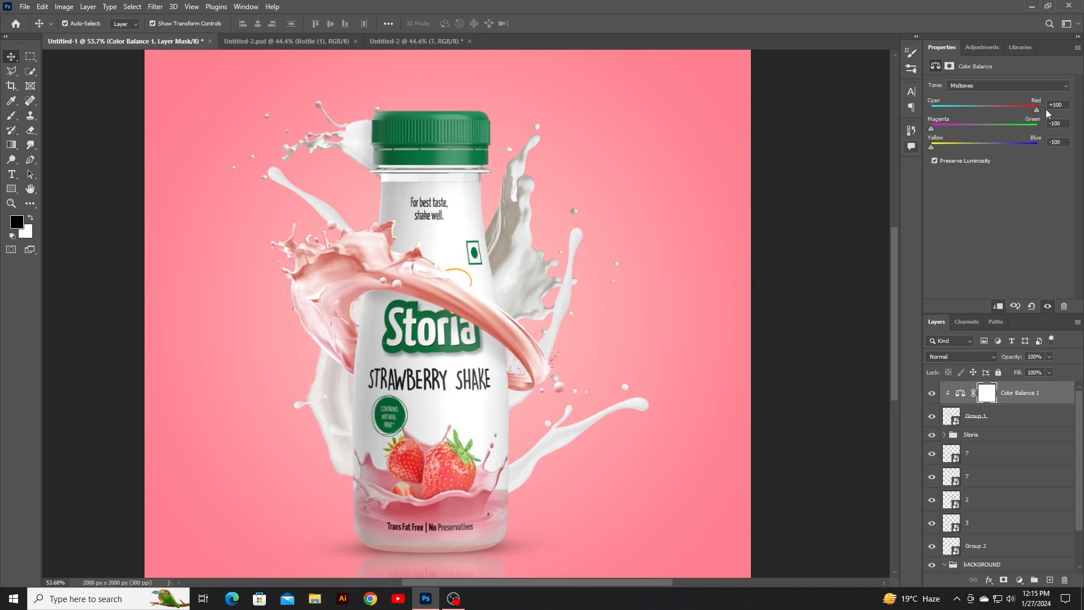
# - Duplicate the Color Balance 1 adjustment beneath the Storia group and clip the copy to the upper layer 7 splash
pyautogui.click(1017, 395)
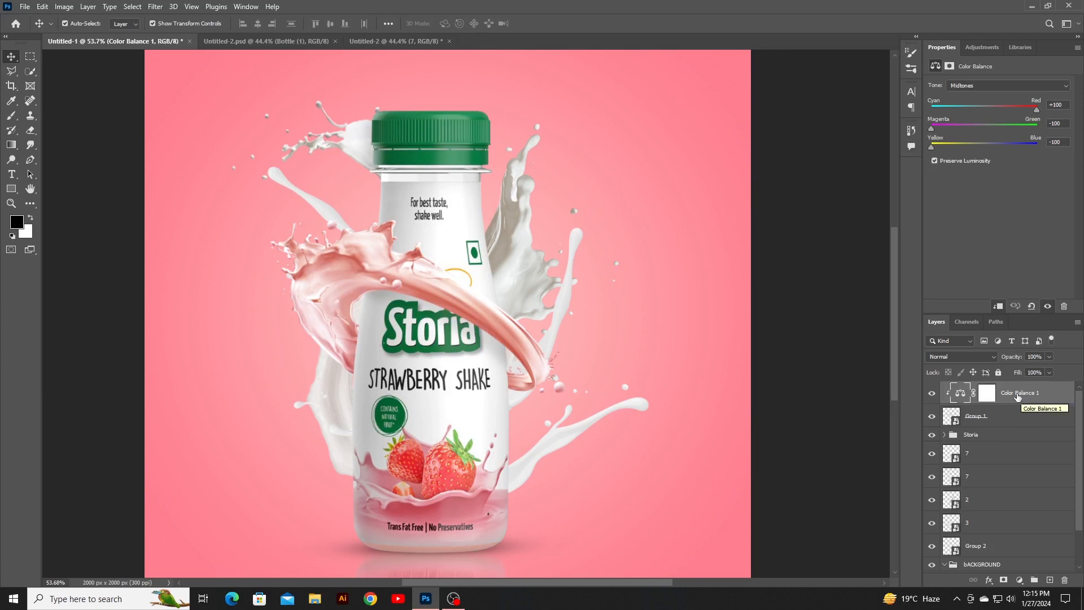
pyautogui.moveTo(1018, 396); pyautogui.dragTo(1018, 448)
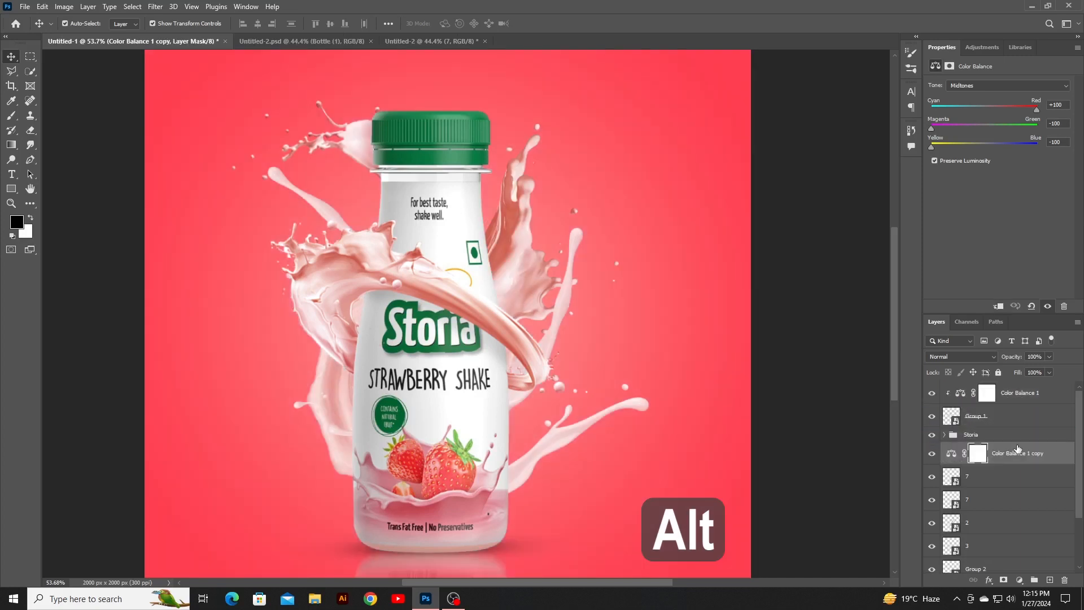
pyautogui.scroll(-1, 1016, 446)
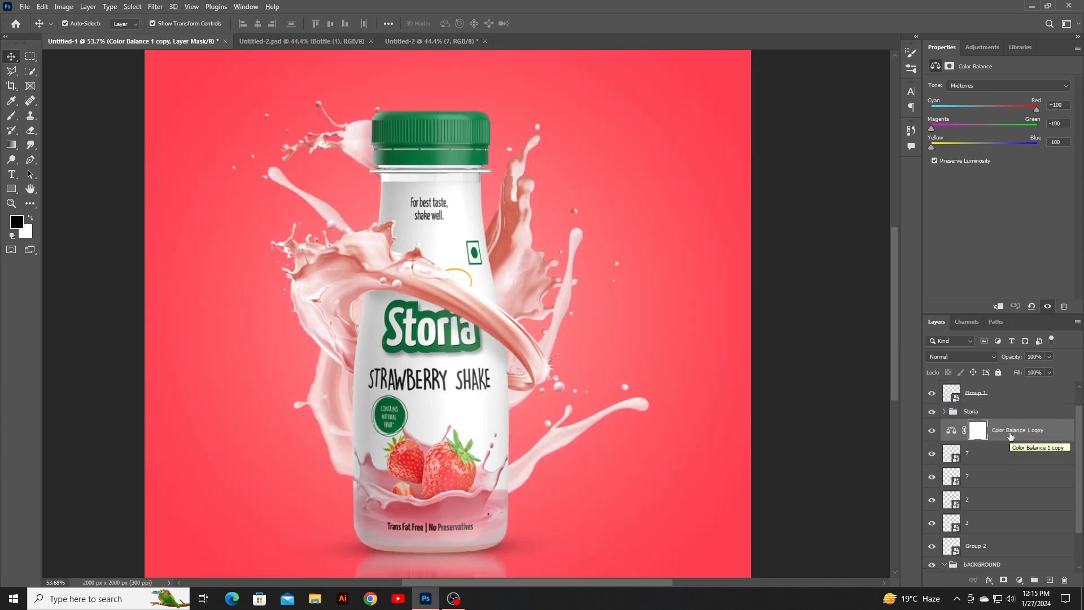
pyautogui.click(998, 306)
# - Duplicate the Color Balance adjustment above the second layer 7, layer 3 and Group 2, clipping each copy to its splash
pyautogui.moveTo(1002, 434); pyautogui.dragTo(1002, 543)
pyautogui.click(996, 305)
pyautogui.click(997, 306)
pyautogui.click(997, 306)
pyautogui.scroll(-2, 1002, 504)
pyautogui.moveTo(1005, 502); pyautogui.dragTo(996, 543)
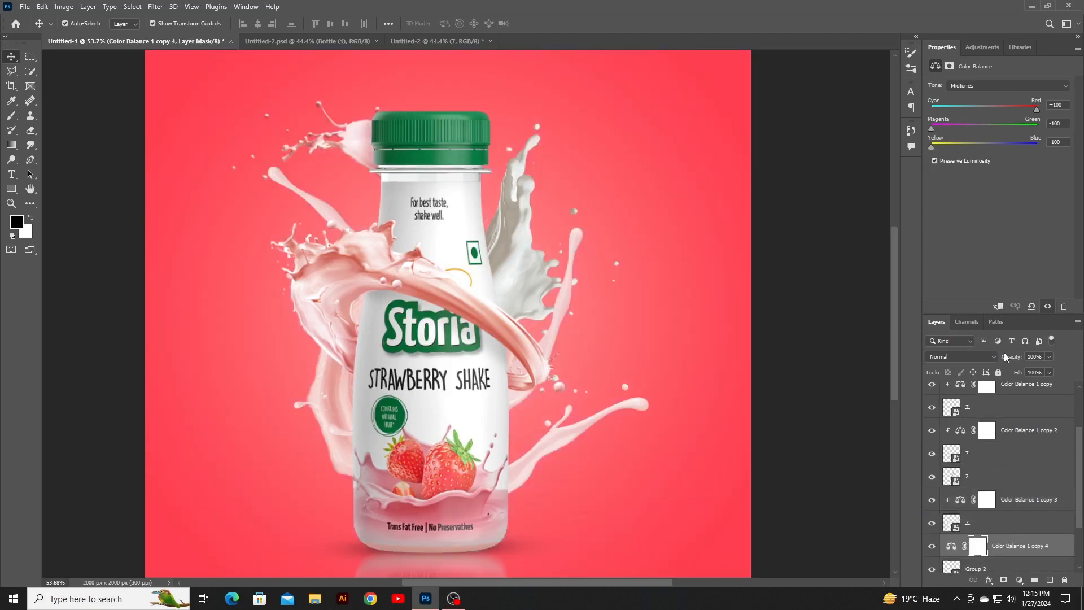
pyautogui.click(999, 307)
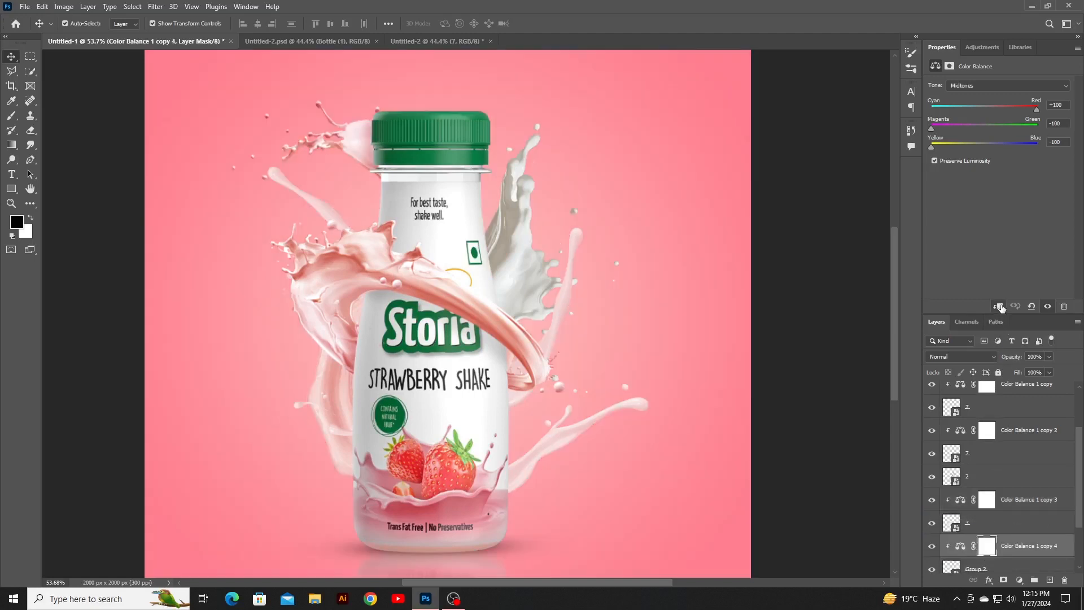
pyautogui.scroll(-3, 1016, 495)
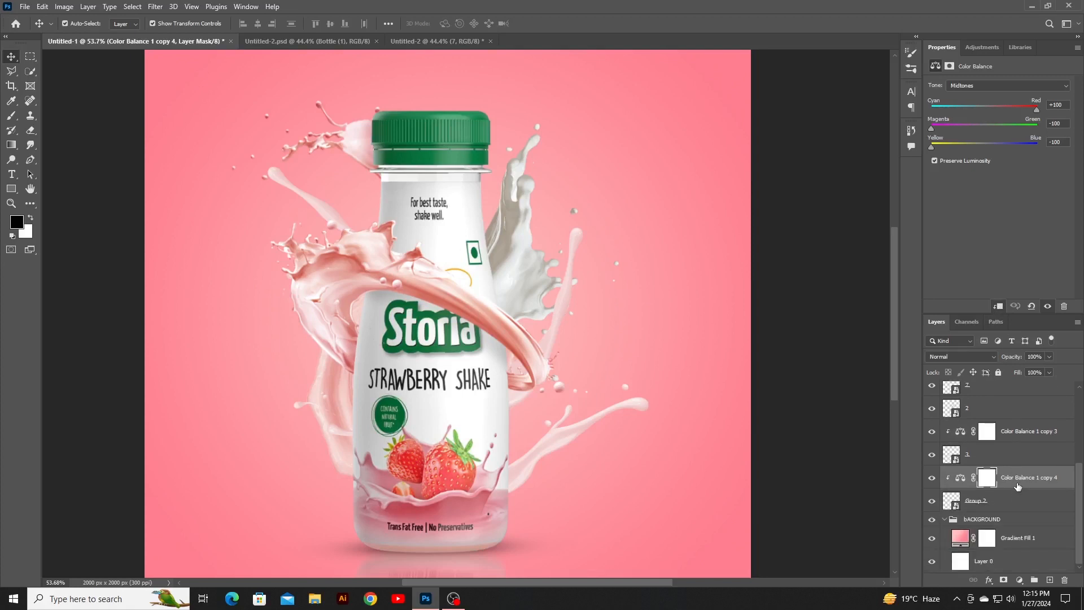
# - Duplicate the Color Balance adjustment above layer 2 and clip it to the untinted splash behind the bottle's right side
pyautogui.scroll(3, 1012, 485)
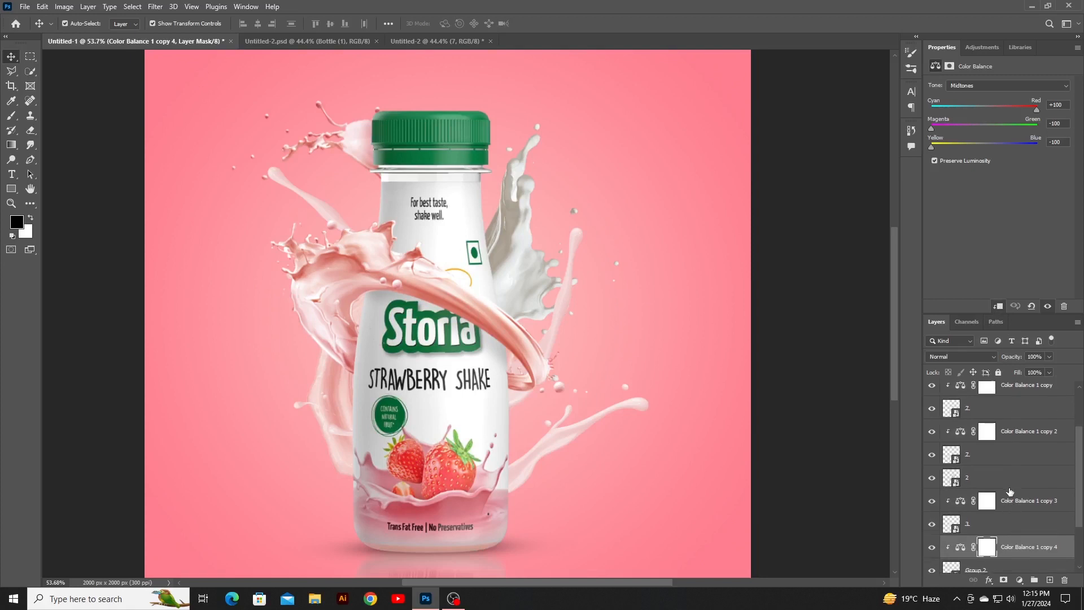
pyautogui.press('alt')
pyautogui.moveTo(1013, 449)
pyautogui.mouseDown()
pyautogui.moveTo(1011, 431)
pyautogui.moveTo(1010, 466)
pyautogui.mouseUp()
pyautogui.click(998, 306)
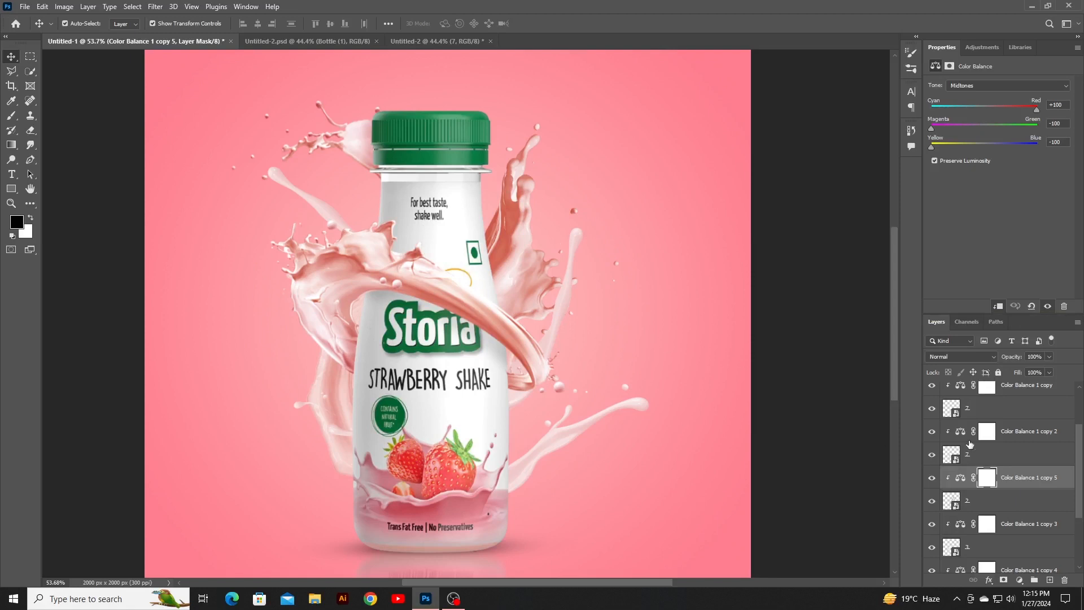
# - Group all layers from Color Balance 1 down to Group 2, leaving the background group separate
pyautogui.scroll(3, 970, 443)
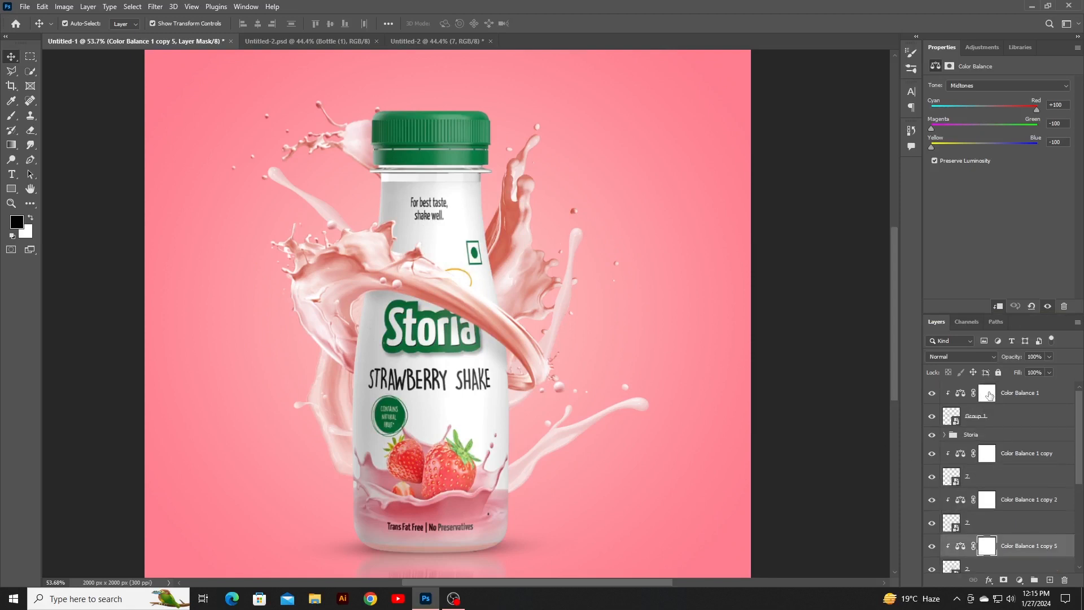
pyautogui.click(988, 395)
pyautogui.scroll(-6, 1011, 398)
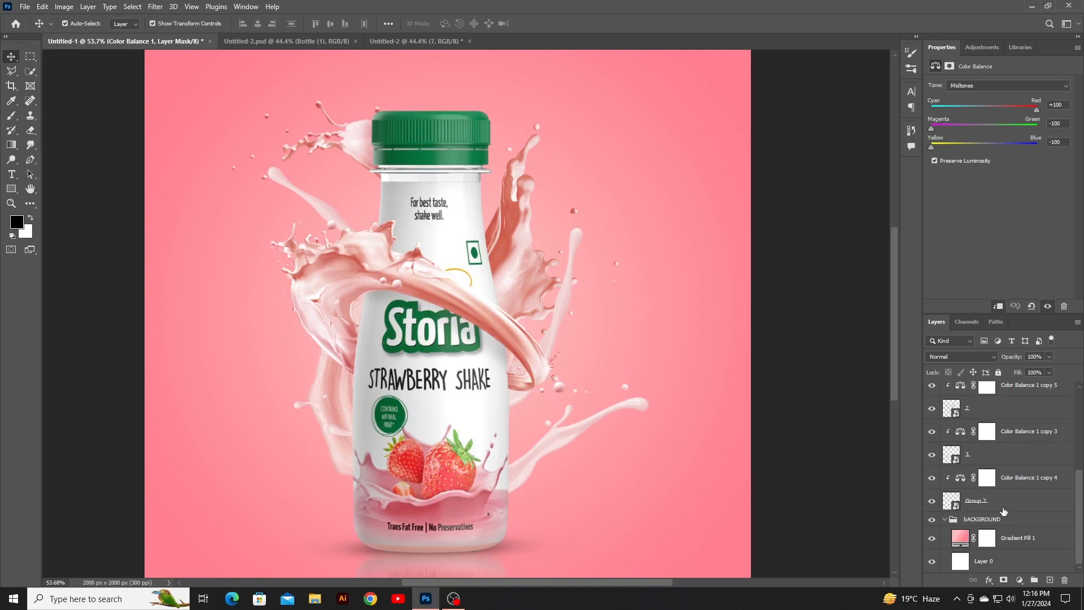
pyautogui.keyDown('shift'); pyautogui.click(1003, 506); pyautogui.keyUp('shift')
pyautogui.hotkey('ctrl', 'g')
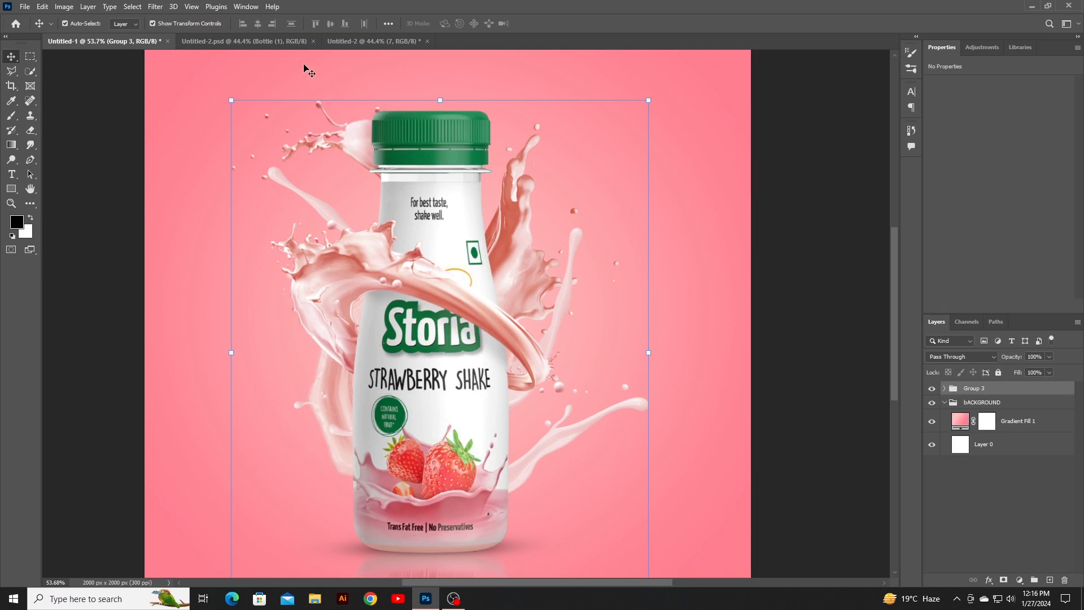
# - Copy the milk strawberry from Untitled-2.psd into the ad, scaled to 93.24%, rotated 7.01° and cropped by the canvas's left edge
pyautogui.click(287, 45)
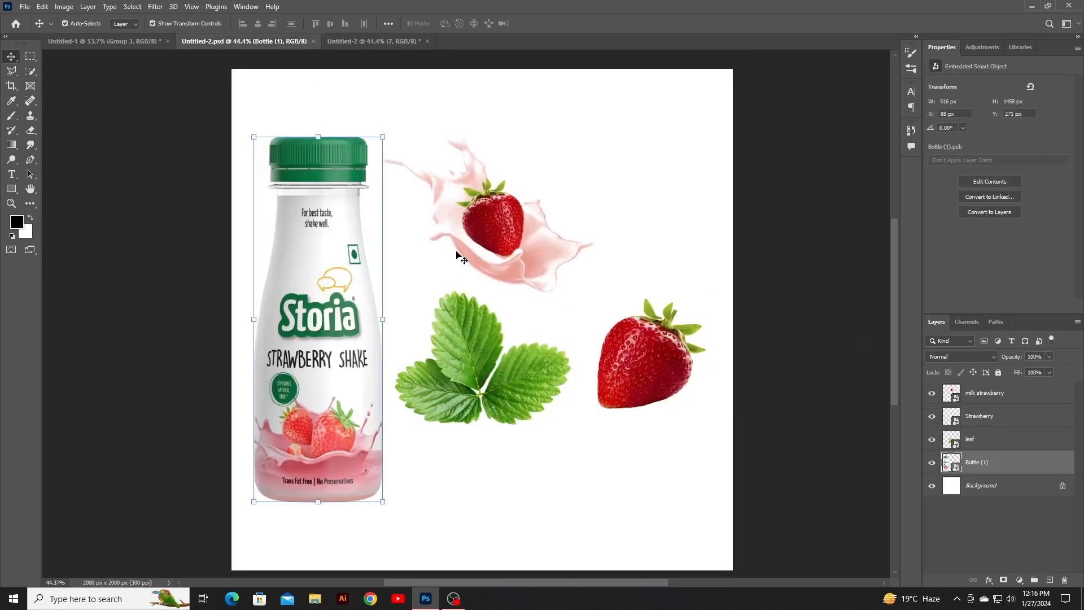
pyautogui.click(522, 232)
pyautogui.moveTo(513, 228); pyautogui.dragTo(226, 359)
pyautogui.moveTo(363, 244); pyautogui.dragTo(378, 264)
pyautogui.moveTo(297, 387); pyautogui.dragTo(256, 397)
pyautogui.moveTo(298, 482); pyautogui.dragTo(287, 479)
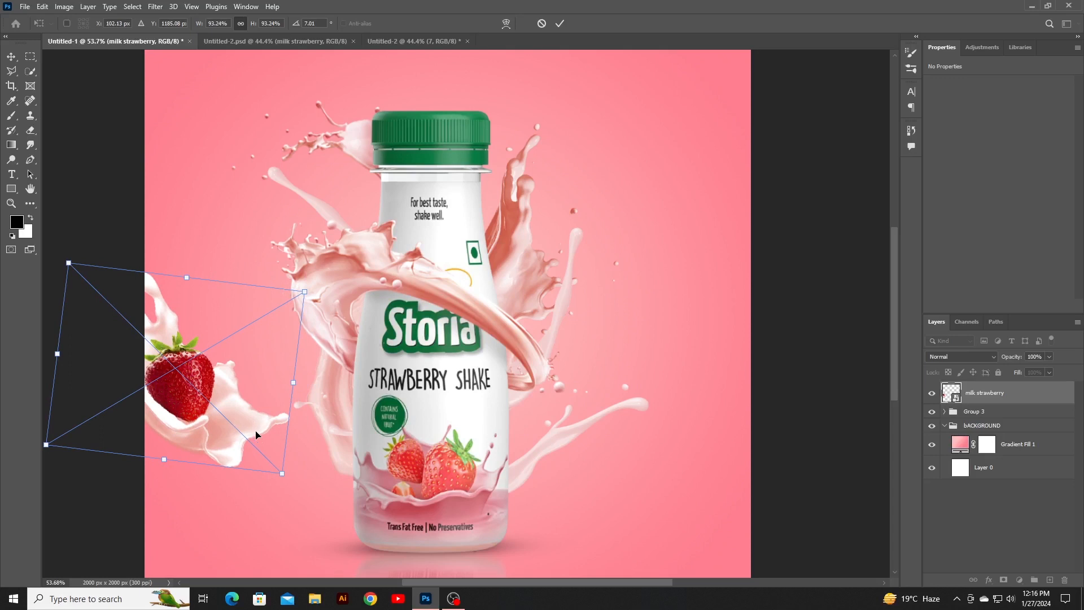
pyautogui.click(559, 23)
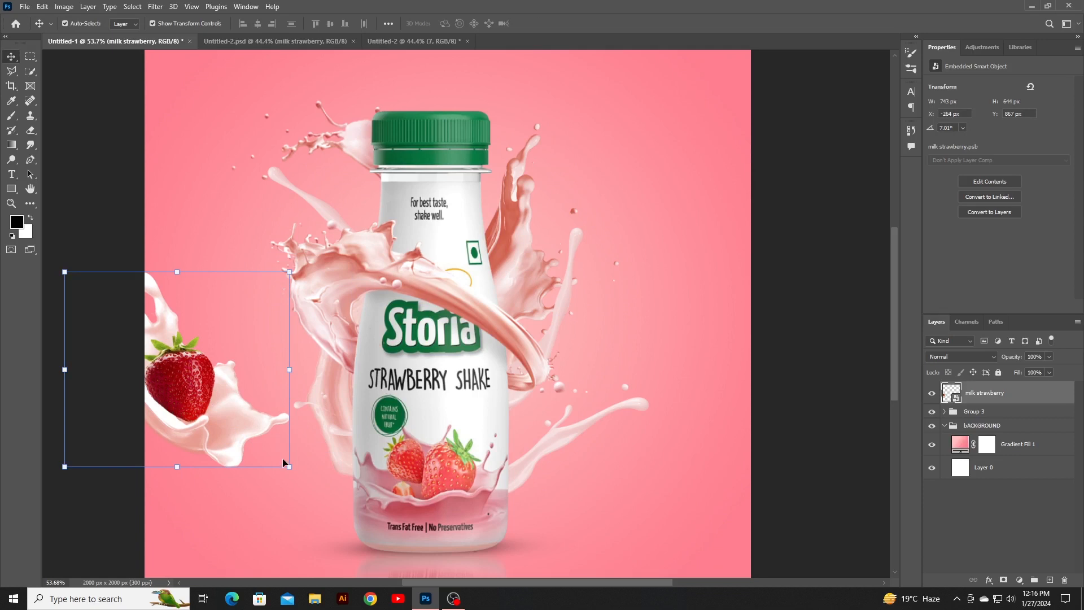
# - Scale the milk strawberry to about 88.08% and shift it slightly further off the canvas's left edge
pyautogui.moveTo(289, 470); pyautogui.dragTo(279, 463)
pyautogui.moveTo(242, 414); pyautogui.dragTo(230, 424)
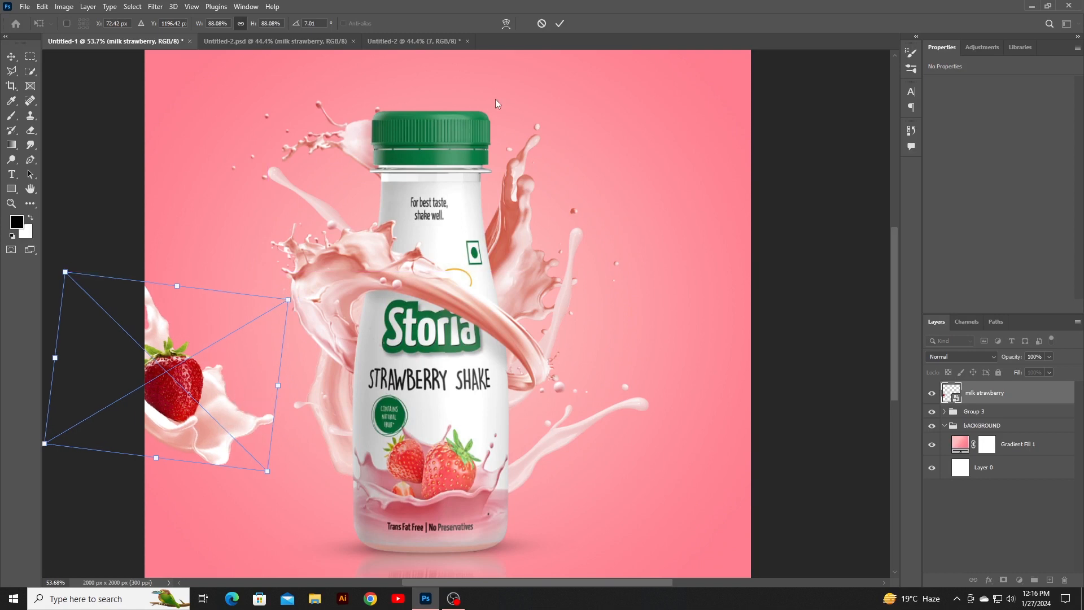
pyautogui.click(560, 23)
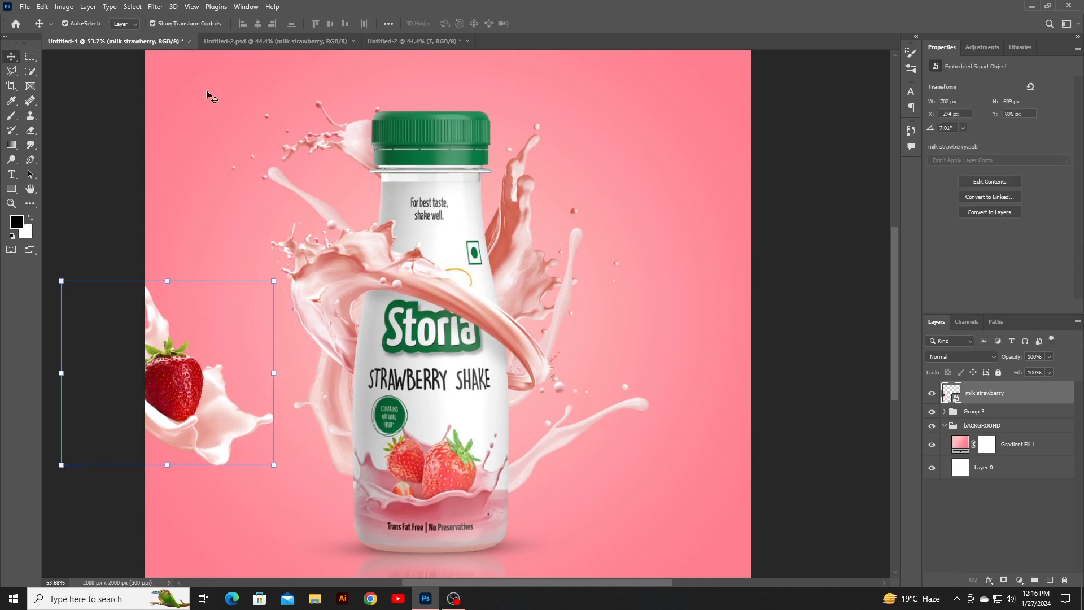
# - Copy a second milk strawberry from Untitled-2.psd, flip it horizontally, scale it to 71.45% and place it across the canvas's upper right edge
pyautogui.click(307, 40)
pyautogui.moveTo(458, 212); pyautogui.dragTo(556, 202)
pyautogui.moveTo(601, 318); pyautogui.dragTo(696, 263)
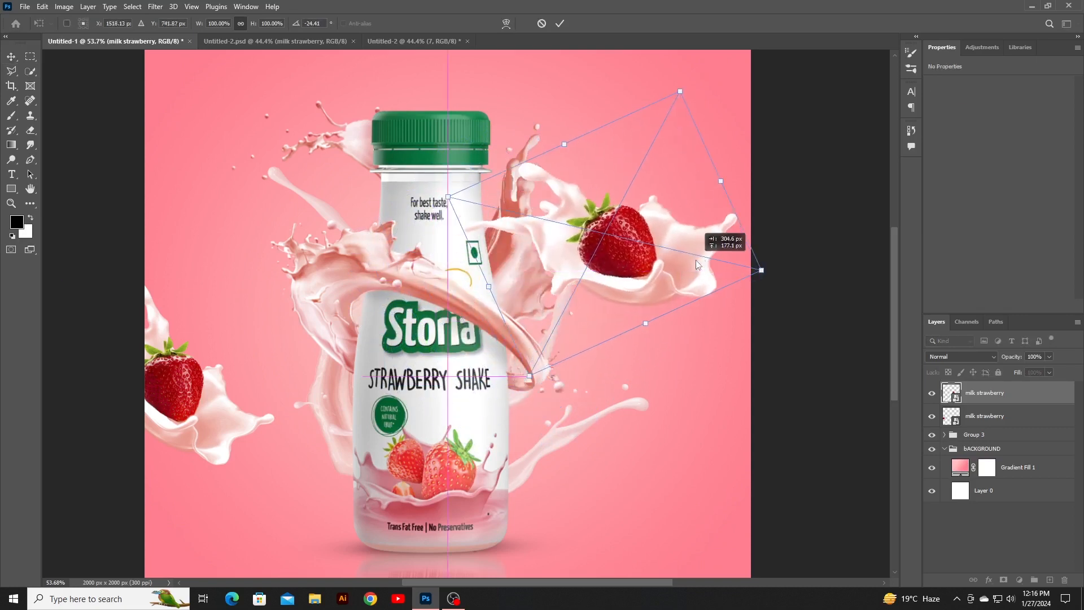
pyautogui.moveTo(794, 268); pyautogui.dragTo(754, 302)
pyautogui.rightClick(683, 237)
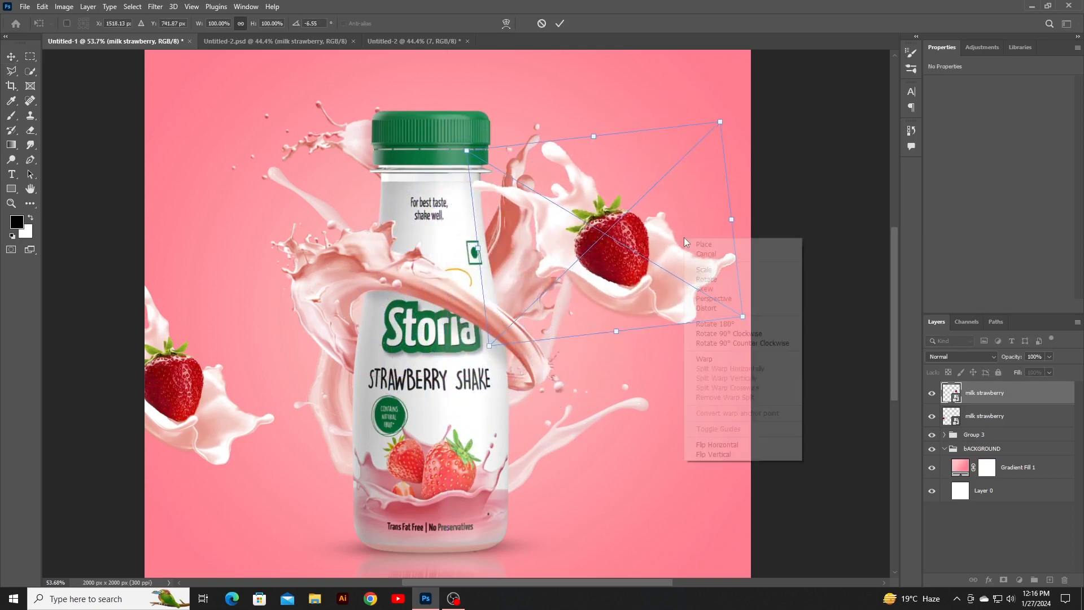
pyautogui.click(737, 447)
pyautogui.moveTo(656, 236); pyautogui.dragTo(743, 203)
pyautogui.moveTo(829, 117); pyautogui.dragTo(782, 146)
pyautogui.moveTo(670, 250); pyautogui.dragTo(727, 207)
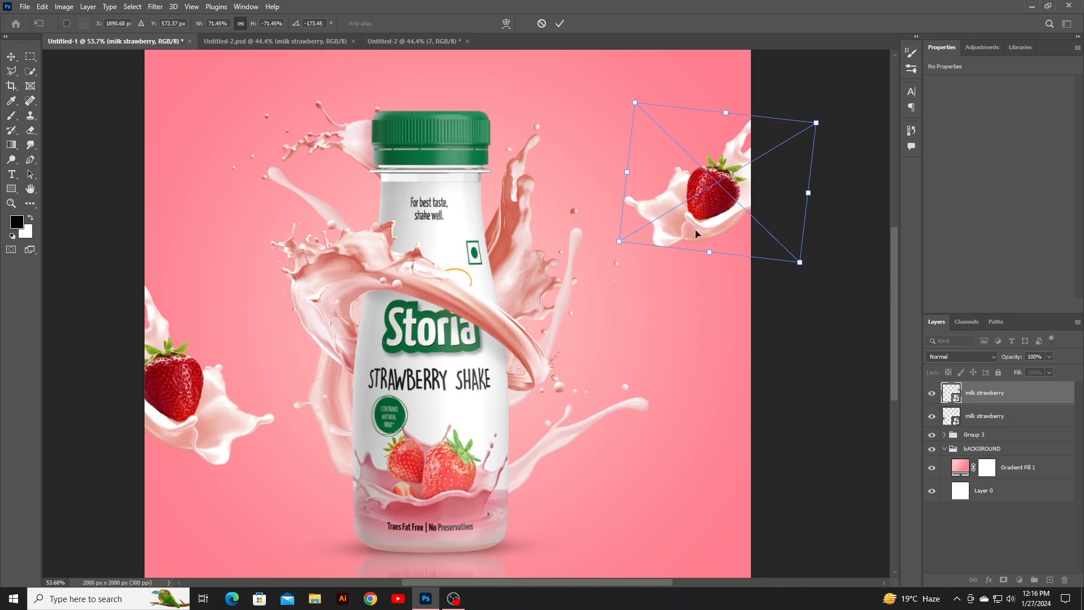
pyautogui.click(560, 23)
# - Copy the single strawberry from Untitled-2.psd, scale it to about 66.16%, and place it beside the bottle's lower right base
pyautogui.click(334, 47)
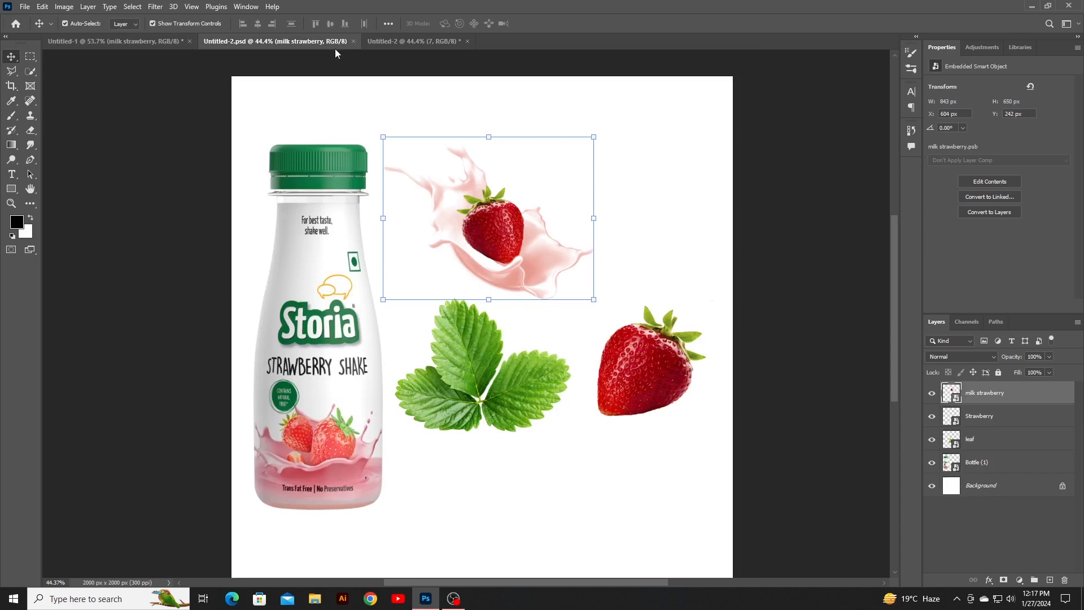
pyautogui.moveTo(601, 340); pyautogui.dragTo(570, 478)
pyautogui.moveTo(622, 412); pyautogui.dragTo(598, 437)
pyautogui.moveTo(547, 503); pyautogui.dragTo(536, 514)
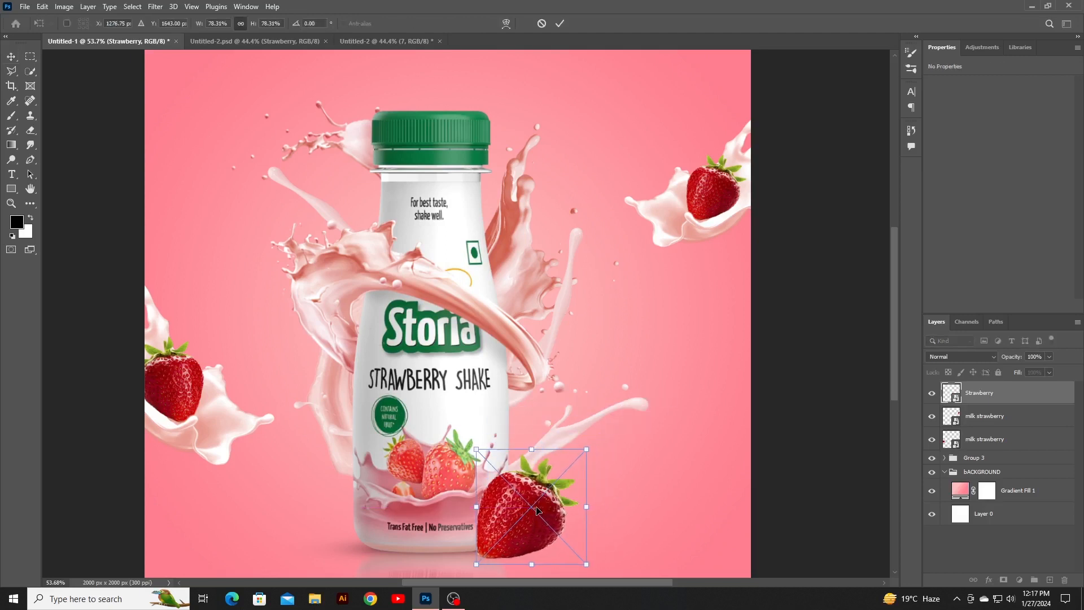
pyautogui.scroll(-2, 564, 479)
pyautogui.moveTo(587, 432); pyautogui.dragTo(559, 464)
pyautogui.moveTo(534, 509); pyautogui.dragTo(549, 497)
pyautogui.moveTo(573, 447); pyautogui.dragTo(578, 442)
pyautogui.moveTo(543, 494); pyautogui.dragTo(546, 495)
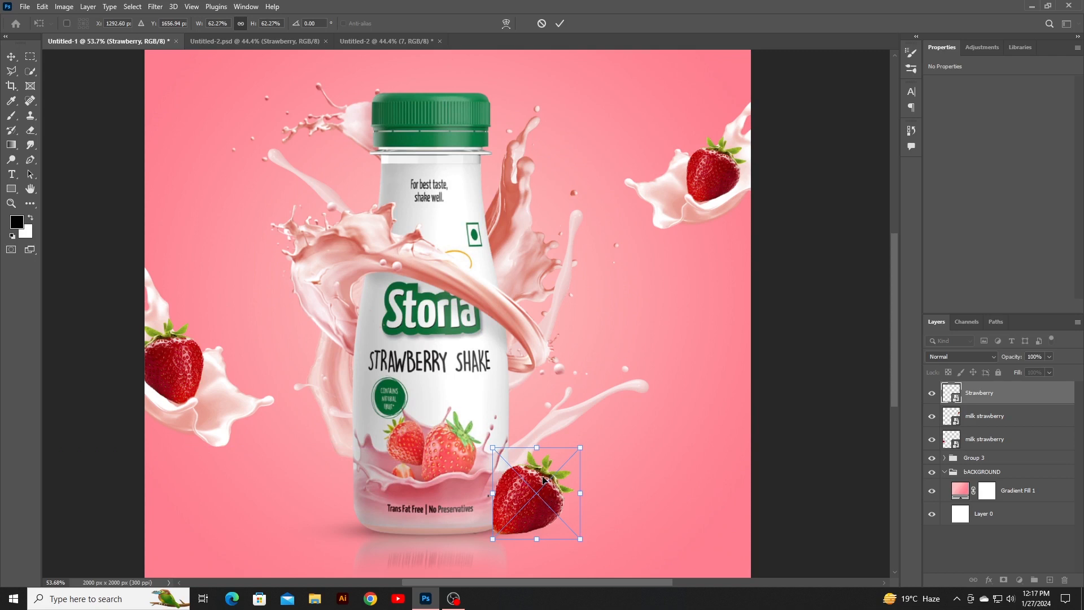
pyautogui.moveTo(578, 447); pyautogui.dragTo(584, 439)
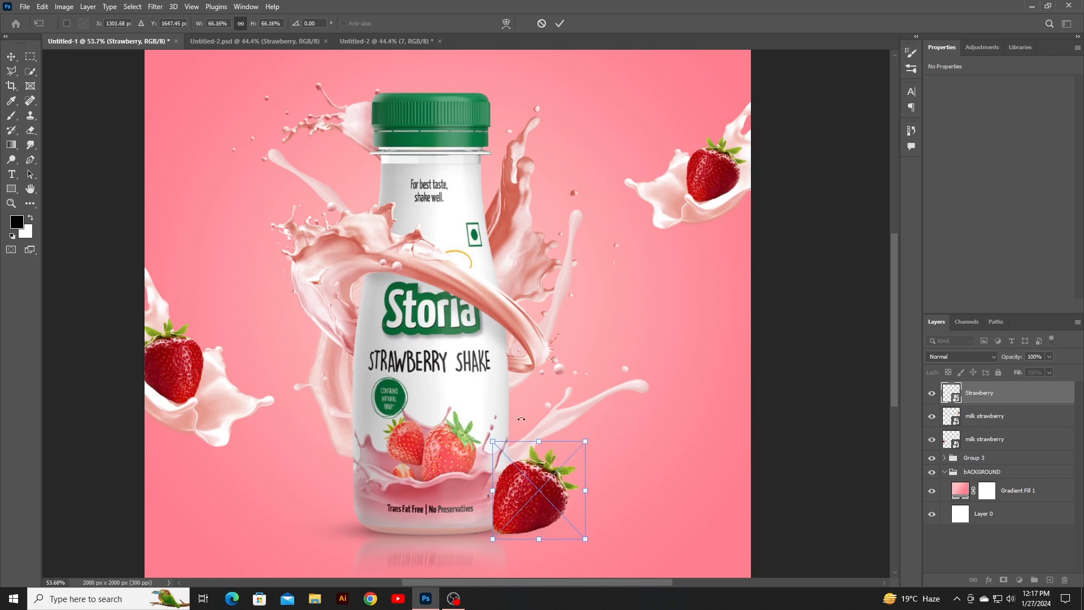
pyautogui.click(559, 23)
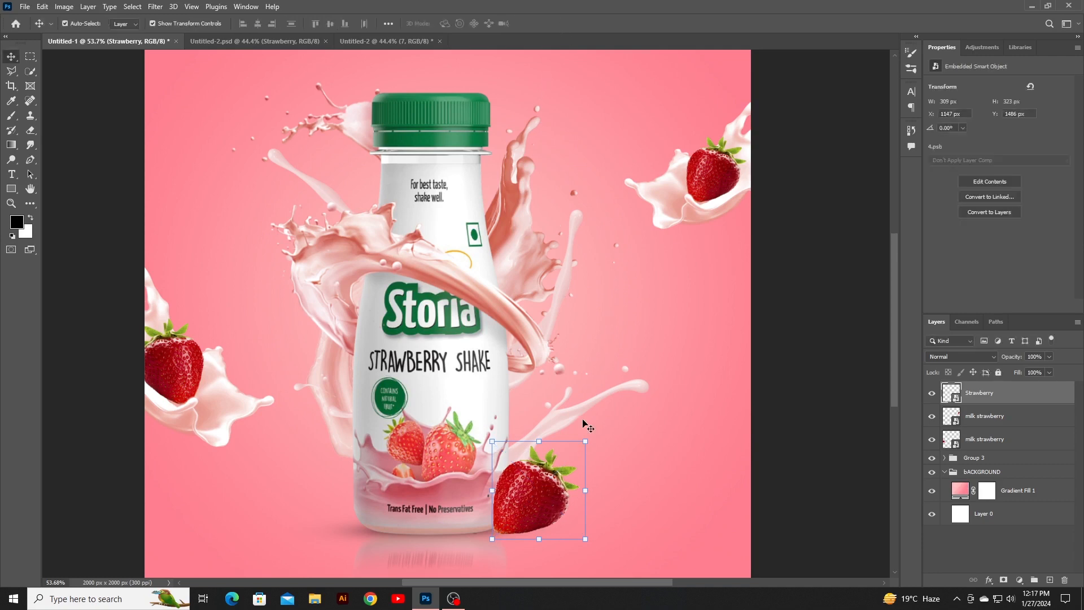
# - Duplicate the strawberry, scale the copy to 42.66%, rotate it 5.85°, and place it in front of the original's lower right
pyautogui.moveTo(536, 494); pyautogui.dragTo(569, 504)
pyautogui.moveTo(618, 451); pyautogui.dragTo(599, 488)
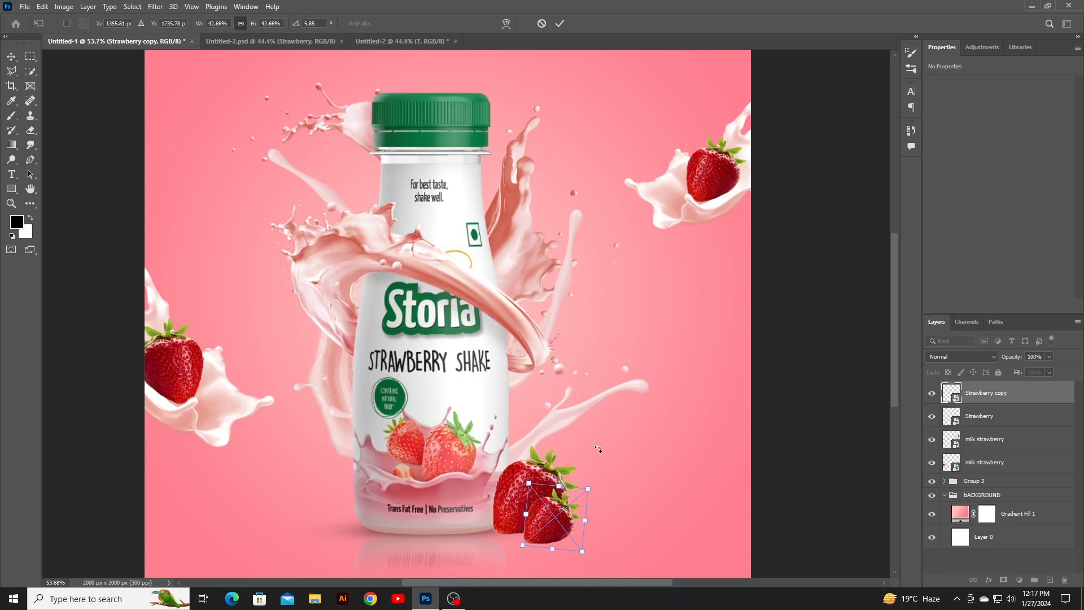
pyautogui.click(559, 23)
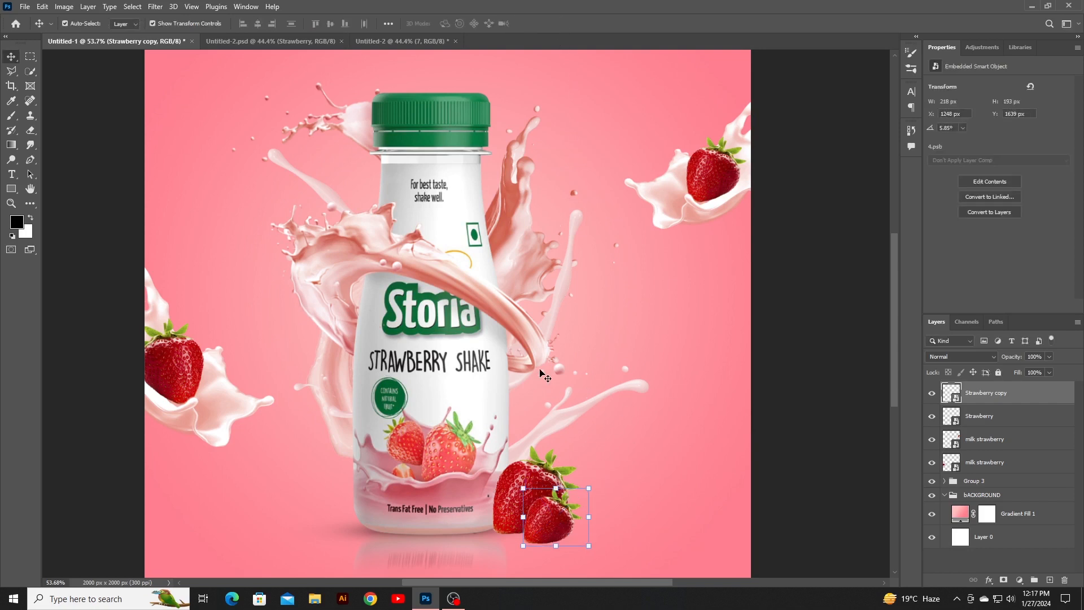
# - Group the two strawberries beside the bottle and convert the group to a smart object
pyautogui.keyDown('ctrl'); pyautogui.click(1015, 420); pyautogui.keyUp('ctrl')
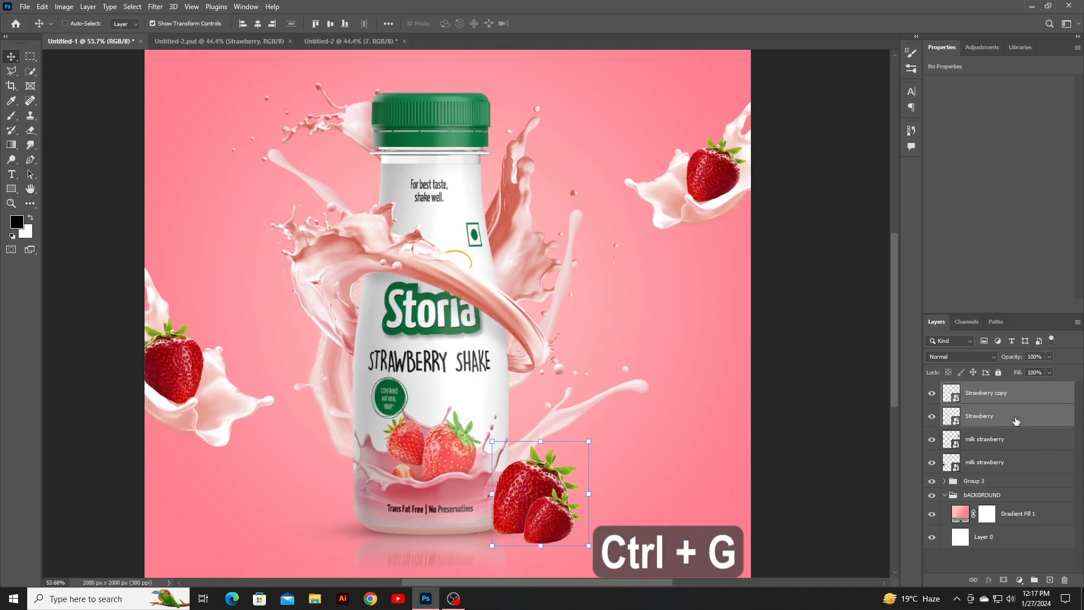
pyautogui.hotkey('ctrl', 'g')
pyautogui.rightClick(1000, 392)
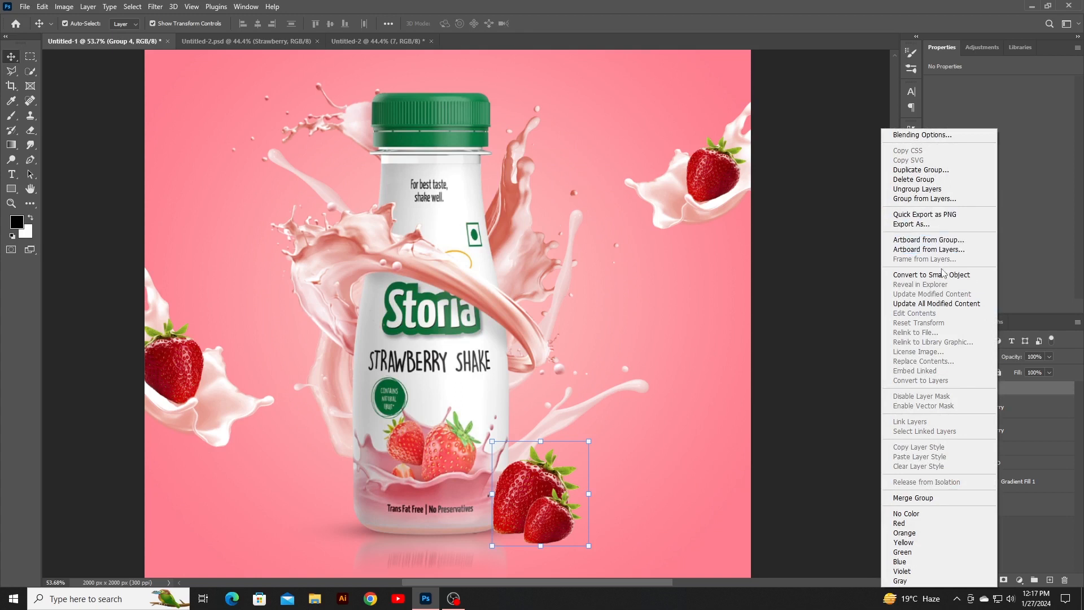
pyautogui.click(966, 276)
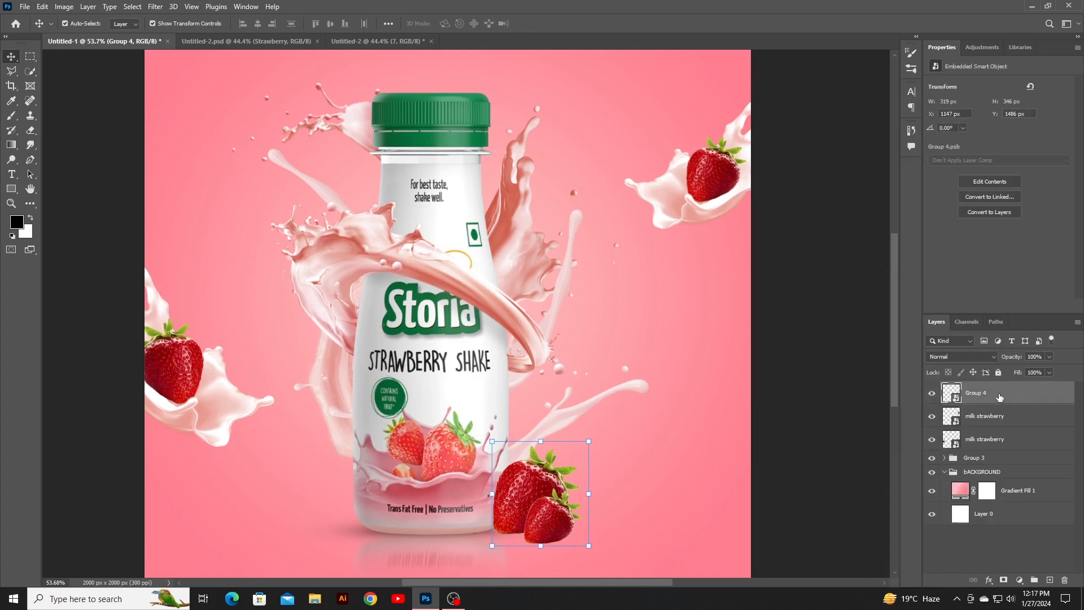
# - Add a new empty layer directly beneath the strawberry smart object and make it active
pyautogui.click(998, 416)
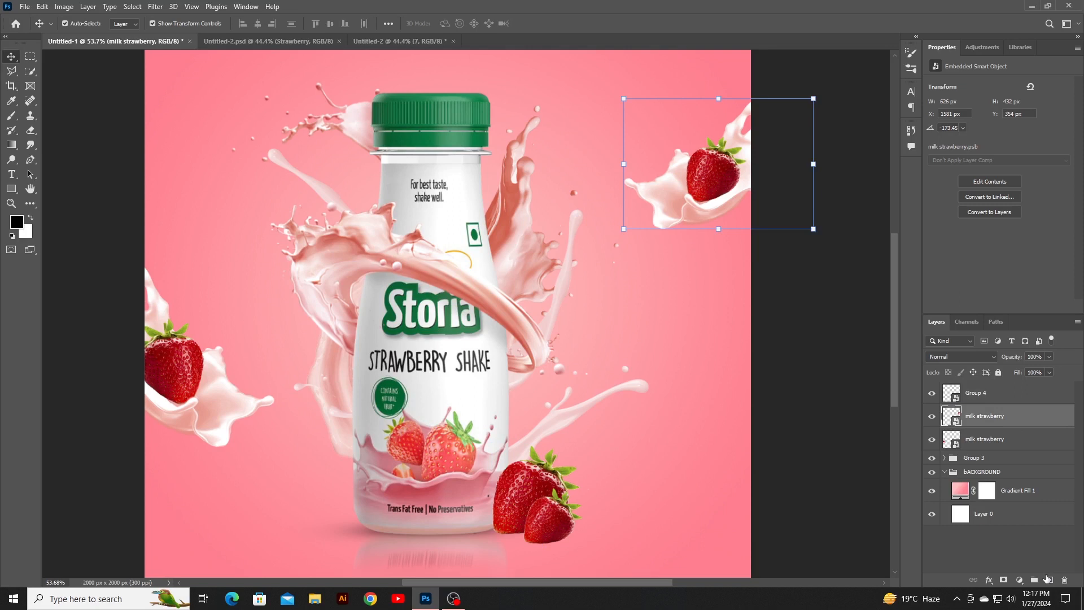
pyautogui.click(1047, 579)
pyautogui.click(982, 401)
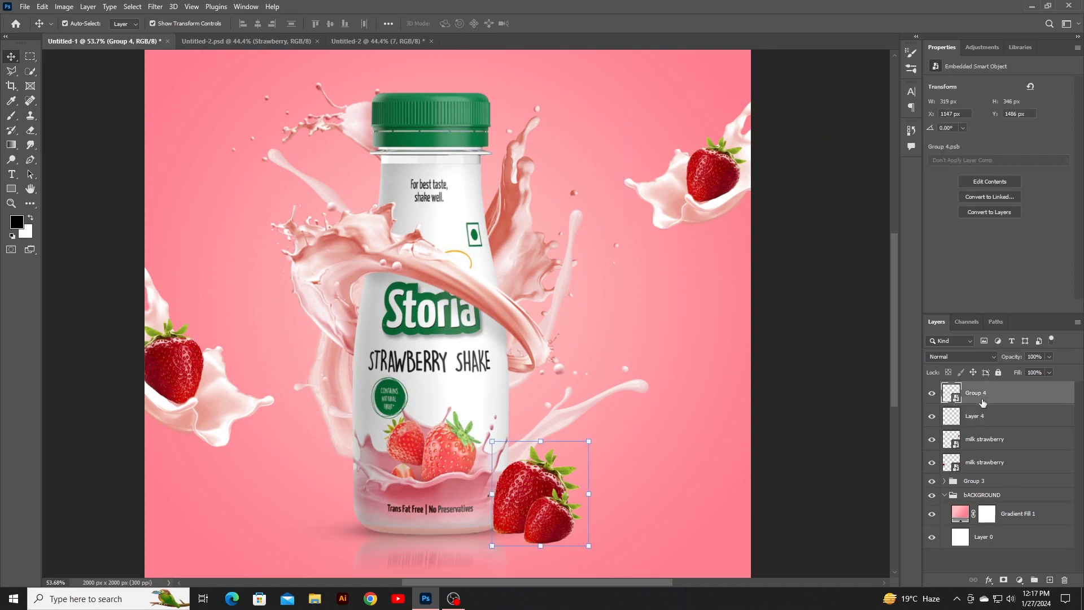
pyautogui.click(981, 416)
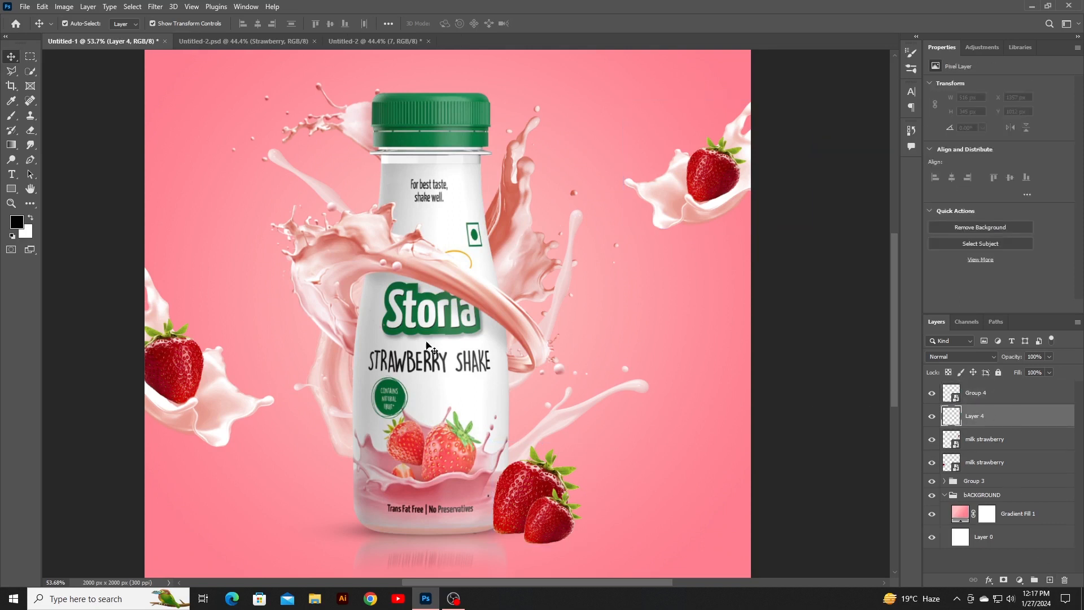
# - Paint a black shadow beneath the two strawberries with a flattened soft round brush at 200 px and 82% opacity
pyautogui.click(11, 116)
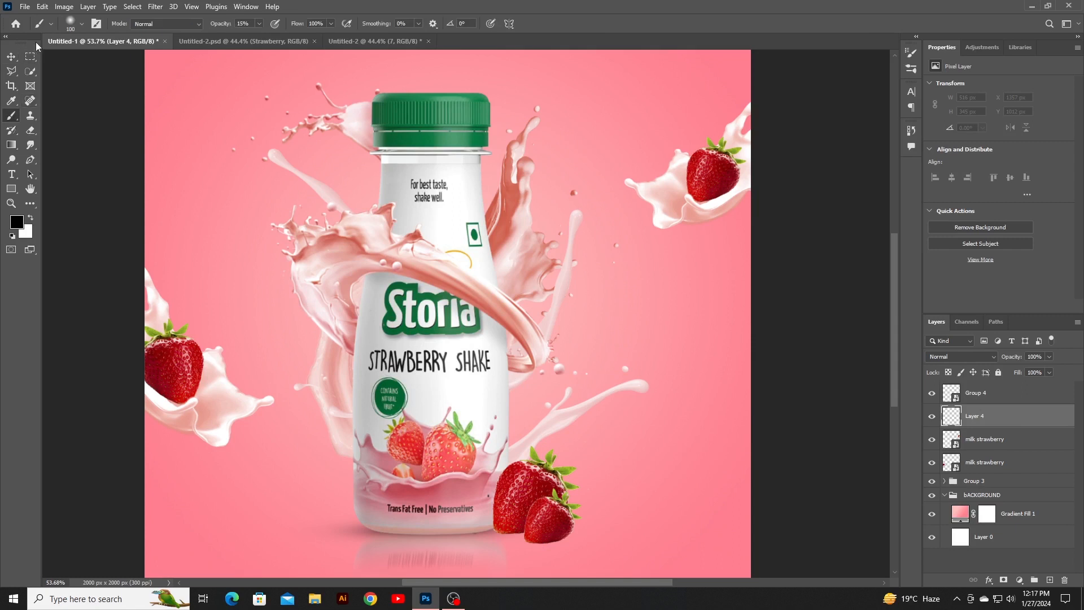
pyautogui.click(67, 22)
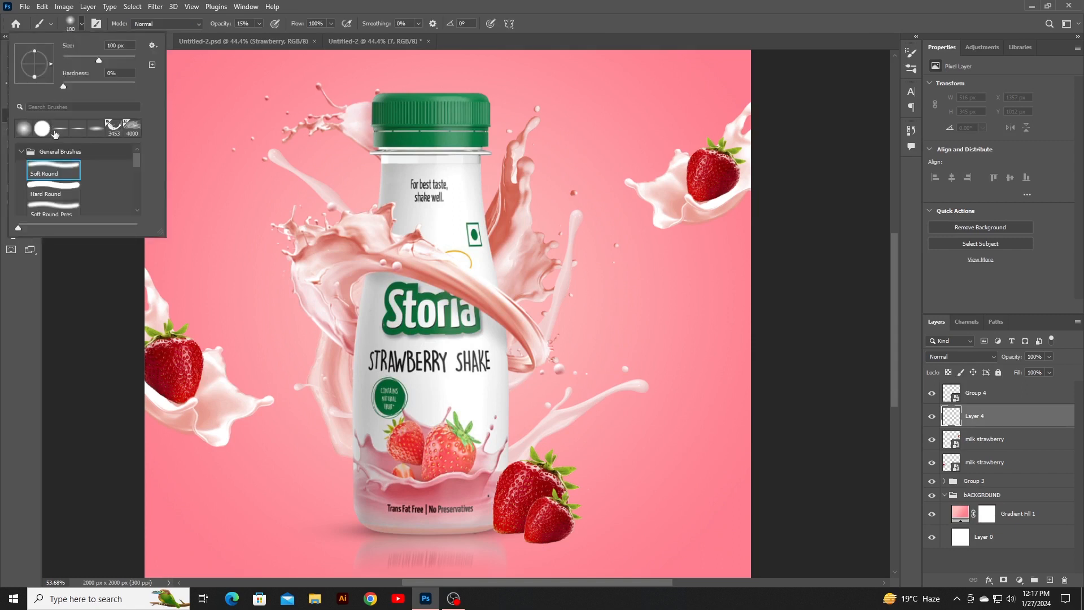
pyautogui.click(66, 303)
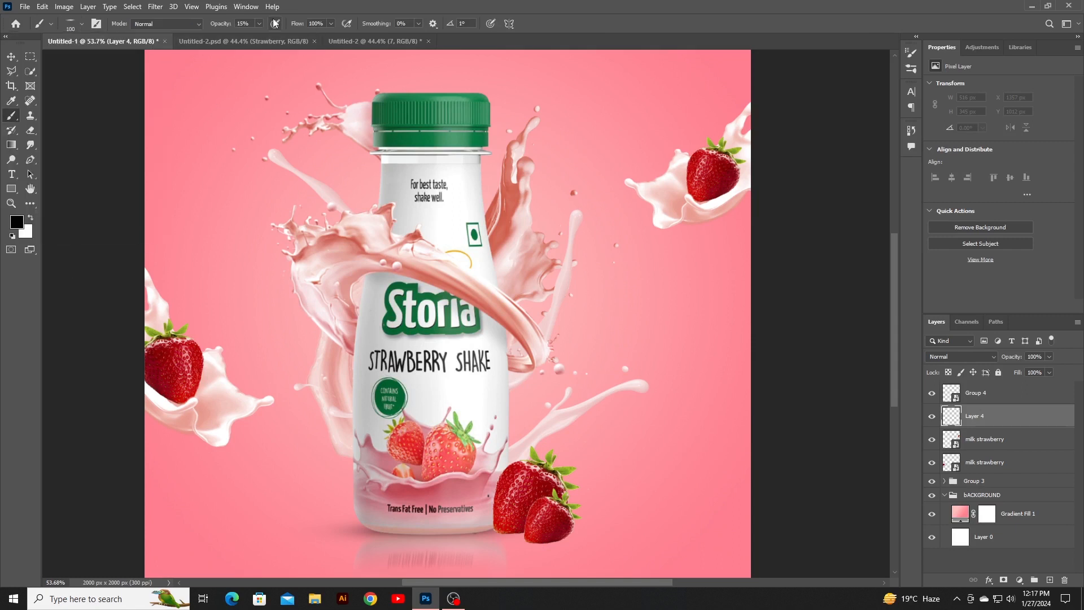
pyautogui.moveTo(219, 25)
pyautogui.mouseDown()
pyautogui.moveTo(266, 49)
pyautogui.moveTo(275, 29)
pyautogui.mouseUp()
pyautogui.press(']')
pyautogui.press(']')
pyautogui.press(']')
pyautogui.press(']')
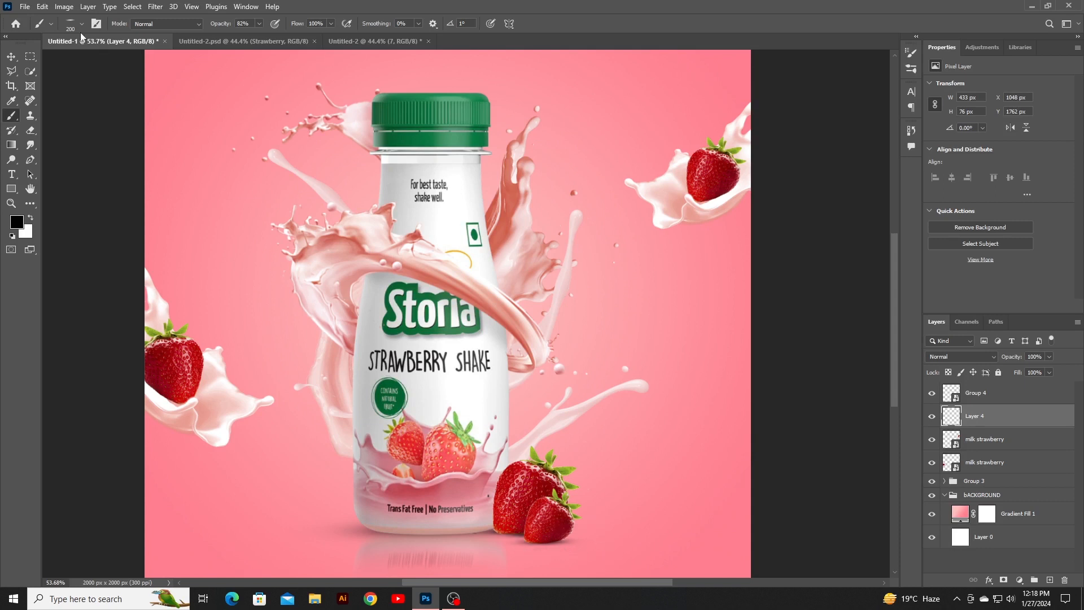
pyautogui.click(11, 56)
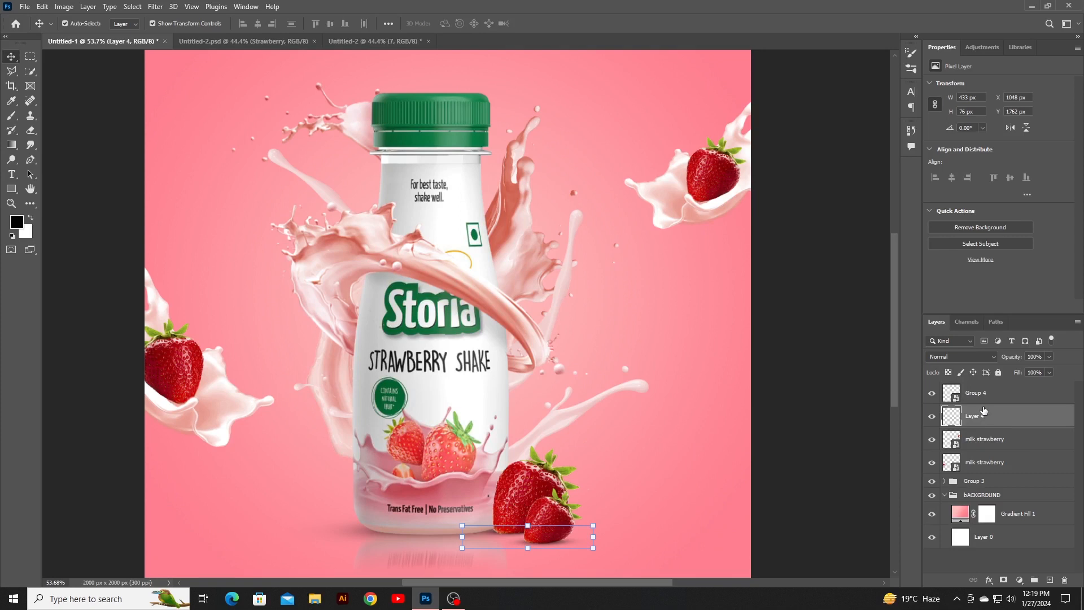
# - Copy the single strawberry from Untitled-2.psd, scale it to 37.96%, and place it in the open area right of the bottle
pyautogui.click(291, 39)
pyautogui.moveTo(655, 356)
pyautogui.mouseDown()
pyautogui.moveTo(144, 29)
pyautogui.moveTo(138, 43)
pyautogui.moveTo(530, 355)
pyautogui.moveTo(649, 351)
pyautogui.mouseUp()
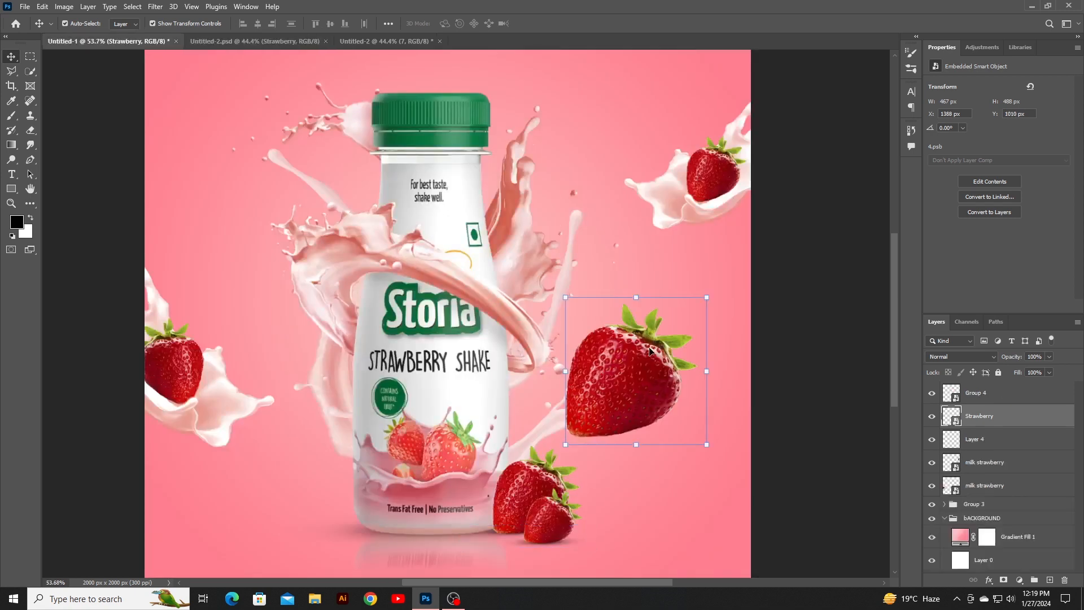
pyautogui.moveTo(710, 294); pyautogui.dragTo(626, 378)
pyautogui.moveTo(606, 413); pyautogui.dragTo(689, 305)
pyautogui.moveTo(712, 270); pyautogui.dragTo(705, 281)
pyautogui.moveTo(671, 319); pyautogui.dragTo(657, 325)
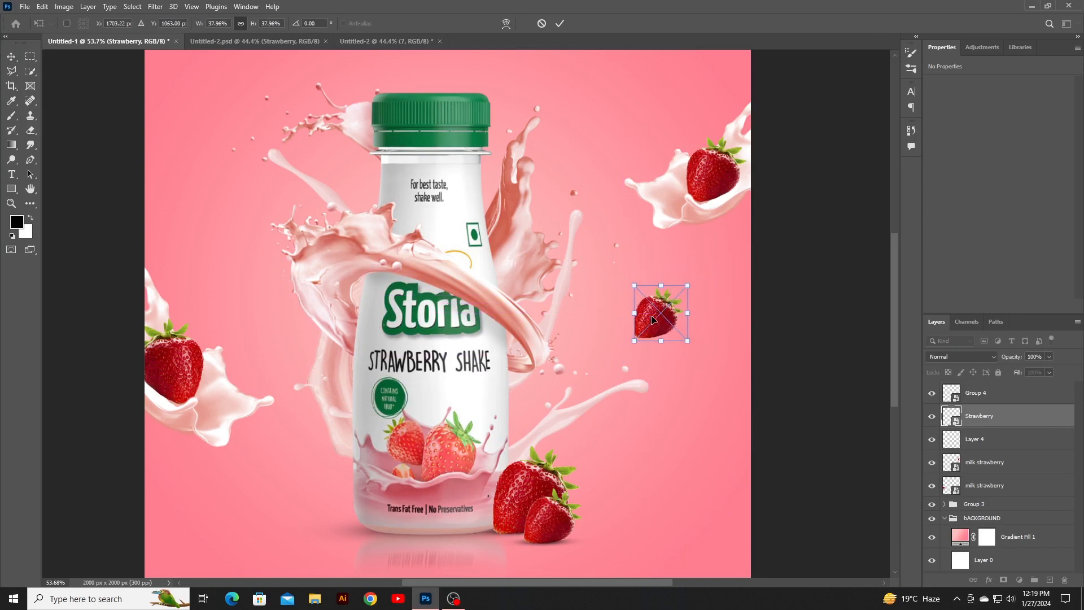
pyautogui.click(559, 24)
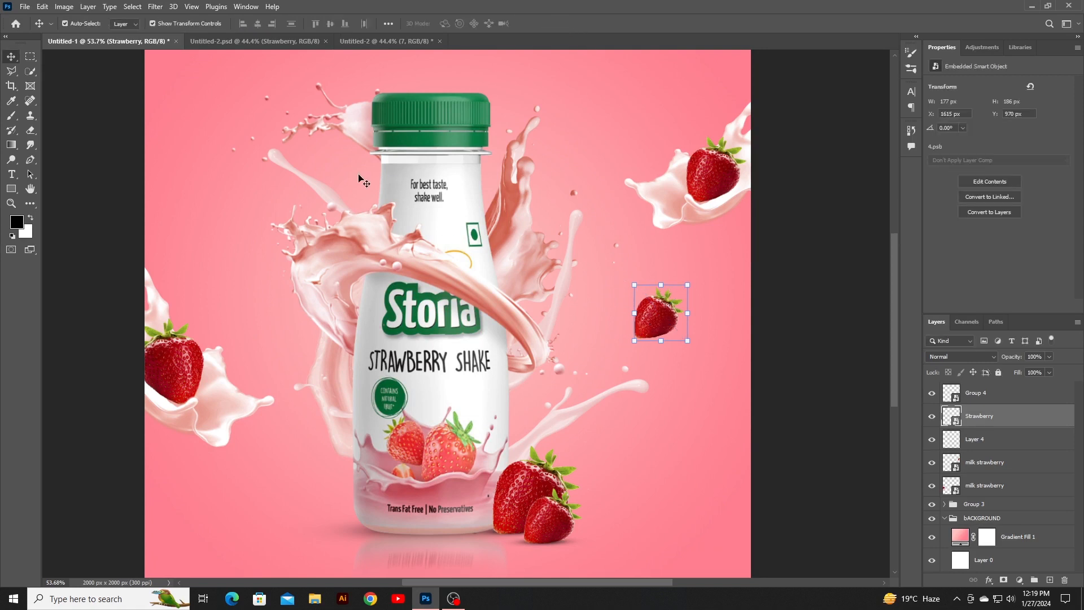
# - Apply a Motion Blur with an angle of -51° and a distance of 30 pixels to the small strawberry
pyautogui.click(158, 6)
pyautogui.moveTo(181, 151)
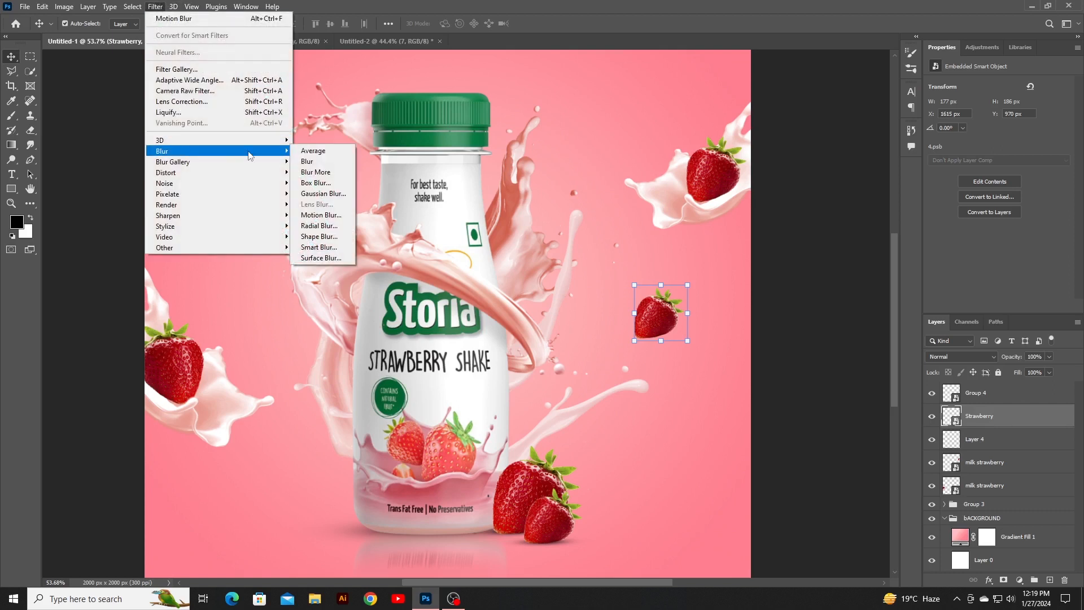
pyautogui.click(319, 215)
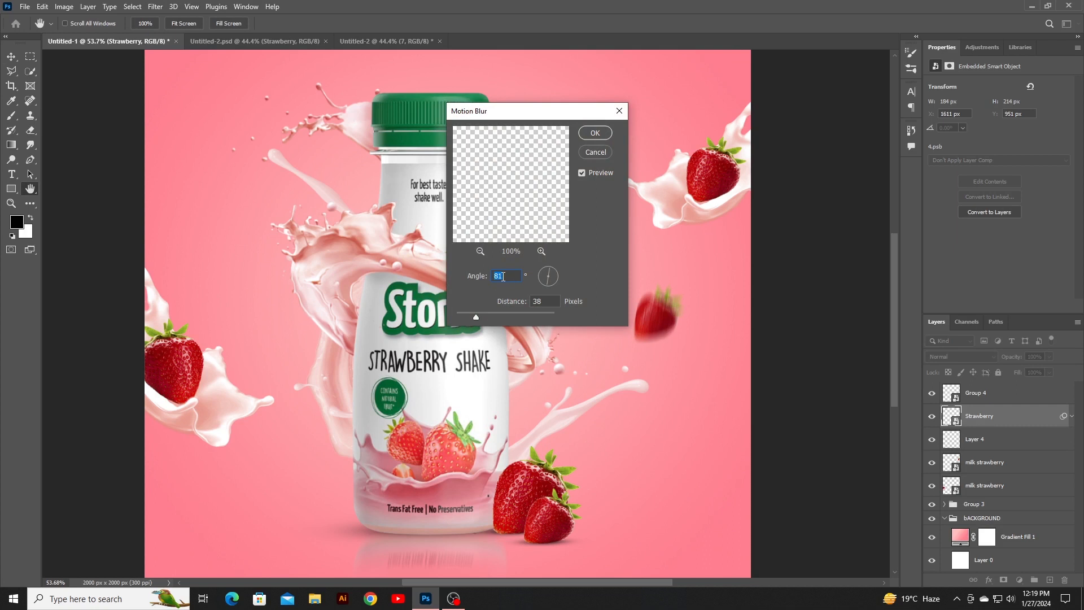
pyautogui.write('-51')
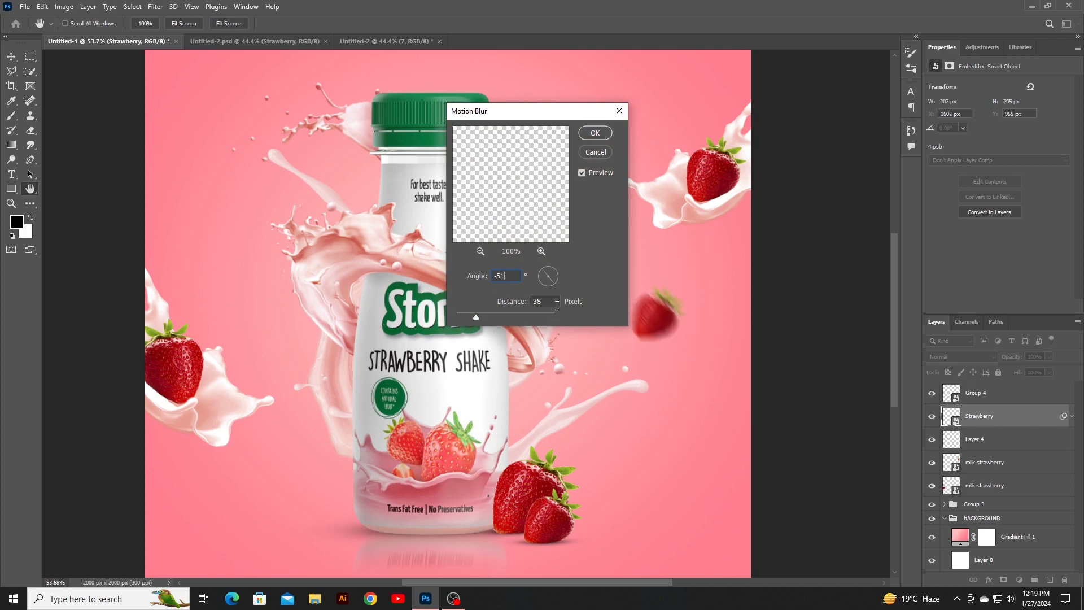
pyautogui.moveTo(545, 303); pyautogui.dragTo(527, 305)
pyautogui.write('30')
pyautogui.click(595, 133)
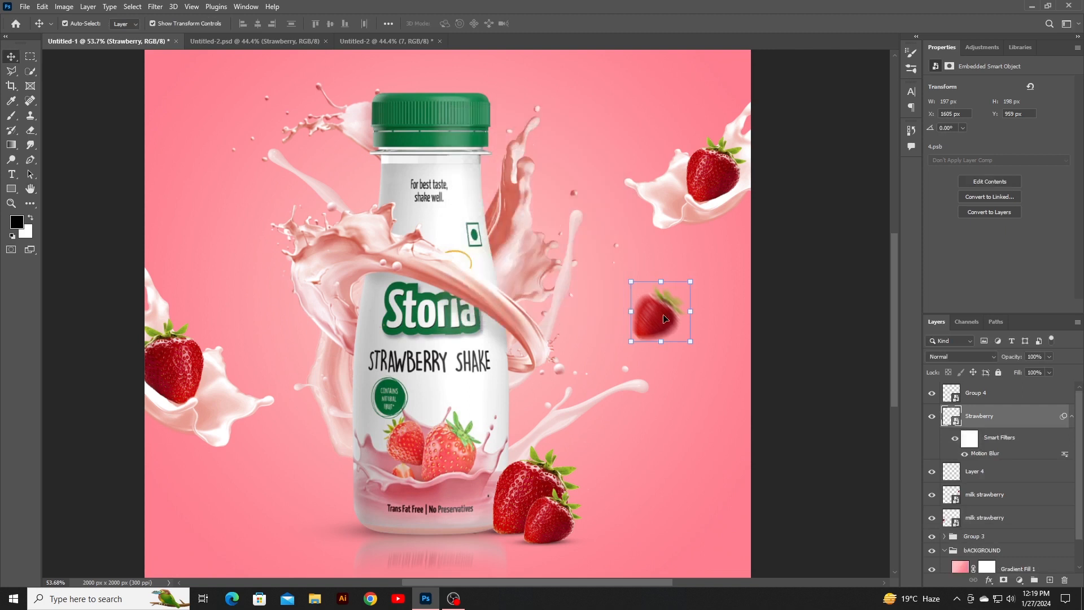
# - Duplicate the blurred strawberry, scale the copy to 45.63%, rotate it to -91.20°, and place it to the upper left of the bottle cap
pyautogui.moveTo(665, 318); pyautogui.dragTo(316, 102)
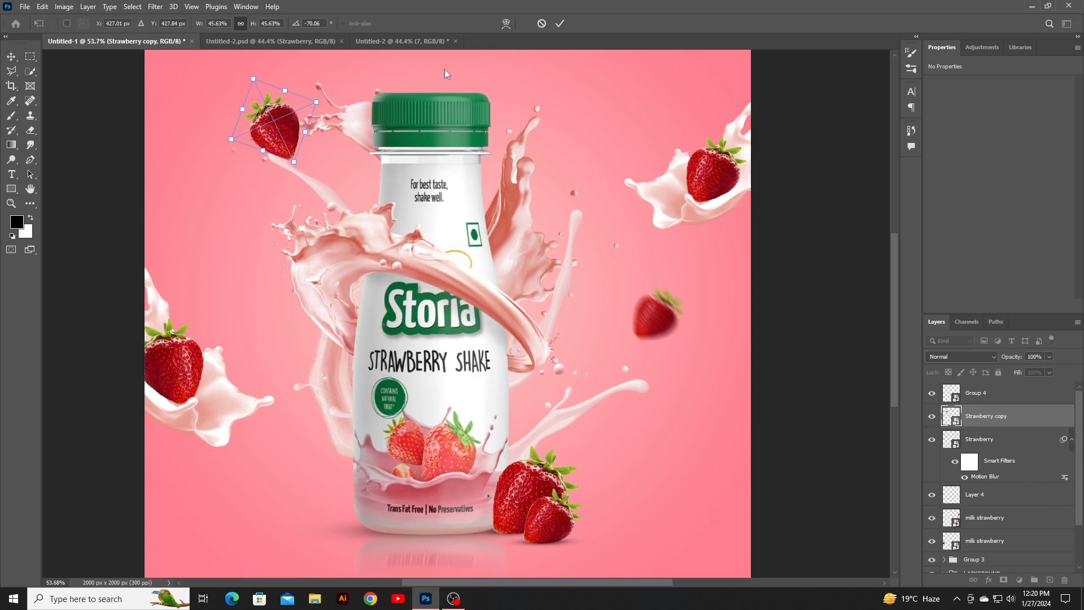
pyautogui.click(558, 24)
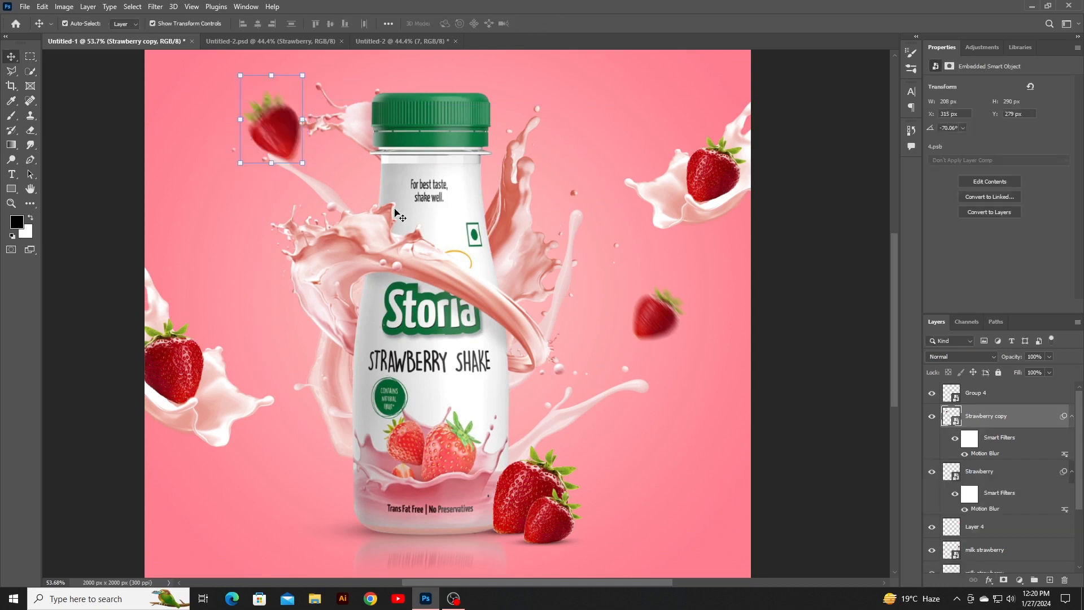
pyautogui.scroll(1, 398, 215)
pyautogui.scroll(2, 418, 184)
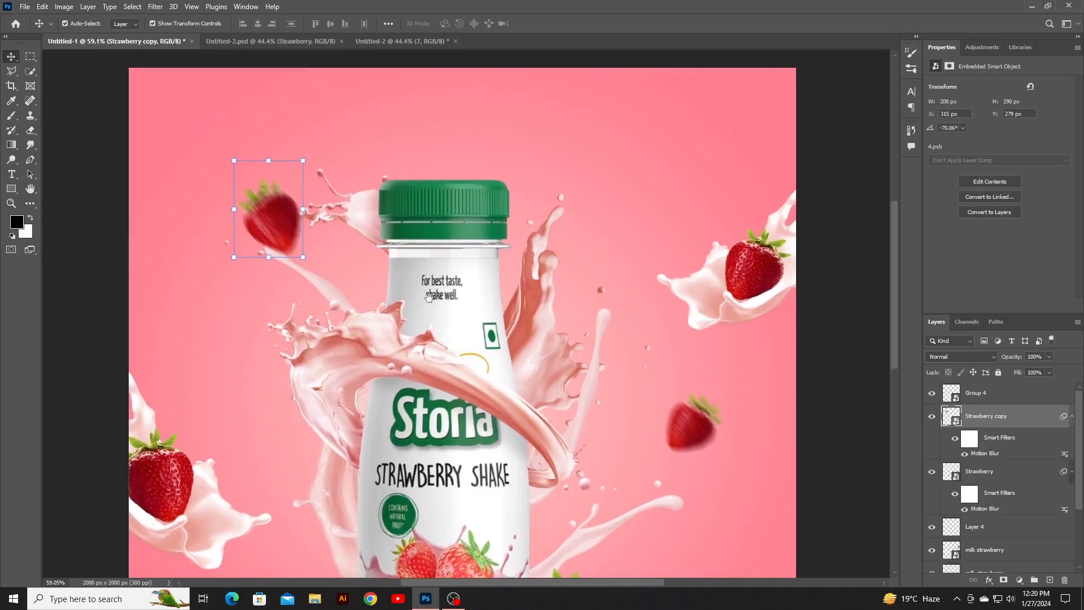
pyautogui.moveTo(264, 215); pyautogui.dragTo(264, 190)
pyautogui.hotkey('ctrl', 't')
pyautogui.moveTo(315, 244); pyautogui.dragTo(324, 230)
pyautogui.moveTo(286, 192)
pyautogui.mouseDown()
pyautogui.moveTo(259, 194)
pyautogui.moveTo(270, 199)
pyautogui.mouseUp()
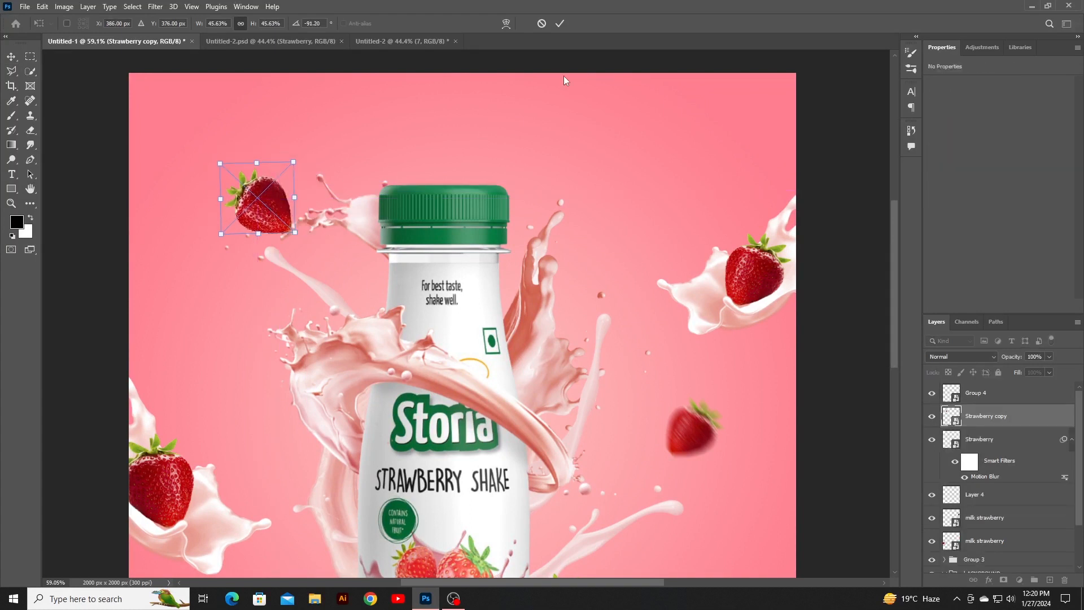
pyautogui.click(560, 23)
# - Duplicate a blurred strawberry, scale the copy to 54.13%, rotate it to 7.34°, and place it partly cropped in the canvas's lower left corner
pyautogui.scroll(-1, 481, 215)
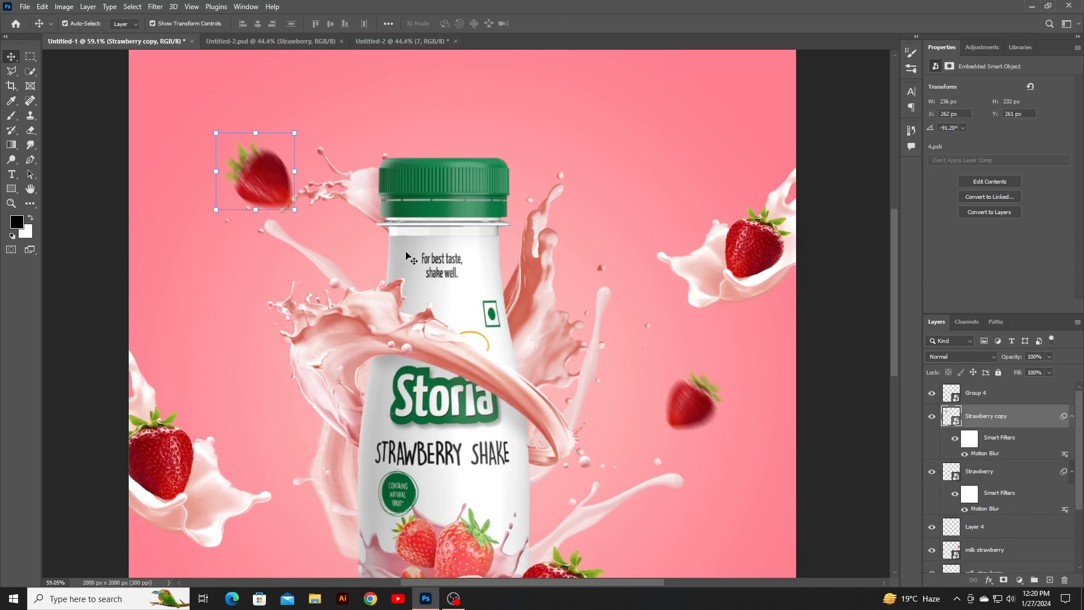
pyautogui.scroll(-1, 405, 255)
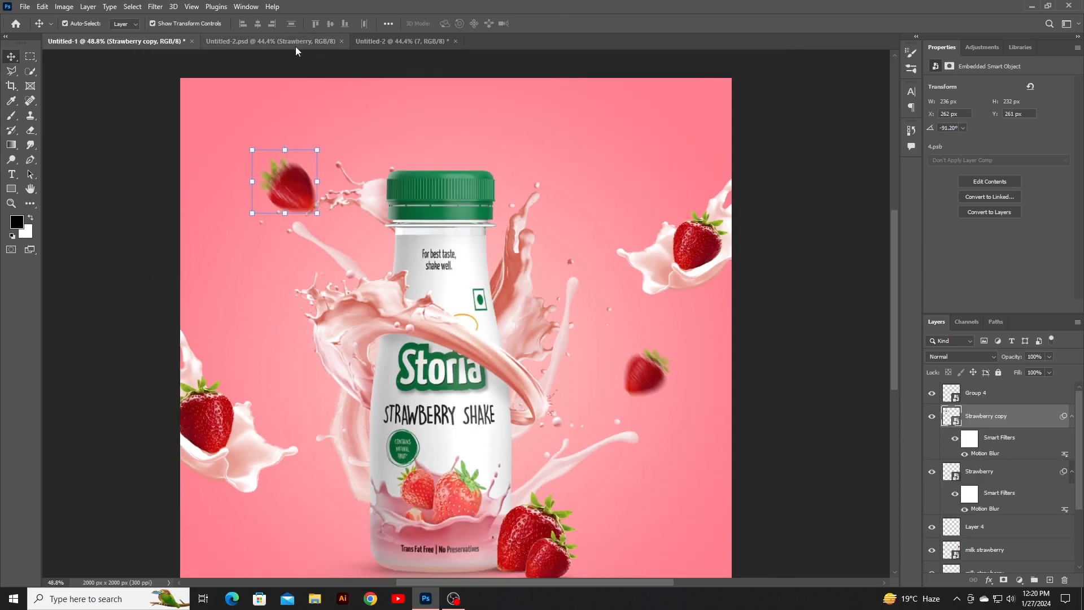
pyautogui.scroll(-2, 299, 182)
pyautogui.moveTo(301, 136); pyautogui.dragTo(275, 498)
pyautogui.moveTo(295, 443); pyautogui.dragTo(299, 513)
pyautogui.moveTo(243, 477); pyautogui.dragTo(185, 551)
pyautogui.moveTo(230, 518); pyautogui.dragTo(258, 514)
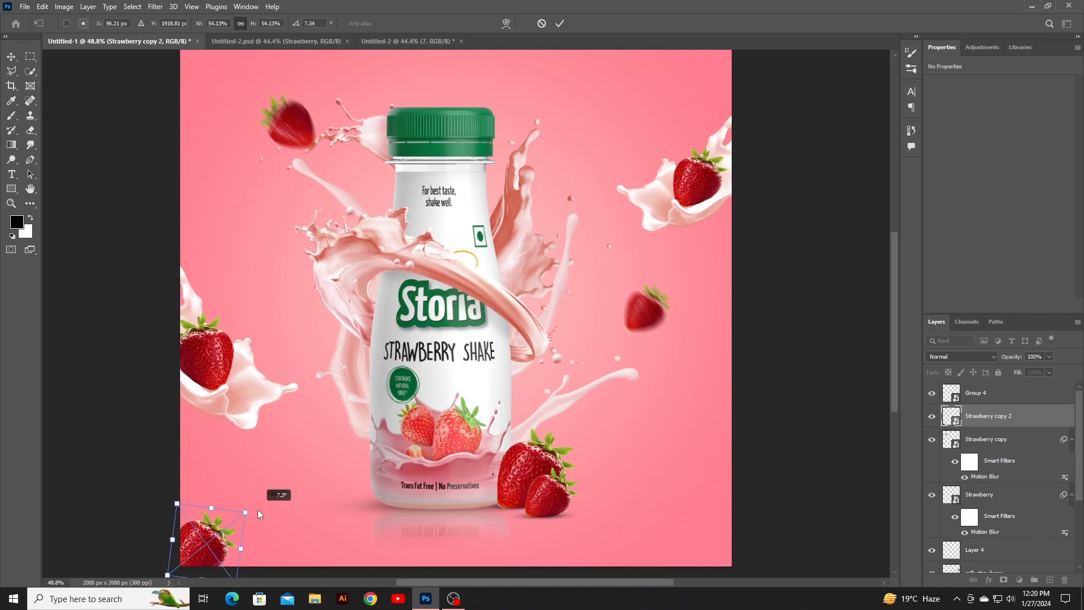
pyautogui.click(565, 22)
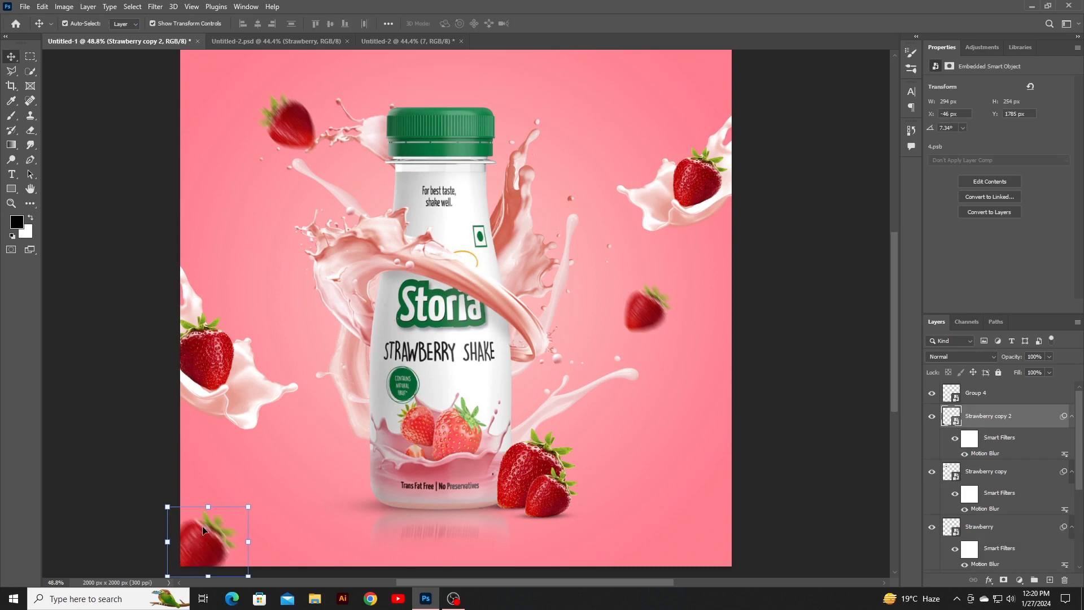
# - Duplicate the lower left corner strawberry, rotate the copy to -69.38°, and place it in the canvas's lower right corner
pyautogui.moveTo(204, 530); pyautogui.dragTo(645, 447)
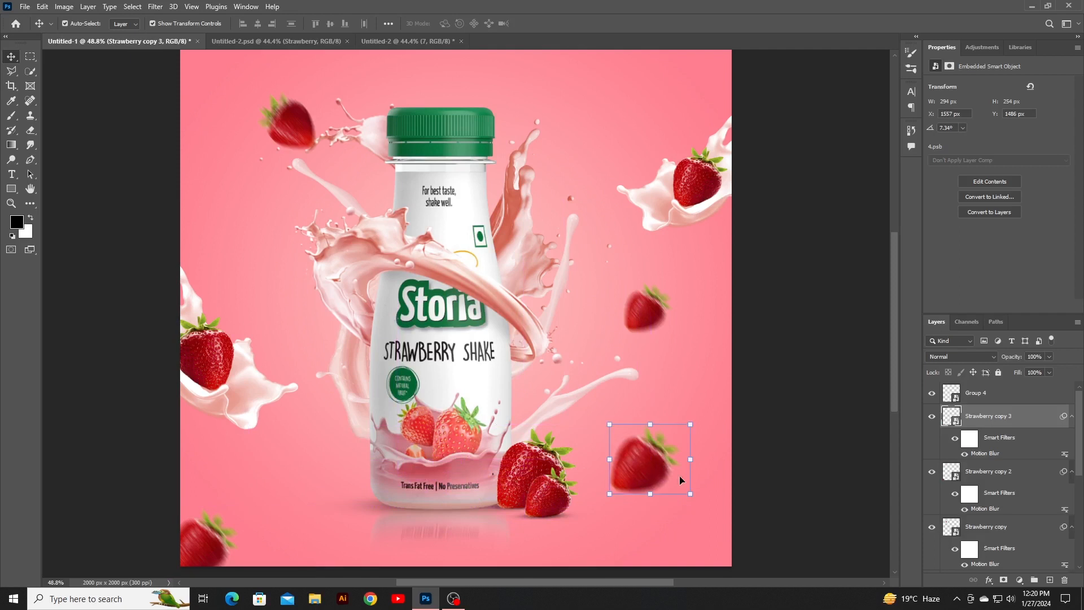
pyautogui.moveTo(694, 503); pyautogui.dragTo(701, 497)
pyautogui.moveTo(629, 471); pyautogui.dragTo(655, 479)
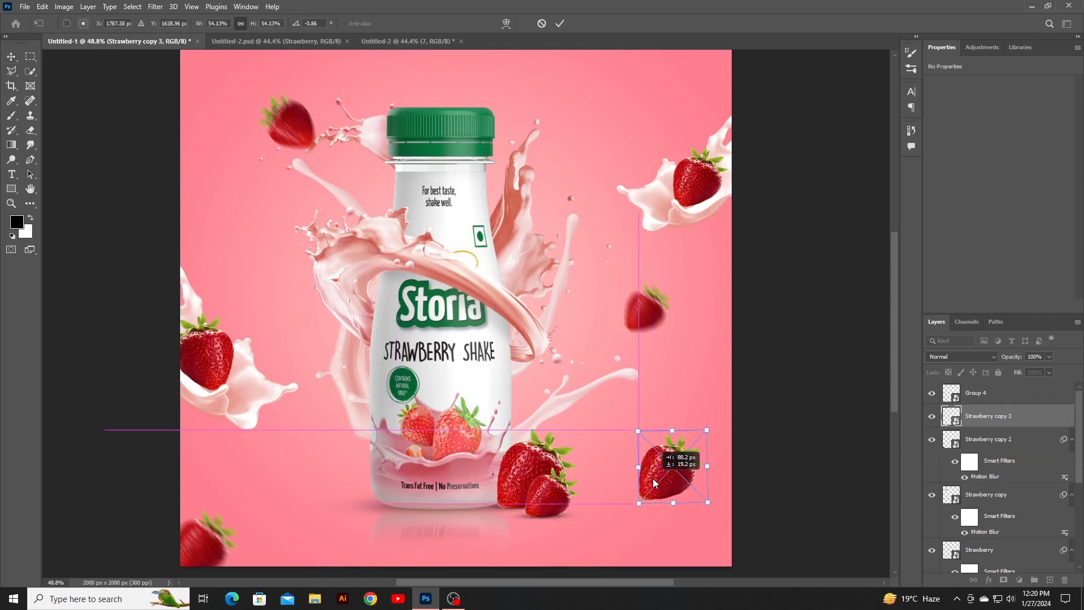
pyautogui.click(561, 25)
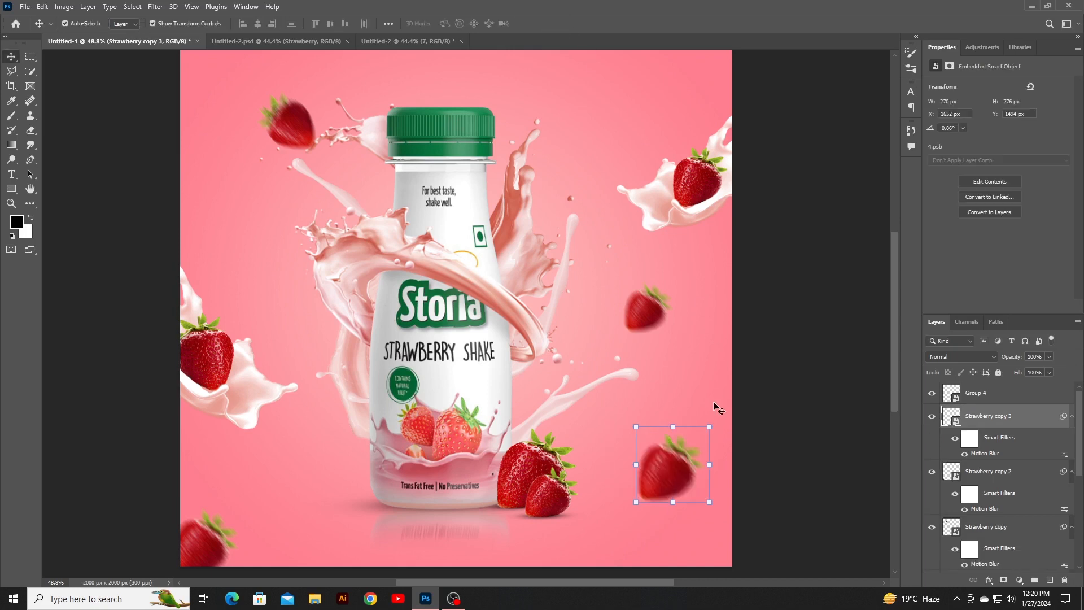
pyautogui.moveTo(669, 482); pyautogui.dragTo(733, 558)
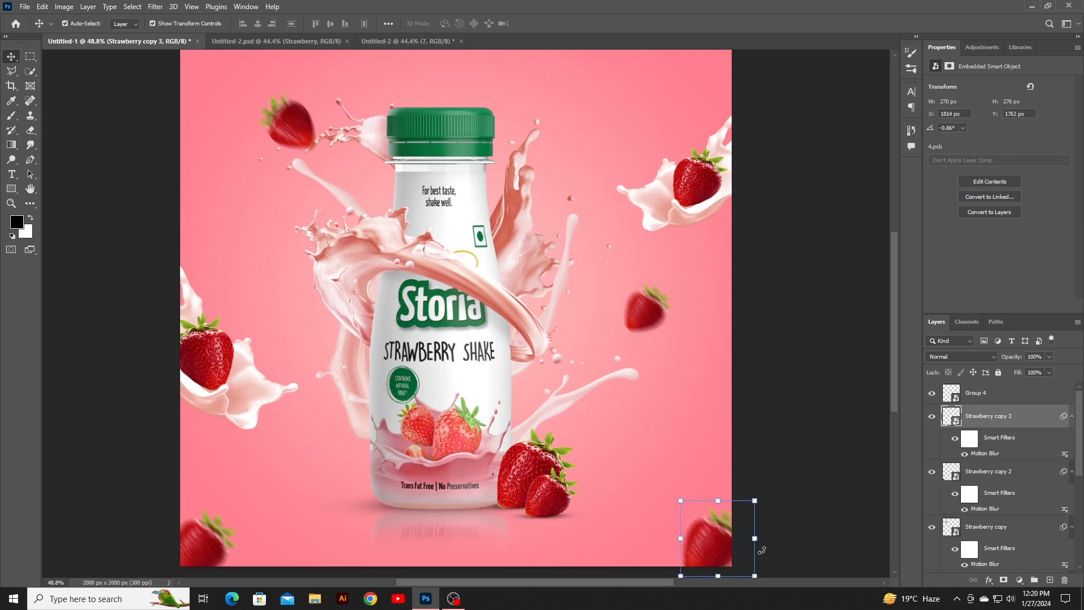
pyautogui.moveTo(765, 497); pyautogui.dragTo(732, 463)
pyautogui.moveTo(779, 551); pyautogui.dragTo(804, 505)
pyautogui.moveTo(733, 540); pyautogui.dragTo(719, 525)
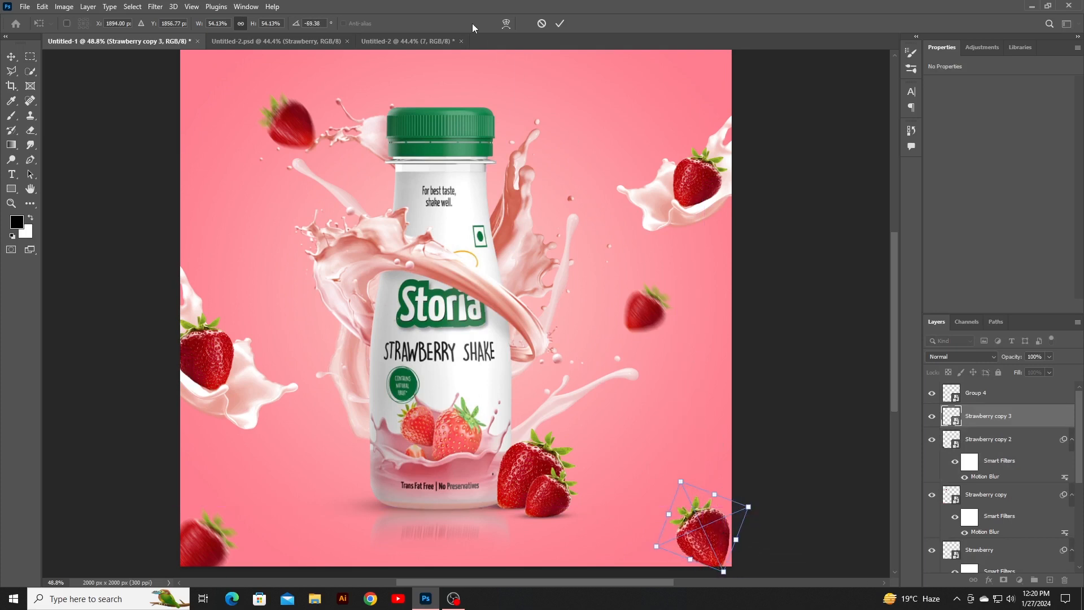
pyautogui.click(559, 23)
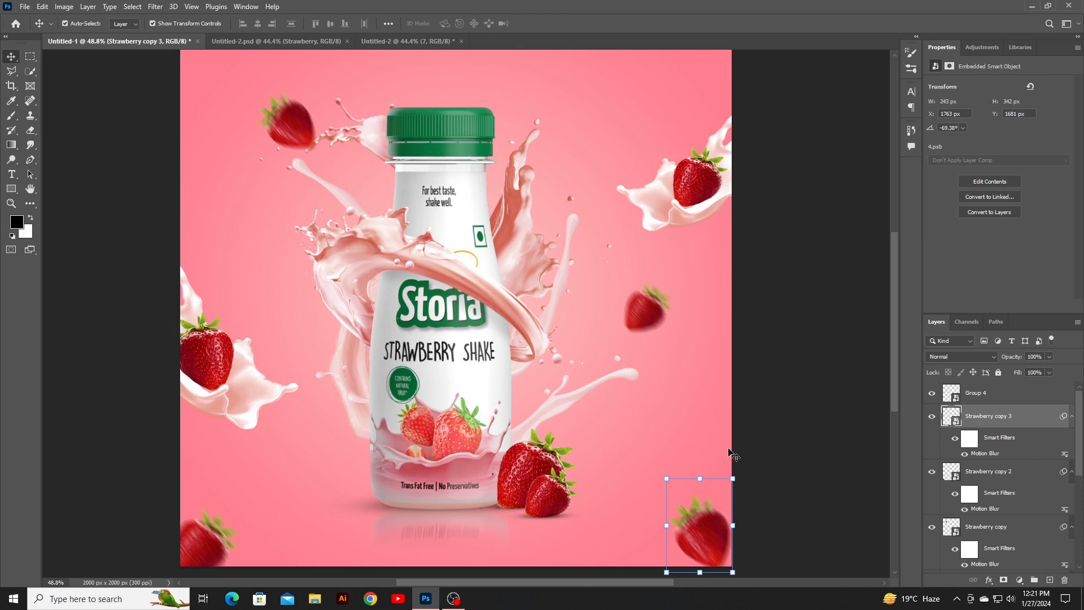
# - Copy the leaf from Untitled-2.psd, scale it to 79.43%, rotate it to 145.23°, and place it partly cropped in the canvas's upper left corner
pyautogui.click(295, 47)
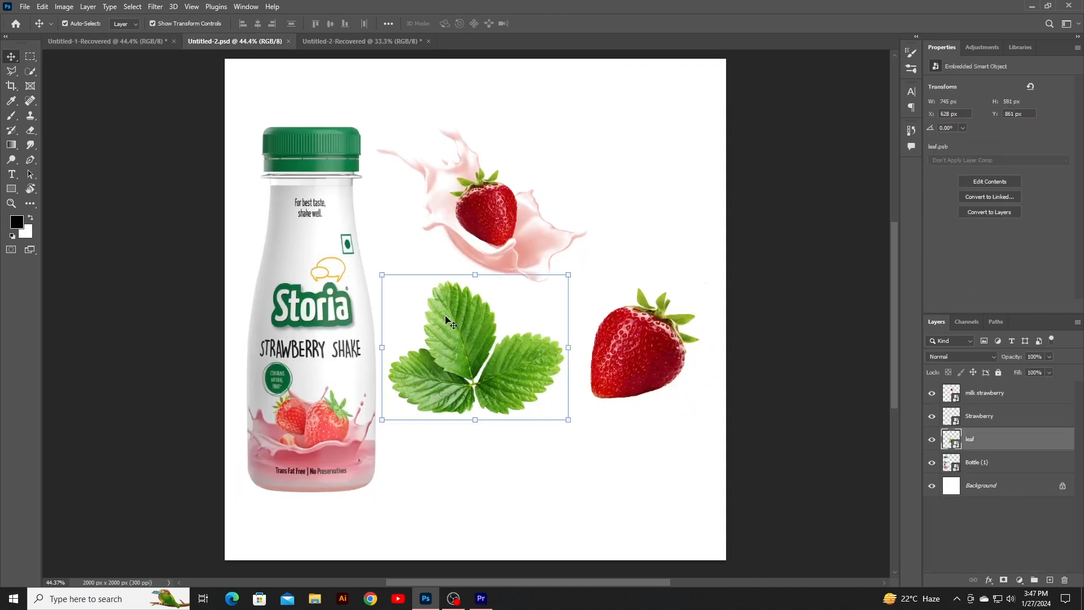
pyautogui.moveTo(446, 318); pyautogui.dragTo(432, 274)
pyautogui.moveTo(522, 228); pyautogui.dragTo(430, 384)
pyautogui.moveTo(434, 283); pyautogui.dragTo(317, 122)
pyautogui.moveTo(489, 177); pyautogui.dragTo(500, 220)
pyautogui.moveTo(313, 167); pyautogui.dragTo(266, 109)
pyautogui.moveTo(395, 93); pyautogui.dragTo(331, 137)
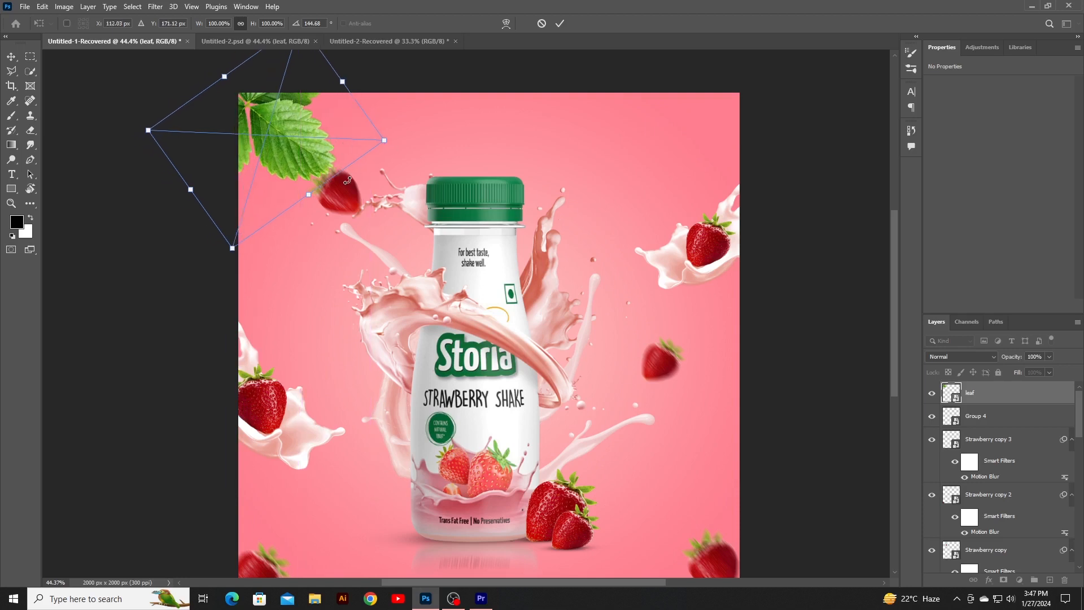
pyautogui.moveTo(311, 192); pyautogui.dragTo(294, 148)
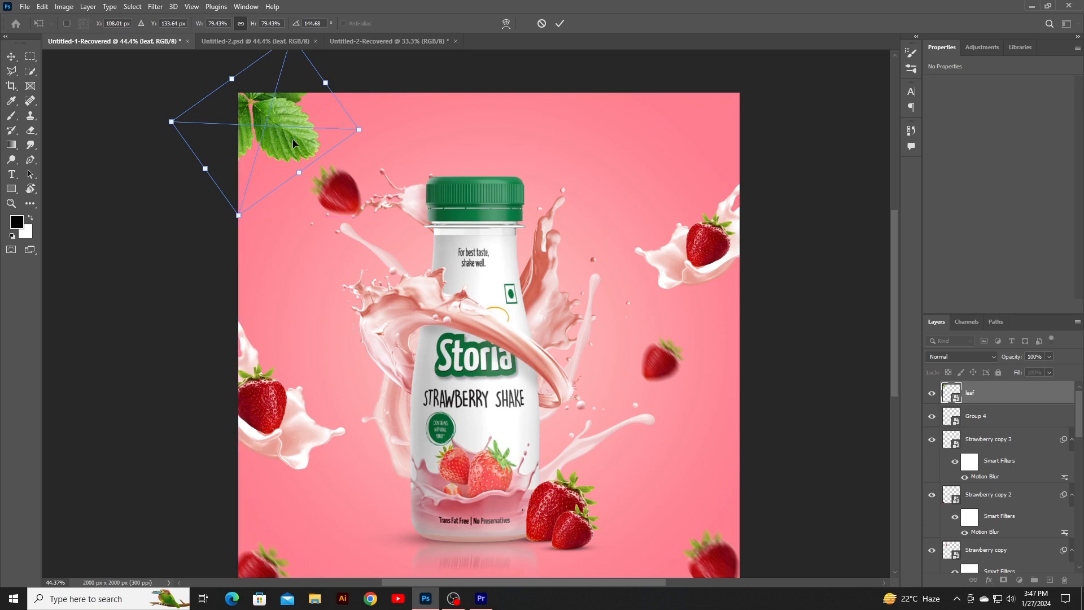
pyautogui.moveTo(383, 138); pyautogui.dragTo(383, 143)
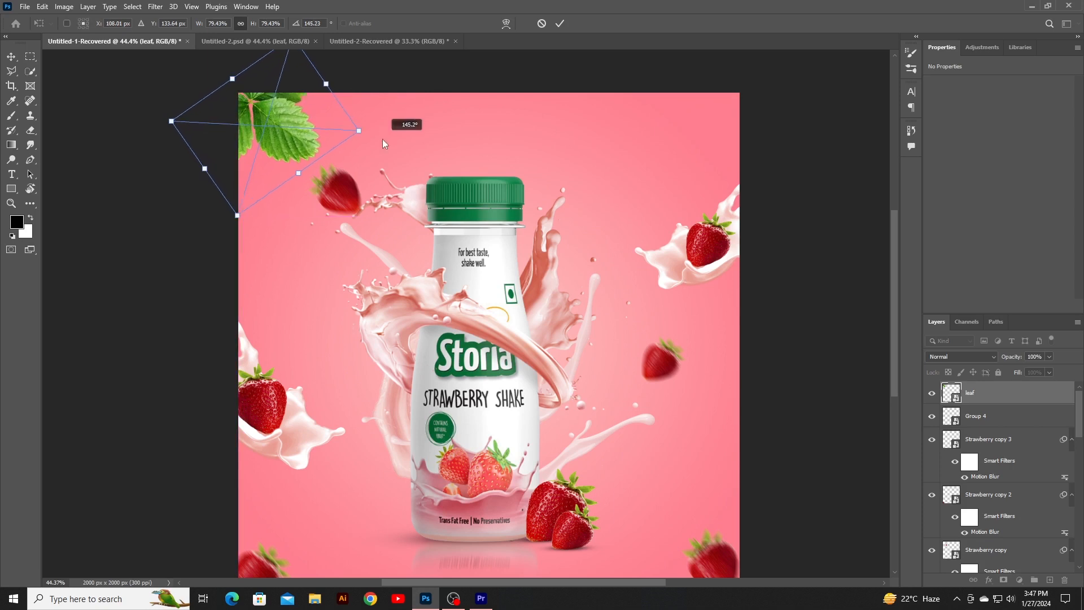
pyautogui.moveTo(301, 128); pyautogui.dragTo(295, 129)
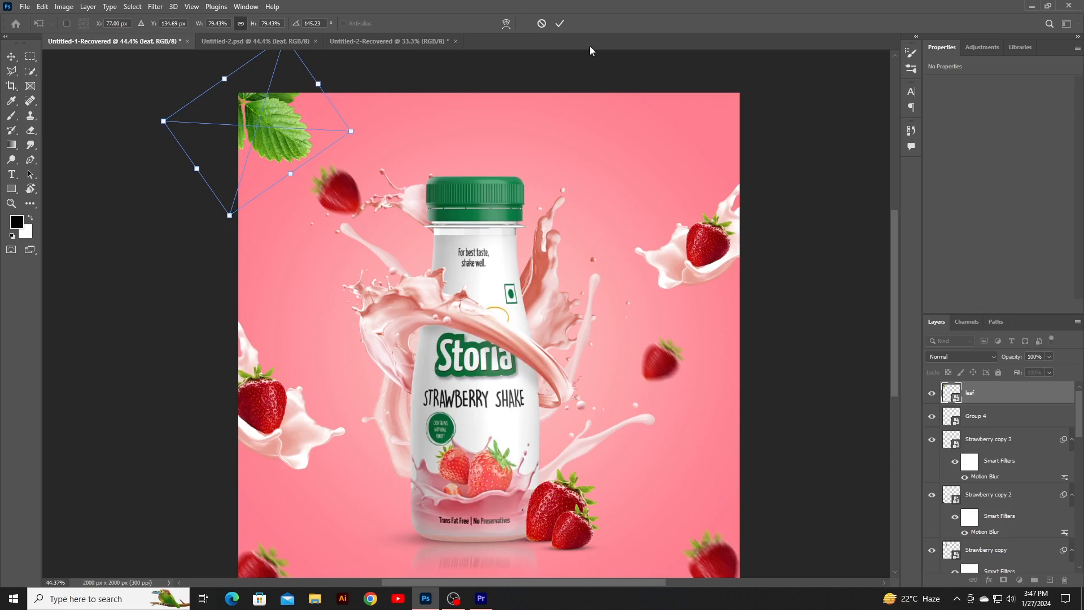
pyautogui.click(561, 23)
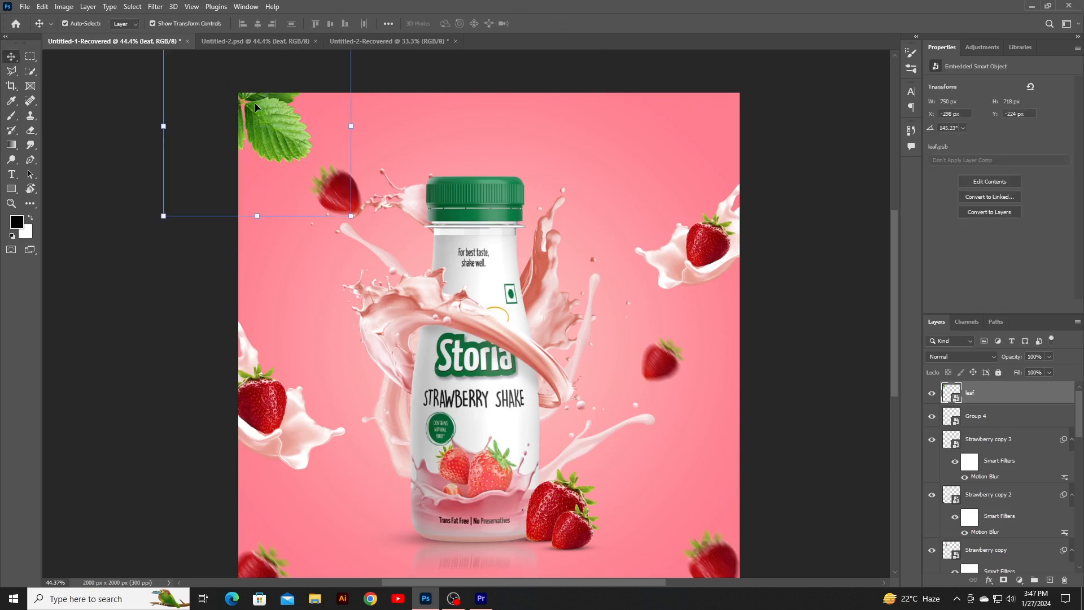
# - Apply a Motion Blur with an angle of -51° and a distance of 30 pixels to the leaf in the upper left corner
pyautogui.click(155, 6)
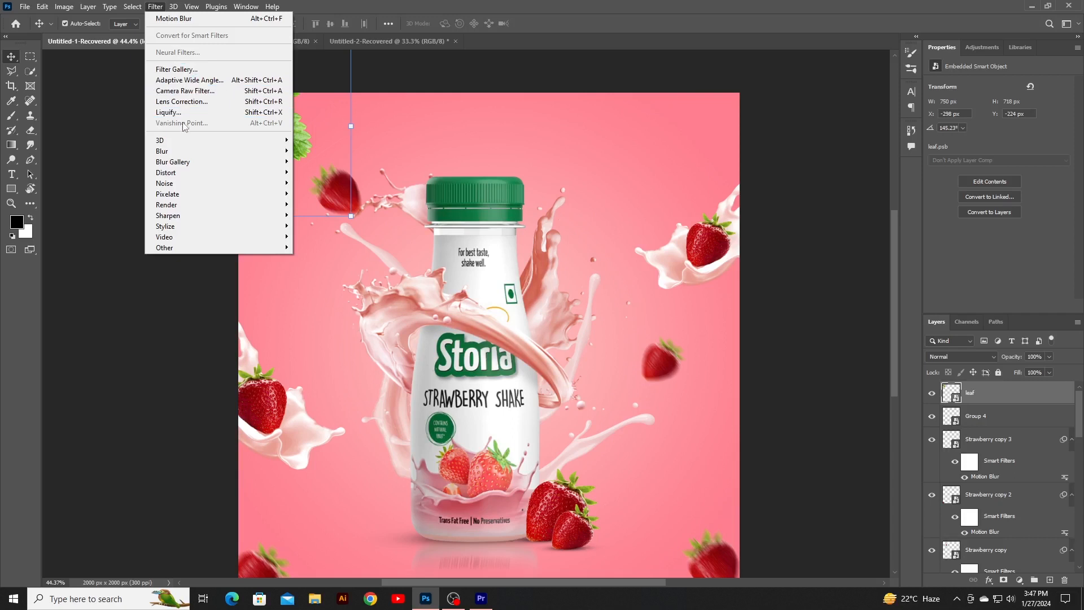
pyautogui.moveTo(189, 151)
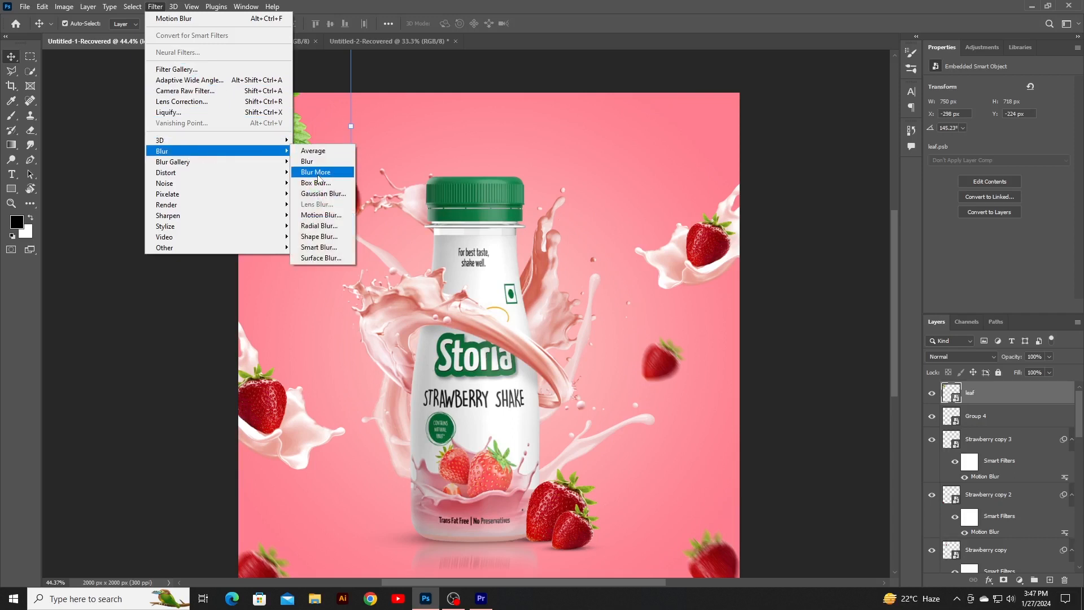
pyautogui.click(327, 215)
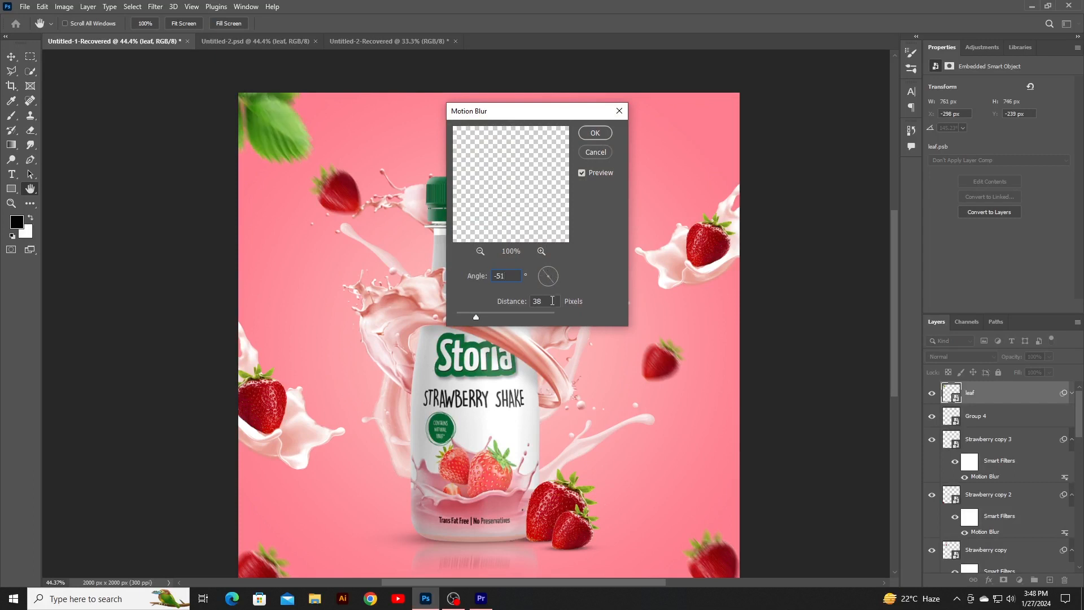
pyautogui.write('30')
pyautogui.click(593, 139)
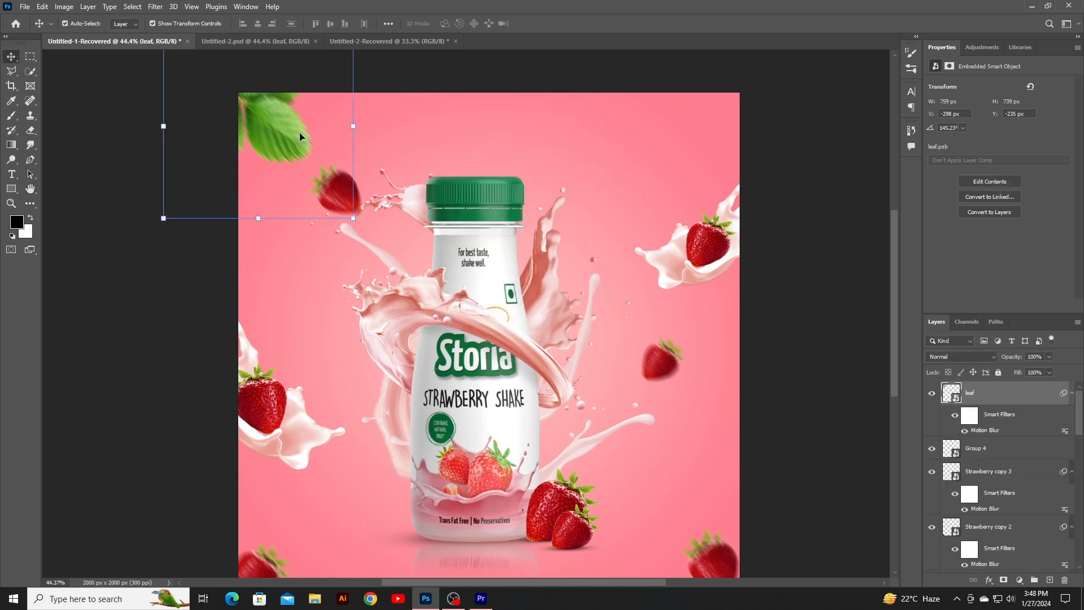
# - Select the upper leaflet of the leaf in Untitled-2.psd with an 80 px Quick Selection brush and paste it into Untitled-1-Recovered
pyautogui.click(265, 48)
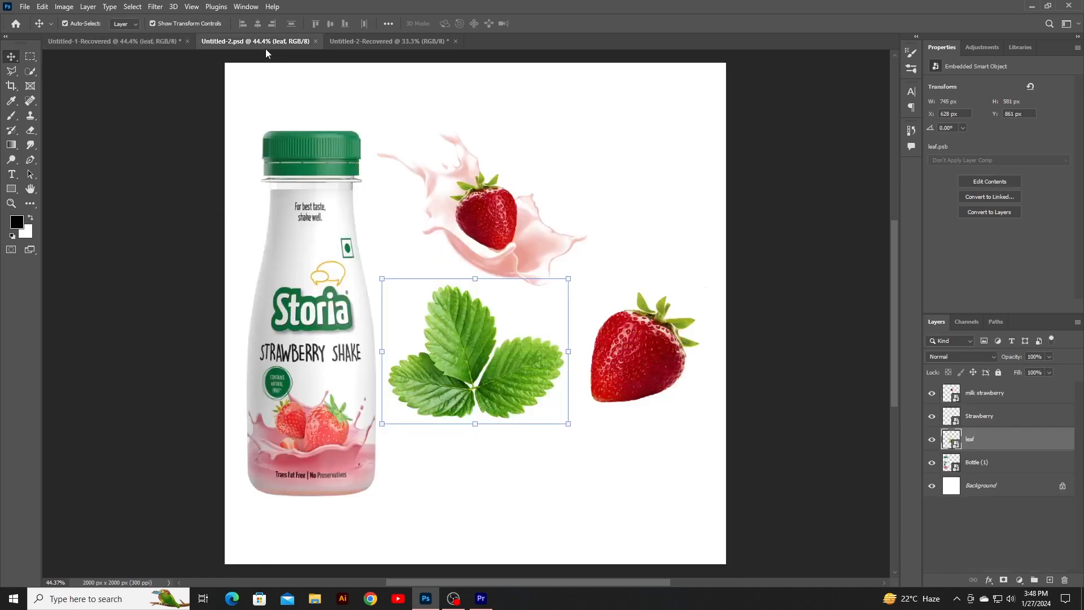
pyautogui.click(31, 73)
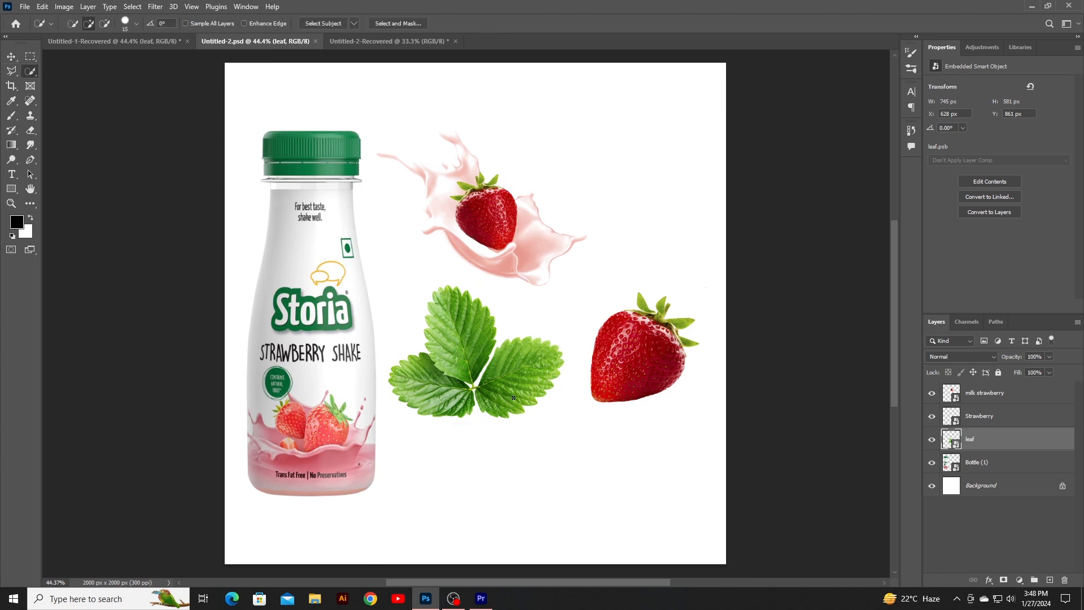
pyautogui.press(']')
pyautogui.press(']')
pyautogui.press(']')
pyautogui.press(']')
pyautogui.press(']')
pyautogui.moveTo(453, 313); pyautogui.dragTo(458, 325)
pyautogui.hotkey('ctrl', 'c')
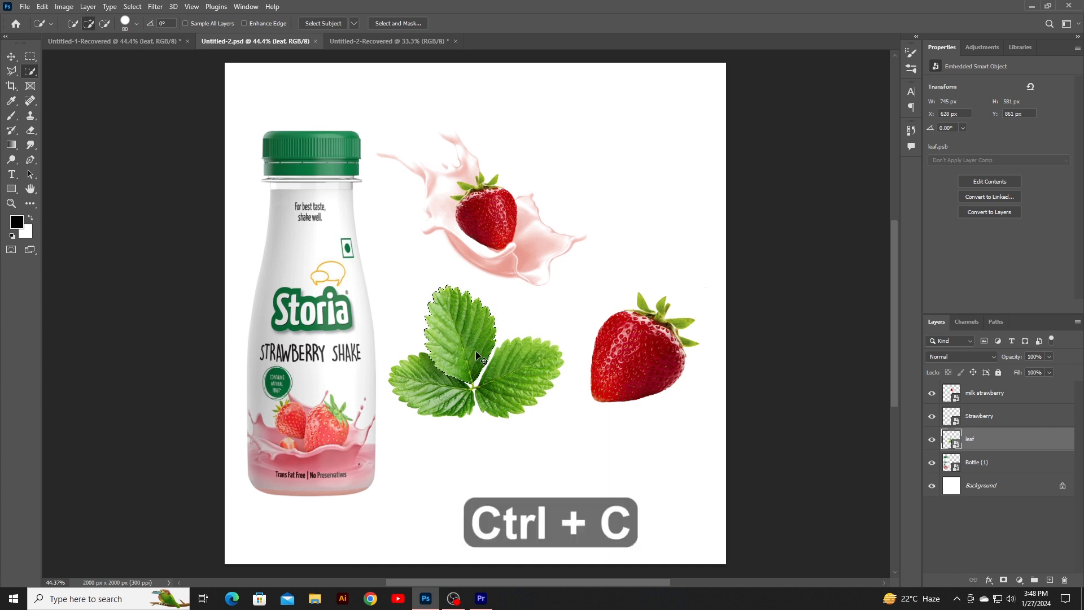
pyautogui.click(135, 41)
pyautogui.hotkey('ctrl', 'v')
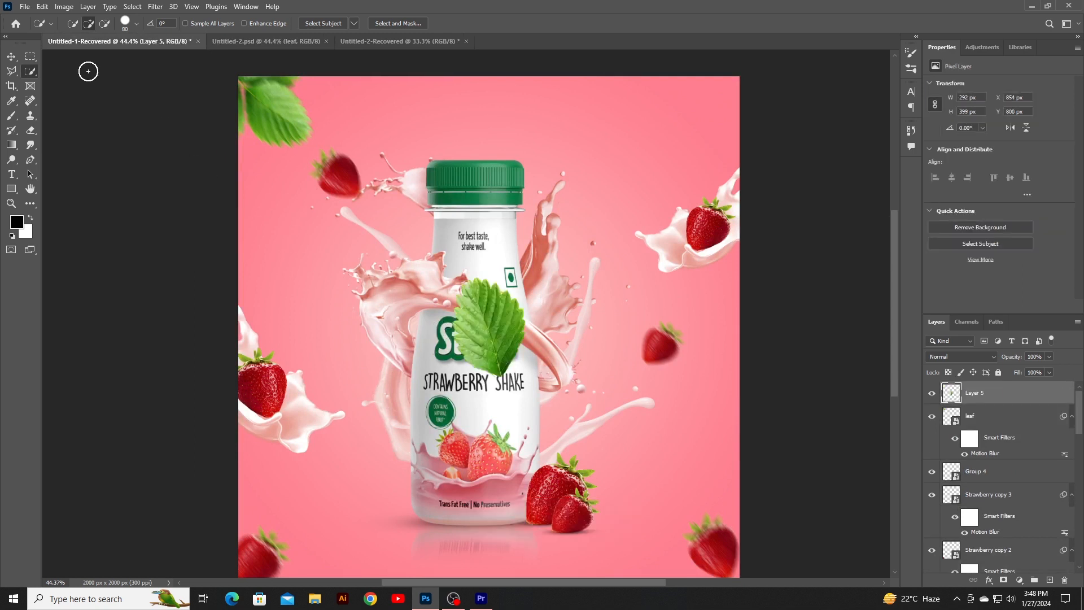
# - Scale the pasted leaflet to 43.64%, rotate it to 23.57°, and place it to the upper right of the bottle cap
pyautogui.click(11, 56)
pyautogui.moveTo(529, 271); pyautogui.dragTo(549, 290)
pyautogui.moveTo(511, 326); pyautogui.dragTo(706, 504)
pyautogui.moveTo(701, 360); pyautogui.dragTo(700, 340)
pyautogui.moveTo(684, 426); pyautogui.dragTo(656, 515)
pyautogui.moveTo(651, 477); pyautogui.dragTo(631, 163)
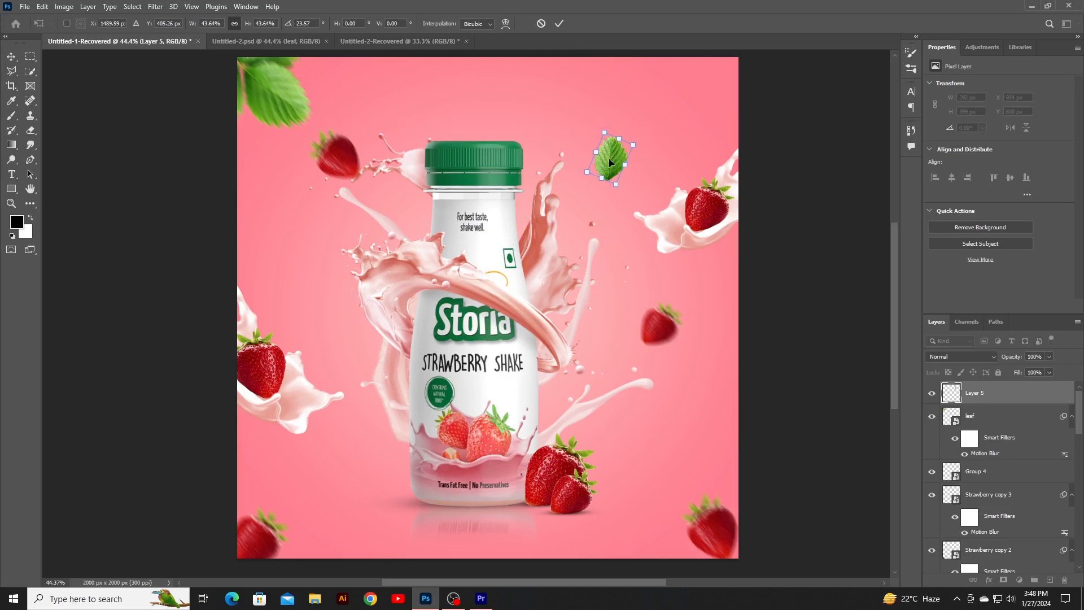
pyautogui.click(559, 23)
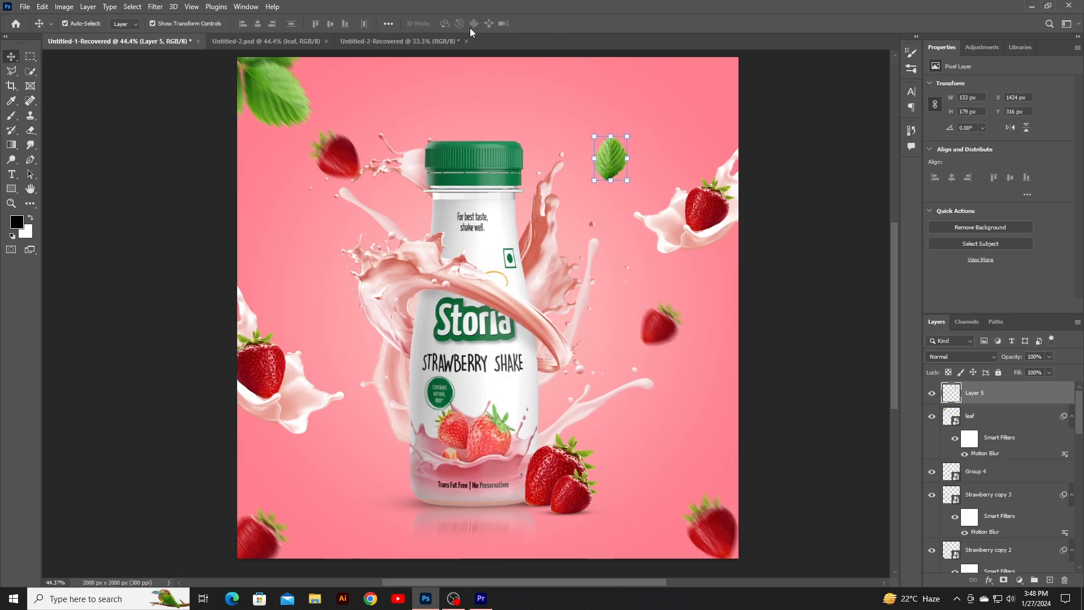
# - Apply a Motion Blur with an angle of -51° and a distance of 30 pixels to the small leaflet
pyautogui.click(155, 6)
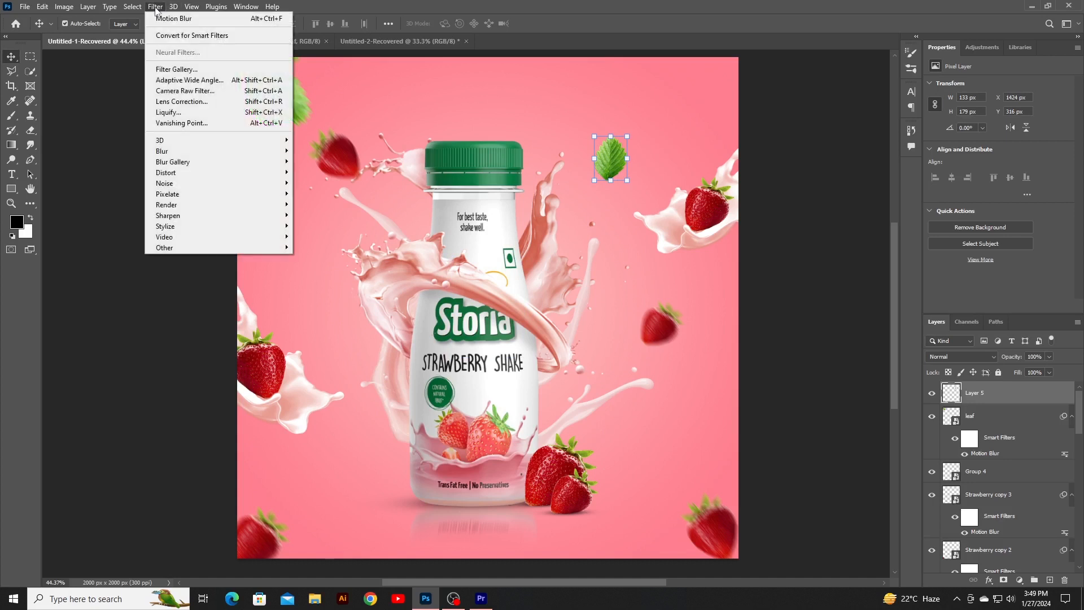
pyautogui.moveTo(200, 155)
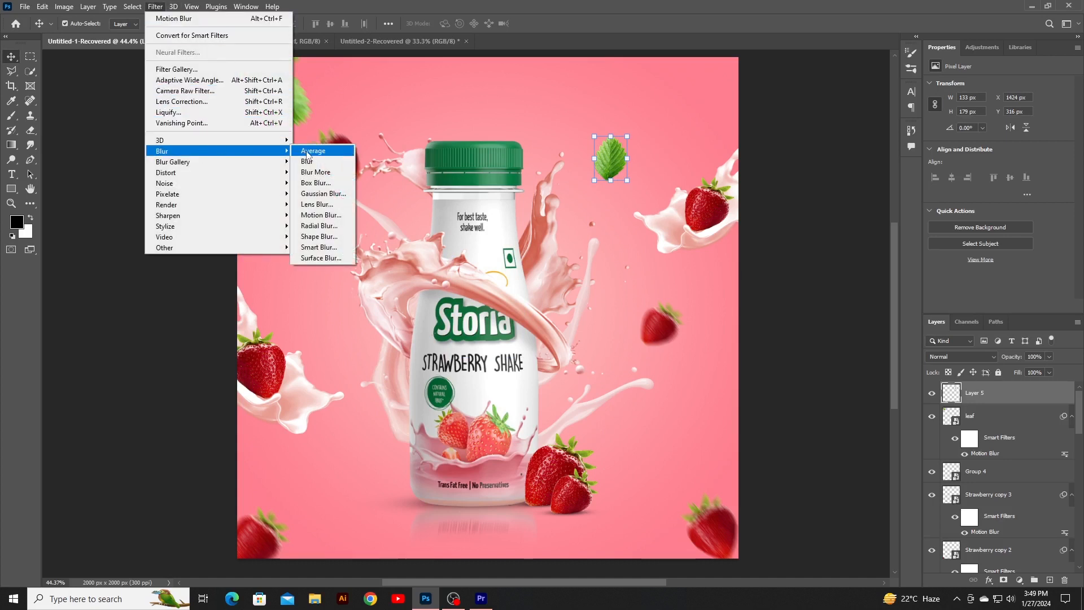
pyautogui.click(335, 216)
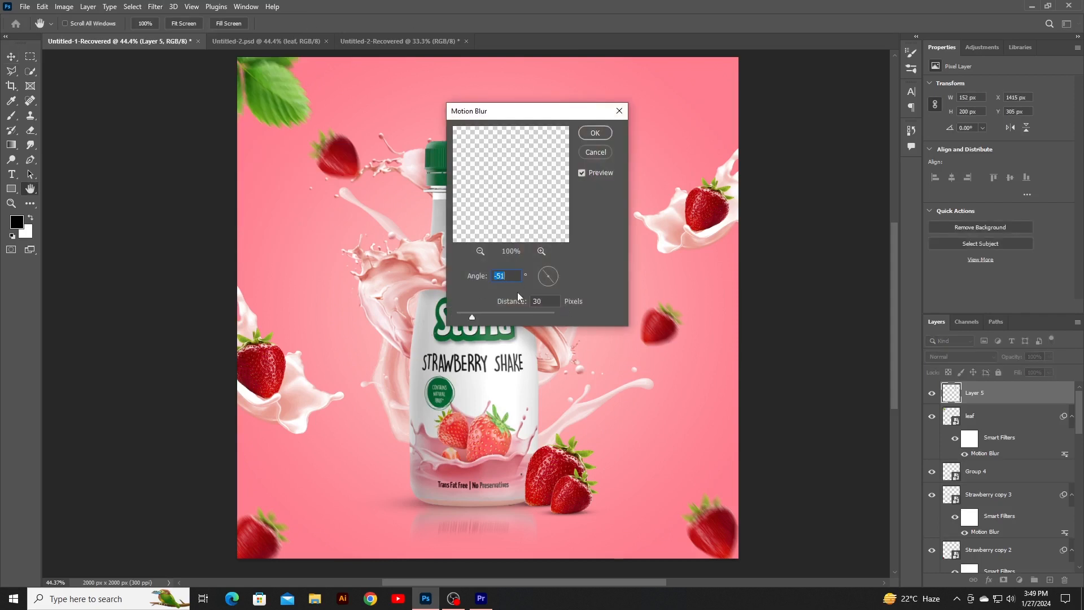
pyautogui.click(594, 132)
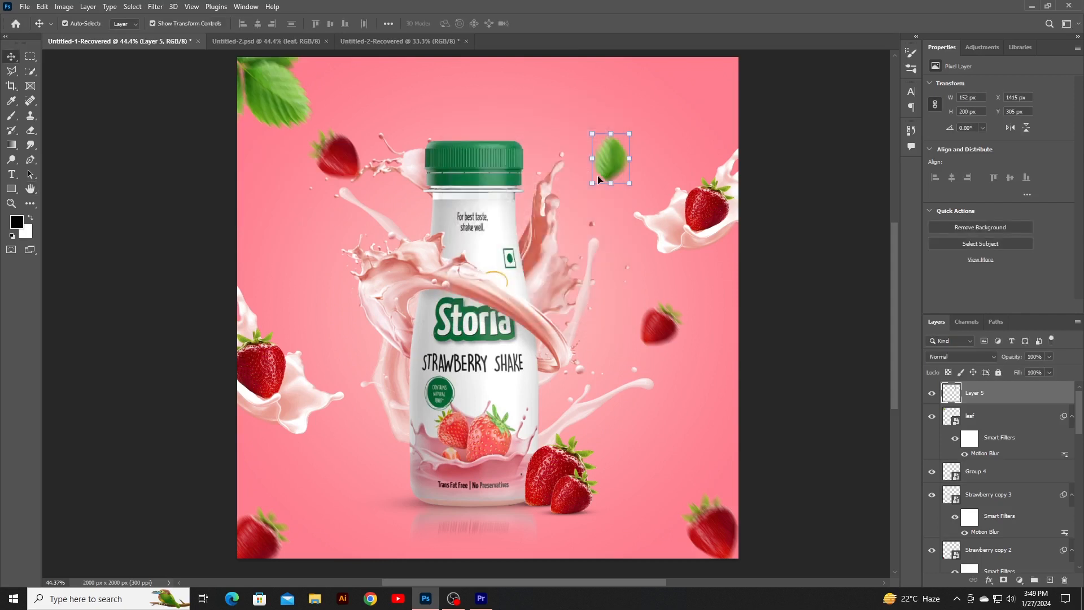
# - In the bACKGROUND group, add a Color Balance layer clipped to Gradient Fill 1, with midtones Cyan-Red +100, Magenta-Green -100, and Yellow-Blue -100
pyautogui.scroll(-5, 982, 500)
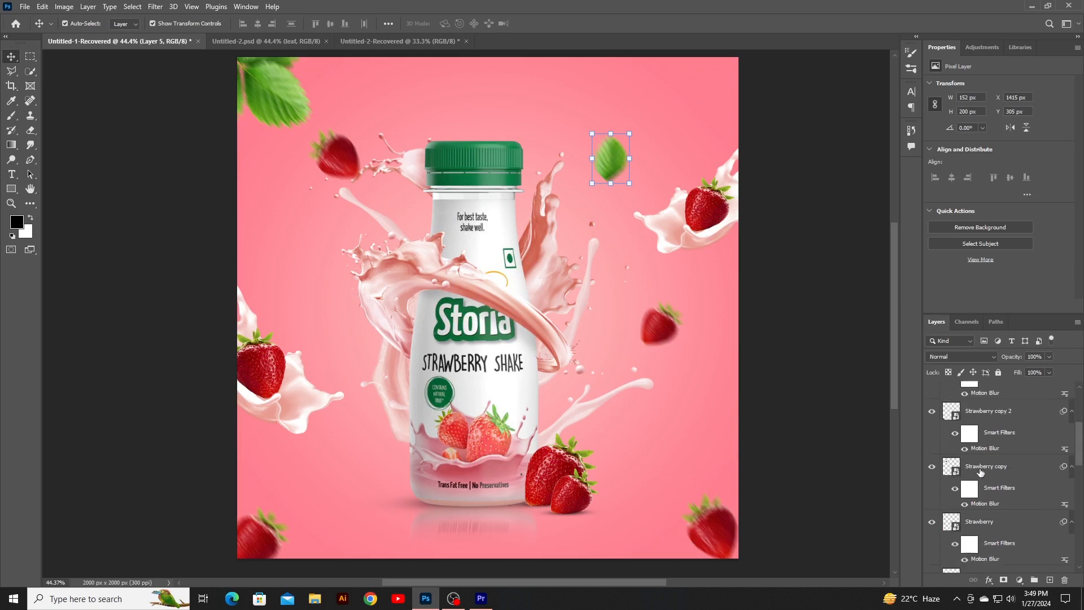
pyautogui.scroll(-5, 982, 499)
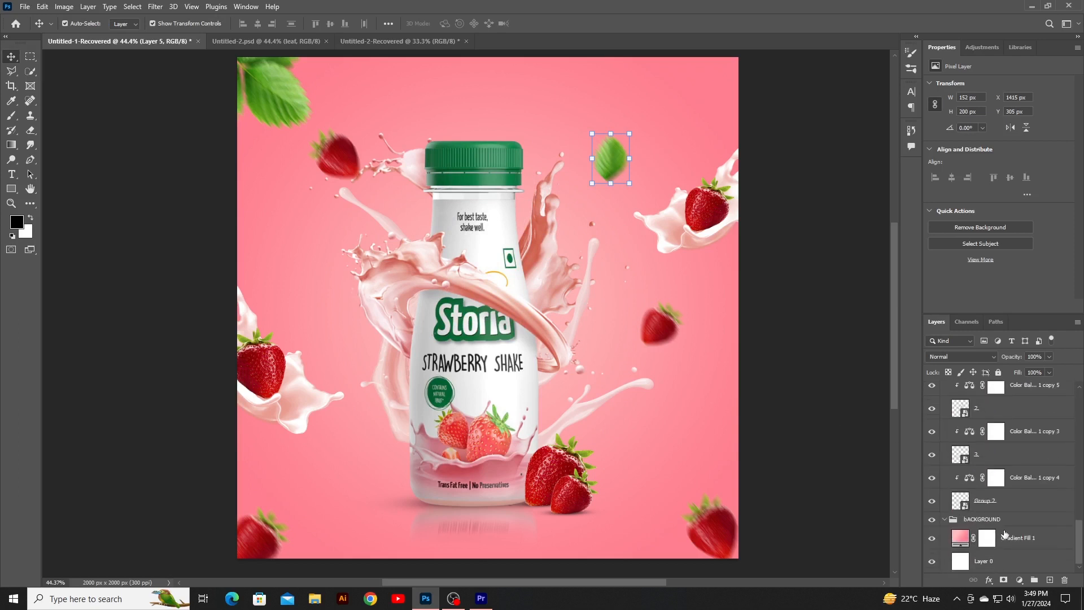
pyautogui.click(1004, 522)
pyautogui.click(1019, 580)
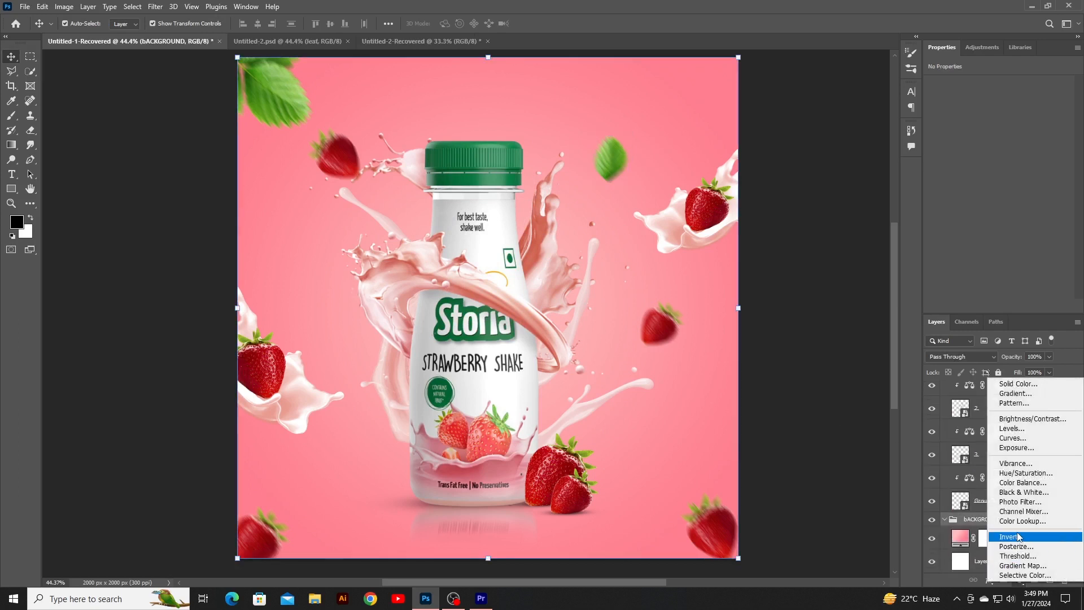
pyautogui.click(1022, 482)
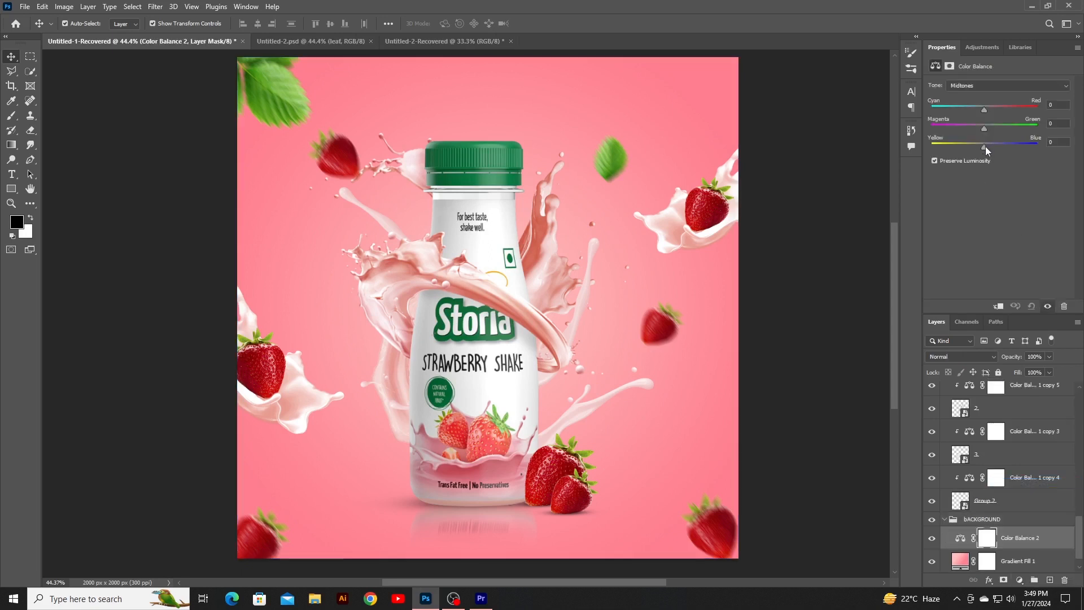
pyautogui.moveTo(985, 147); pyautogui.dragTo(918, 150)
pyautogui.moveTo(983, 129); pyautogui.dragTo(900, 133)
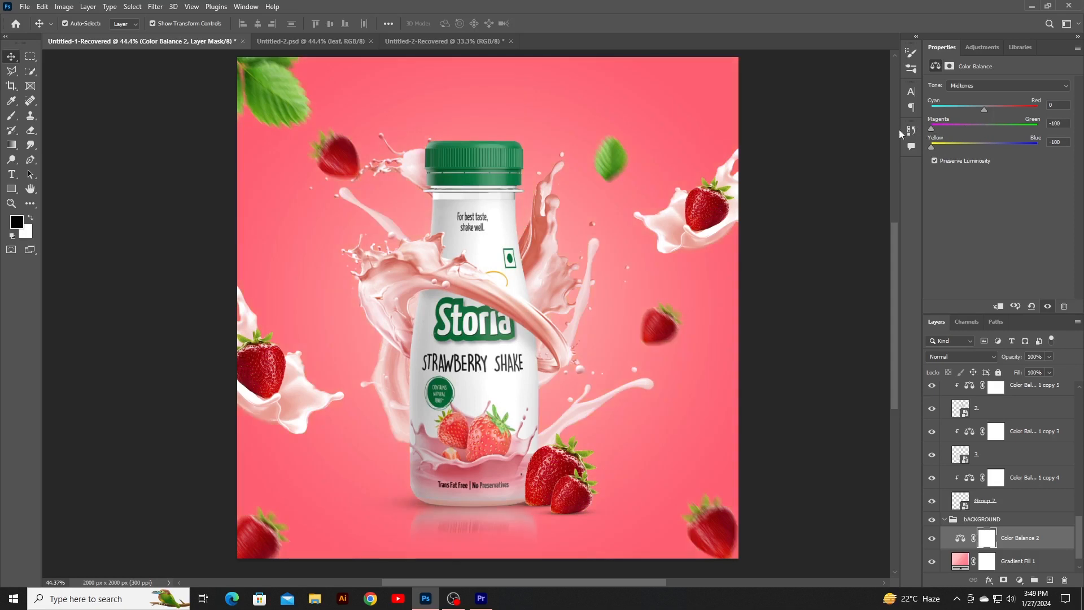
pyautogui.moveTo(985, 110); pyautogui.dragTo(1073, 113)
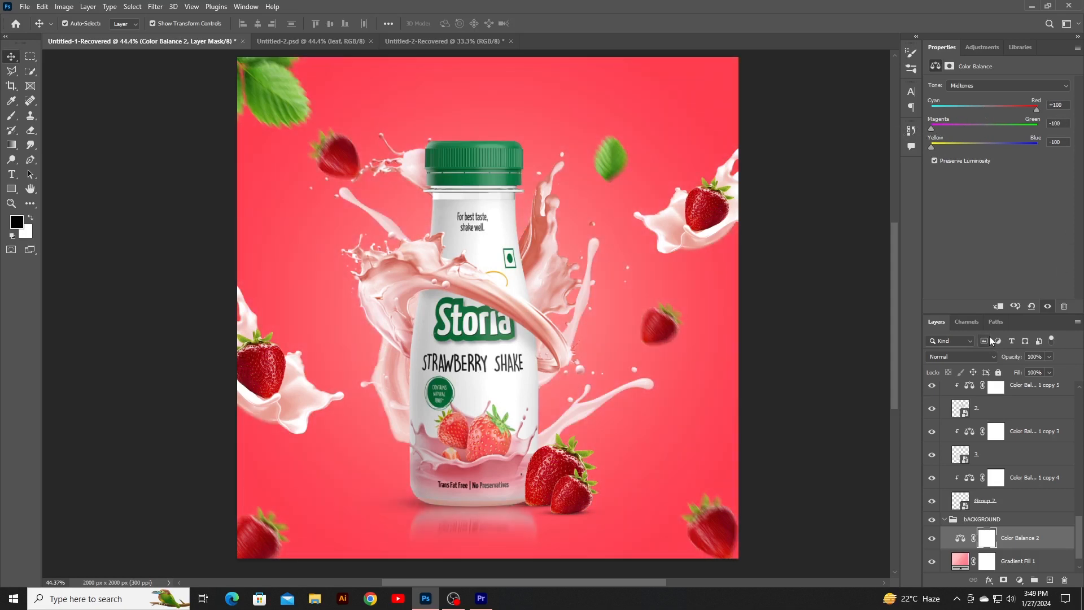
pyautogui.click(997, 307)
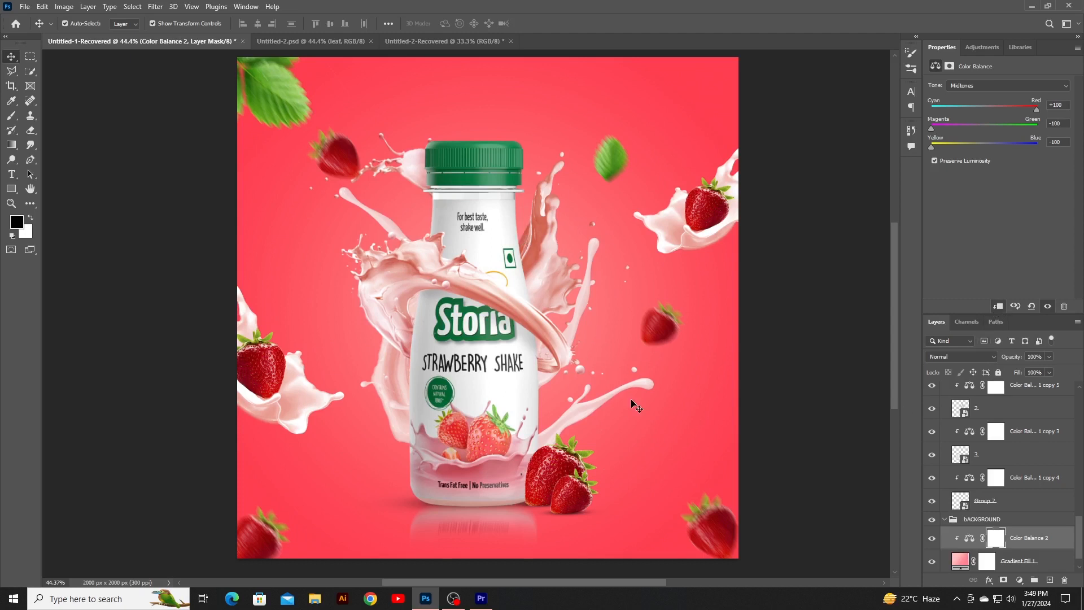
pyautogui.click(810, 394)
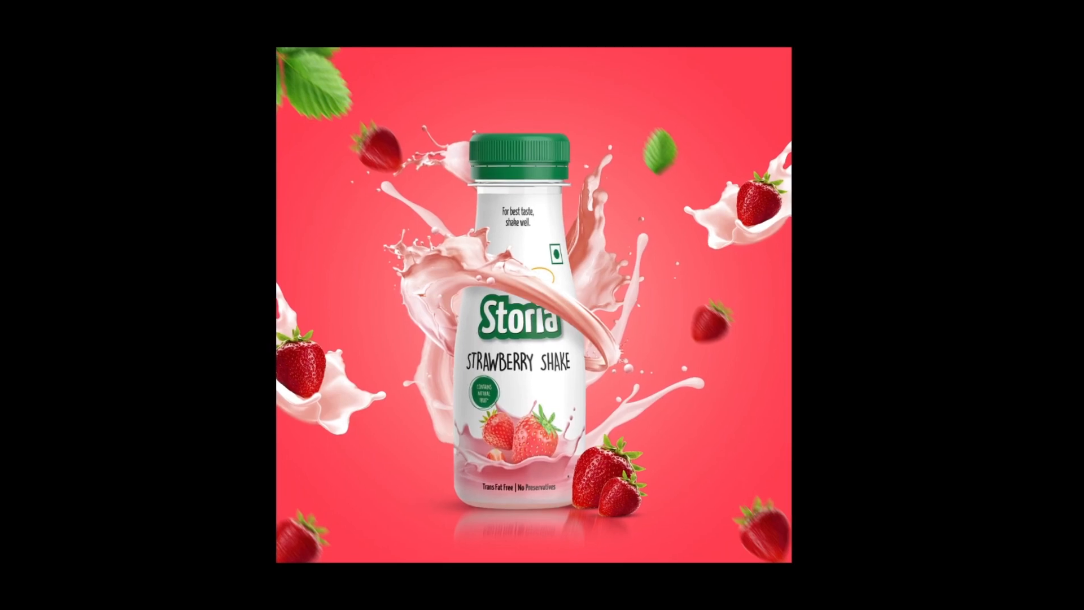